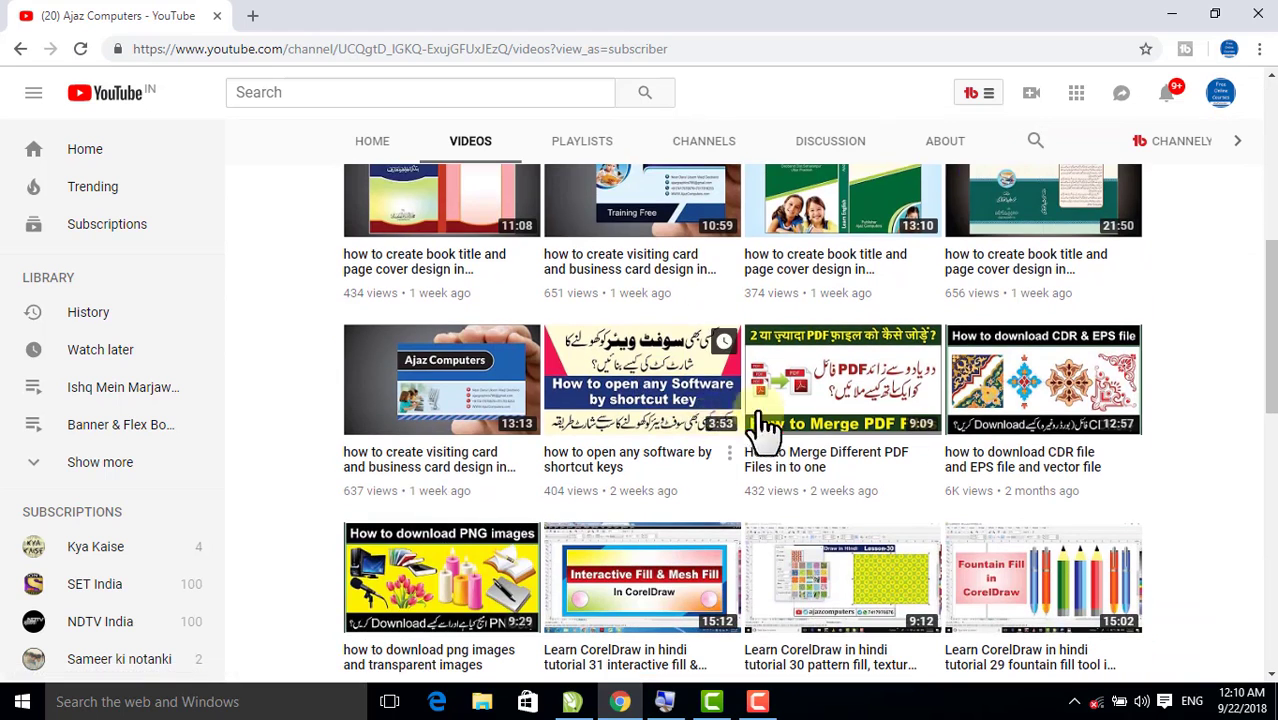
# Switch to CorelDRAW and review both pages of the finished English Coaching Center banner, including its page size
pyautogui.scroll(6, 688, 398)
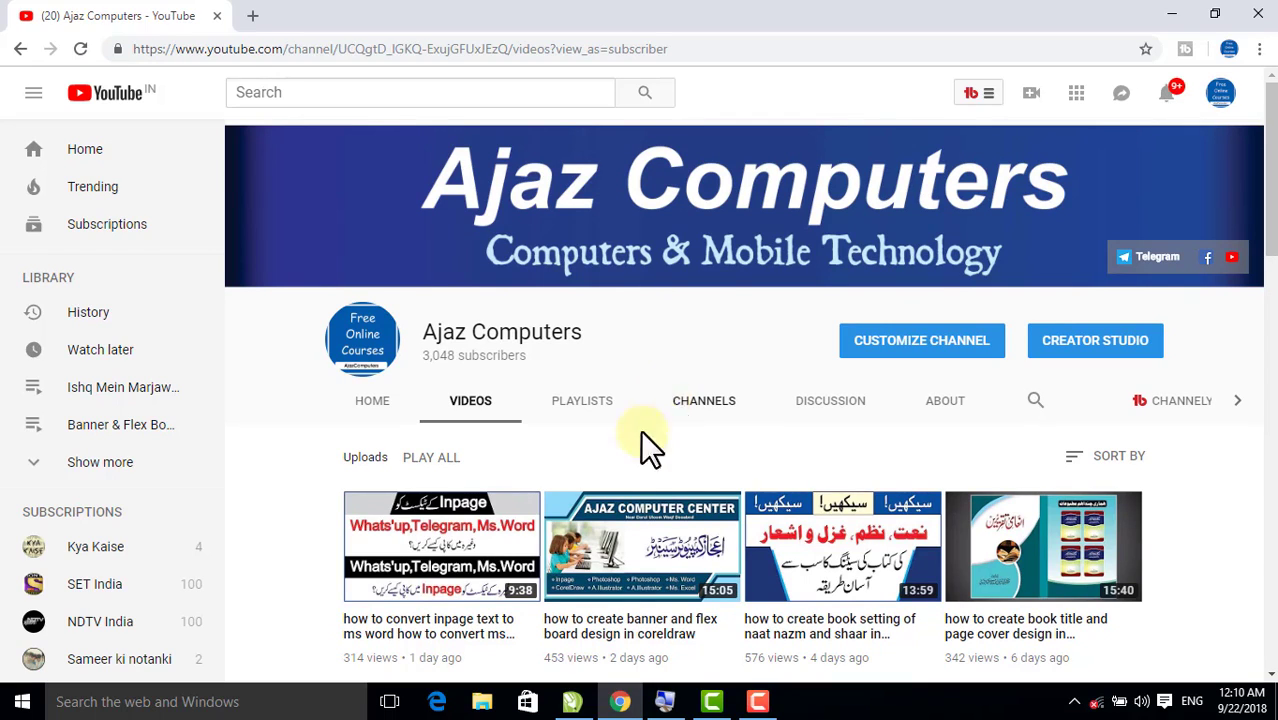
pyautogui.click(572, 701)
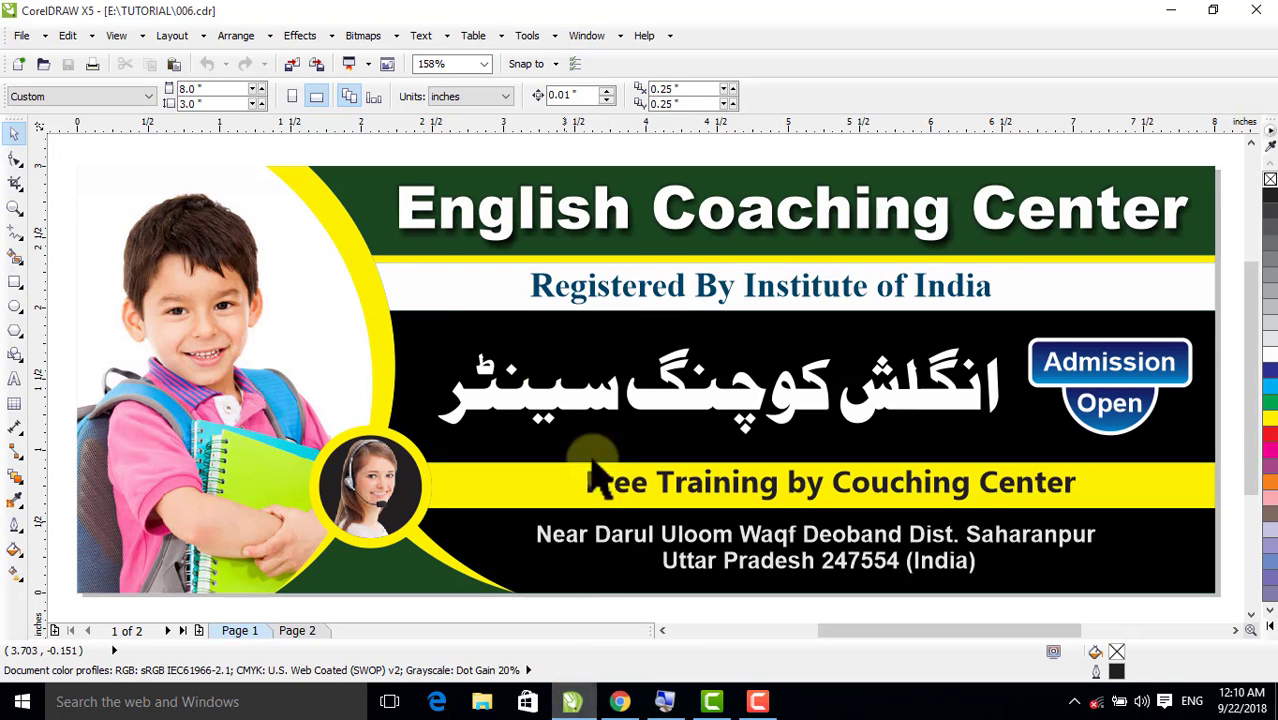
pyautogui.click(288, 345)
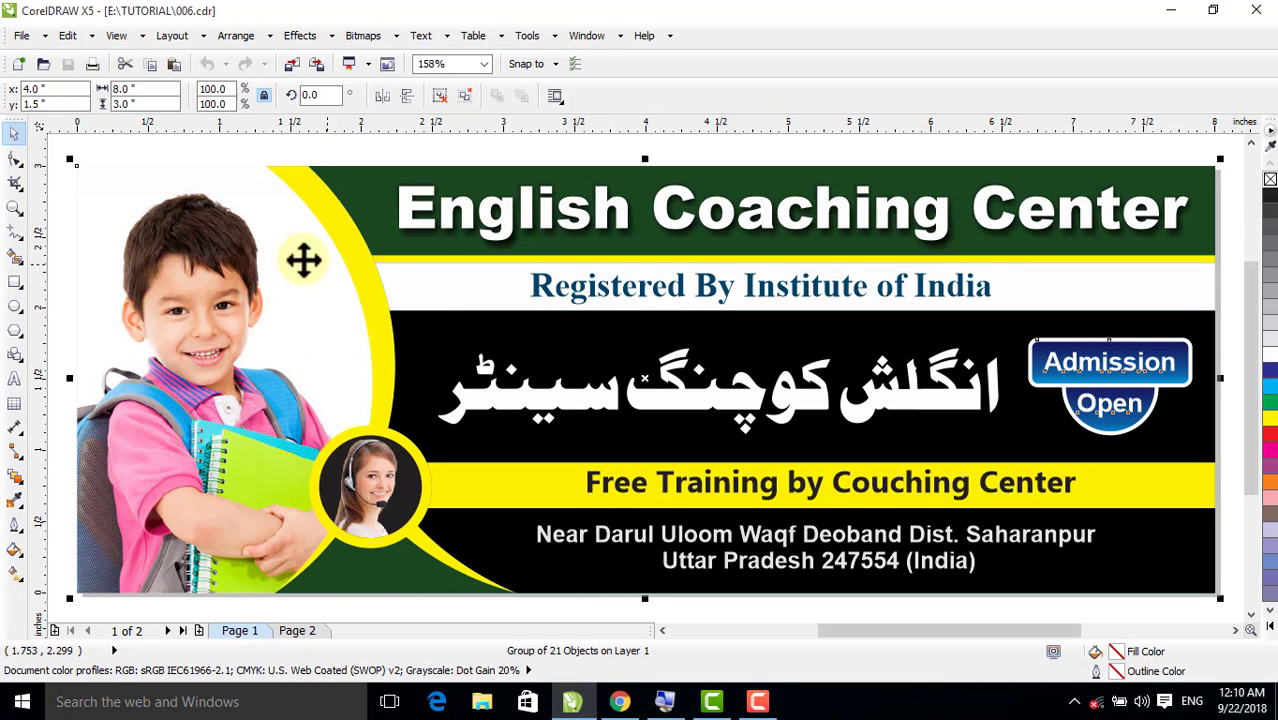
pyautogui.click(330, 150)
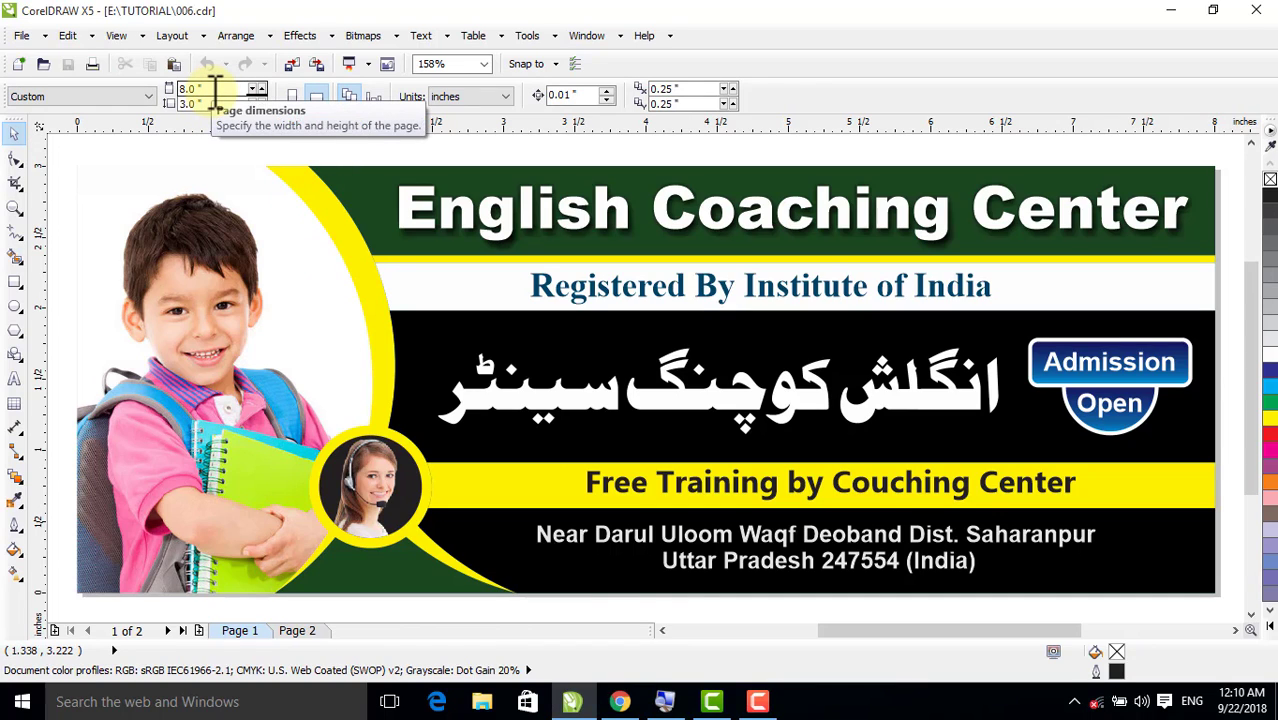
pyautogui.click(296, 630)
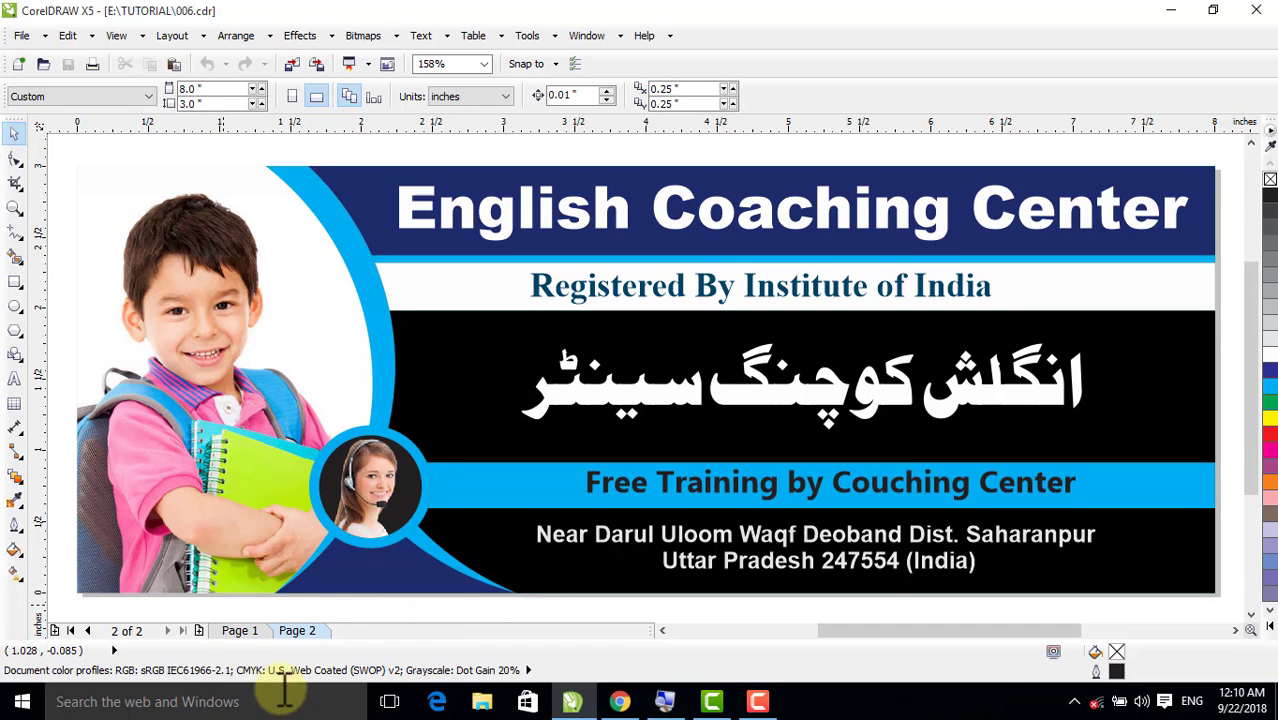
pyautogui.click(228, 631)
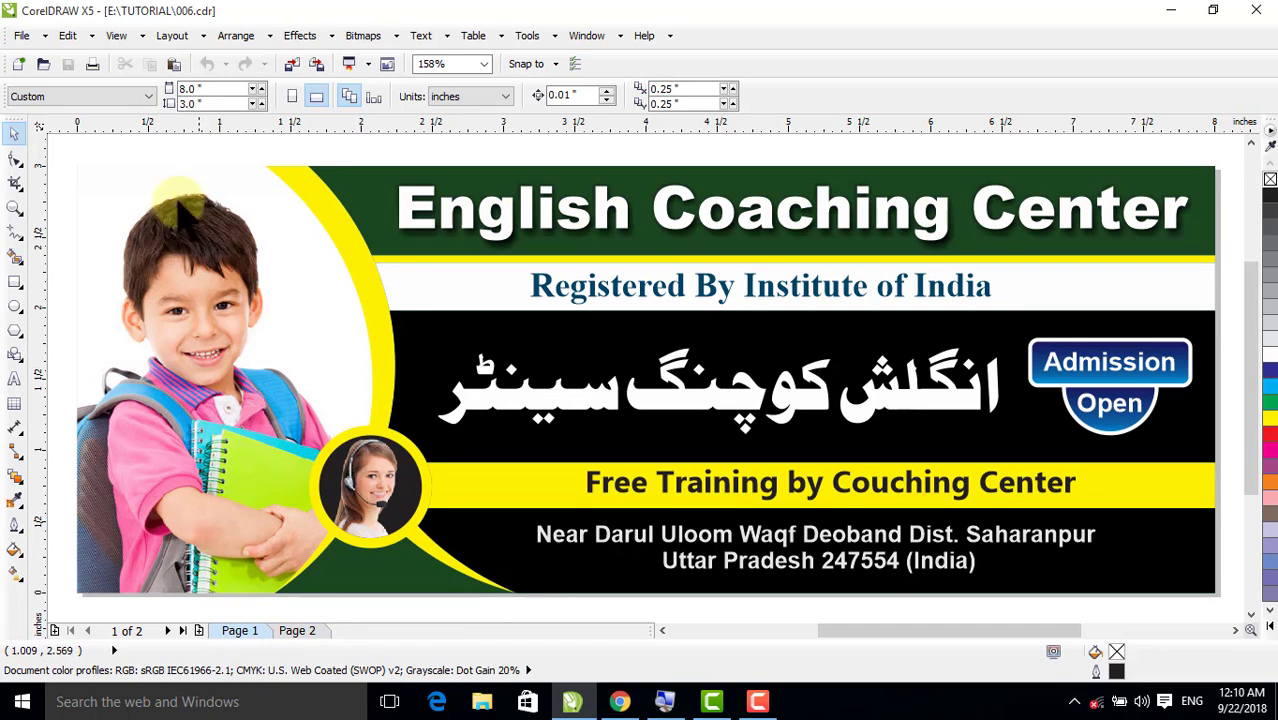
# Create a new blank document with the default settings and change its units to feet
pyautogui.hotkey('ctrl', 'n')
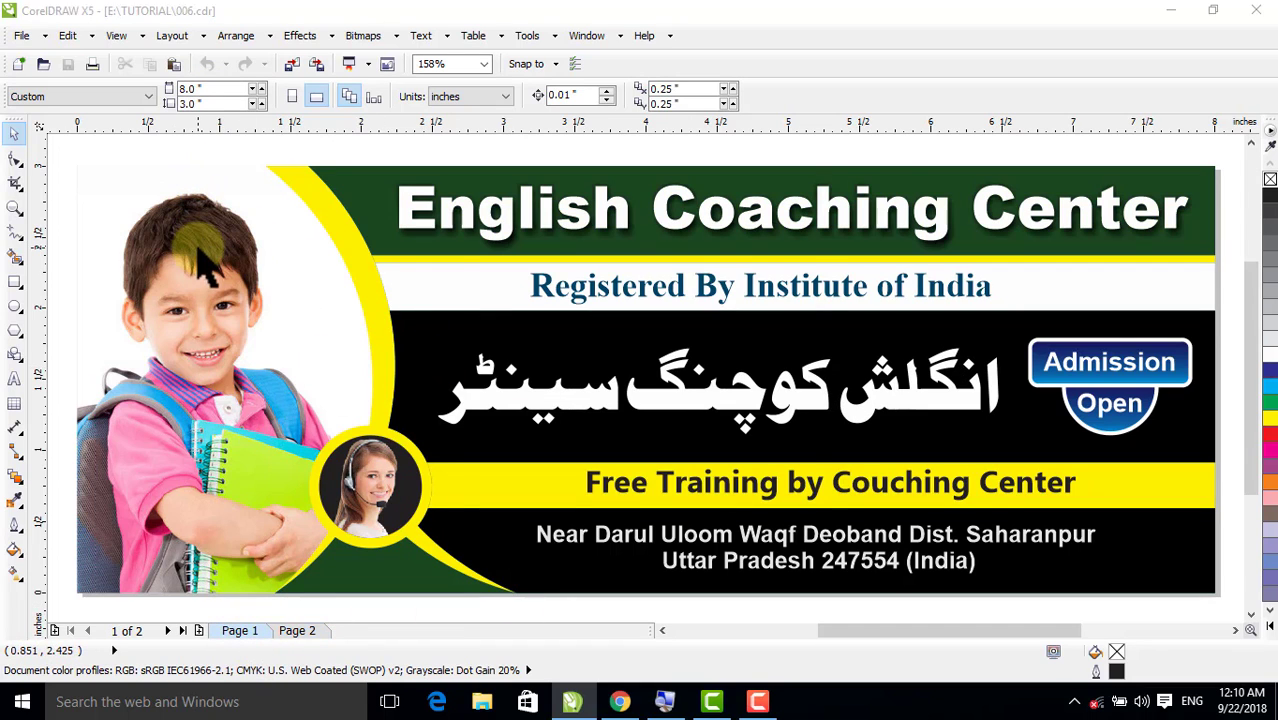
pyautogui.press('Return')
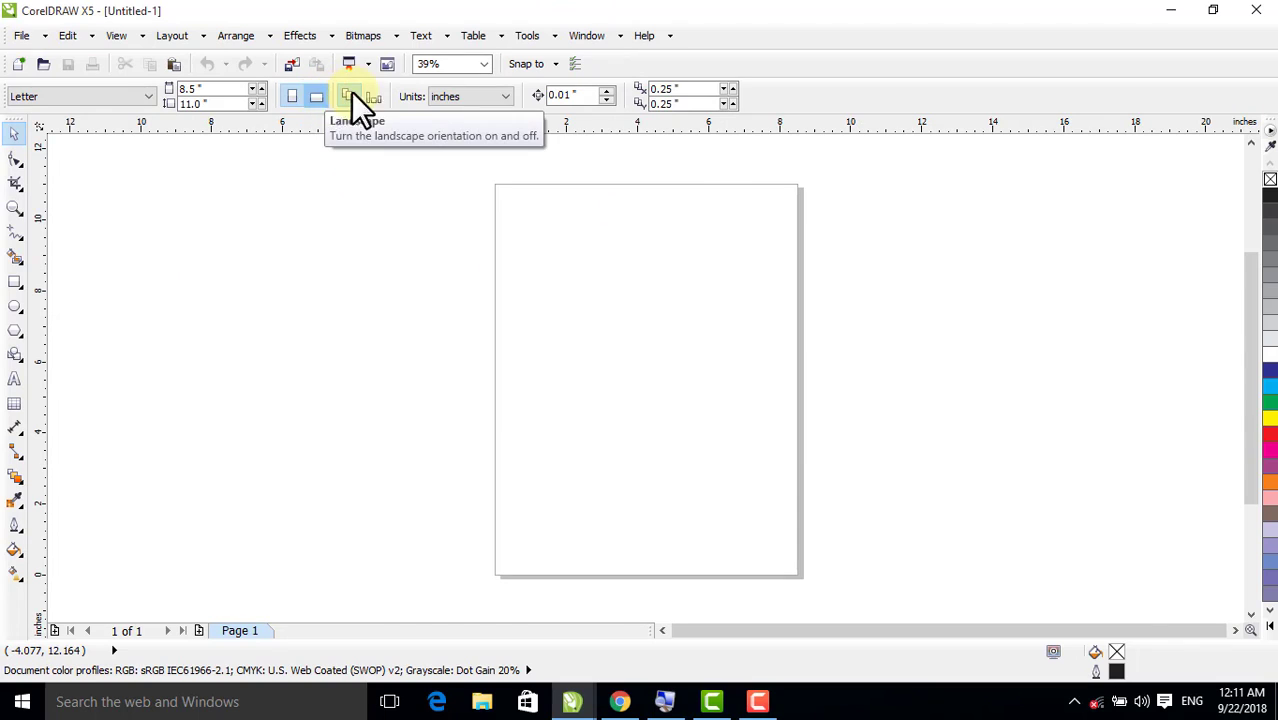
pyautogui.click(456, 95)
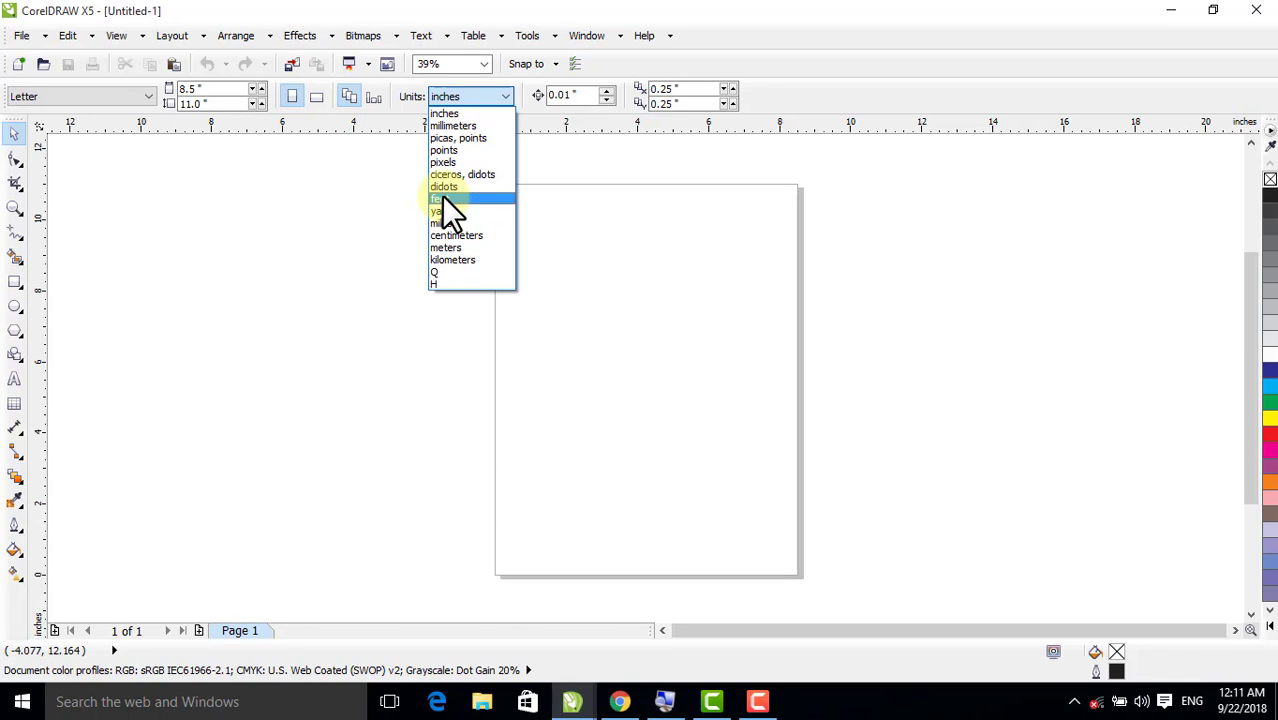
pyautogui.click(441, 198)
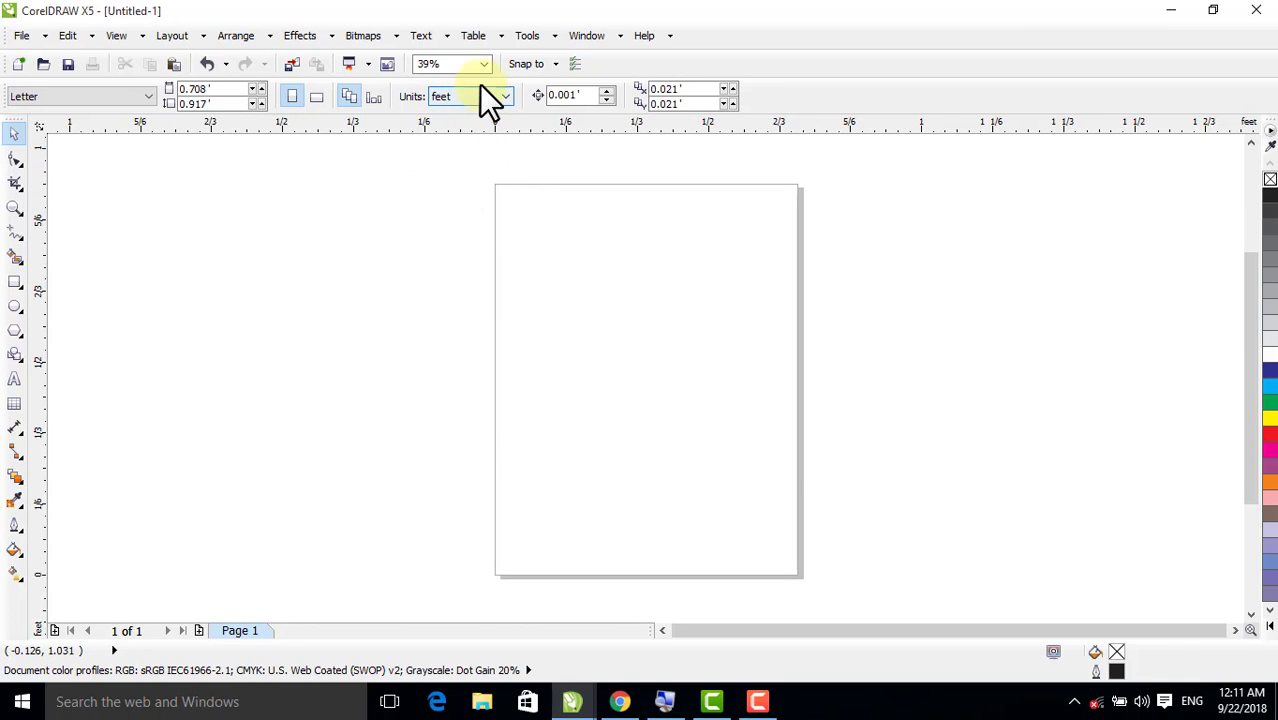
# Set the page size to 8 feet wide and 3 feet high
pyautogui.doubleClick(208, 88)
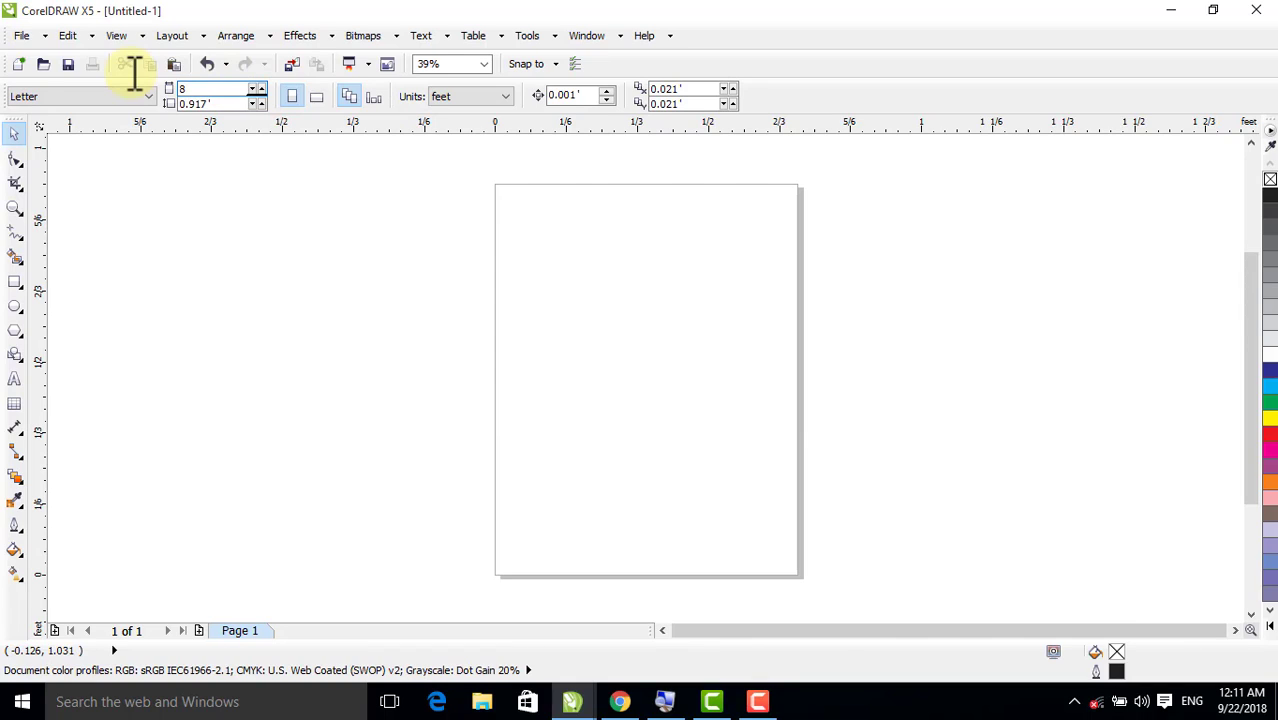
pyautogui.write('8')
pyautogui.press('Tab')
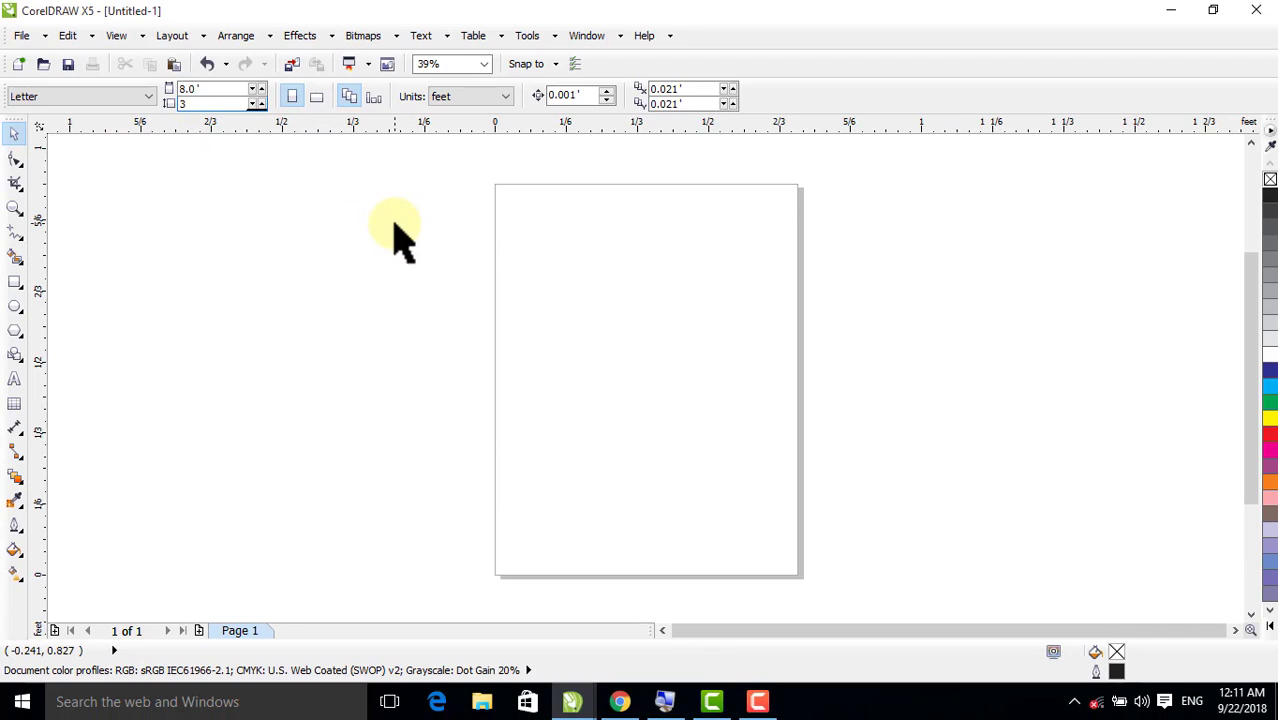
pyautogui.press('Return')
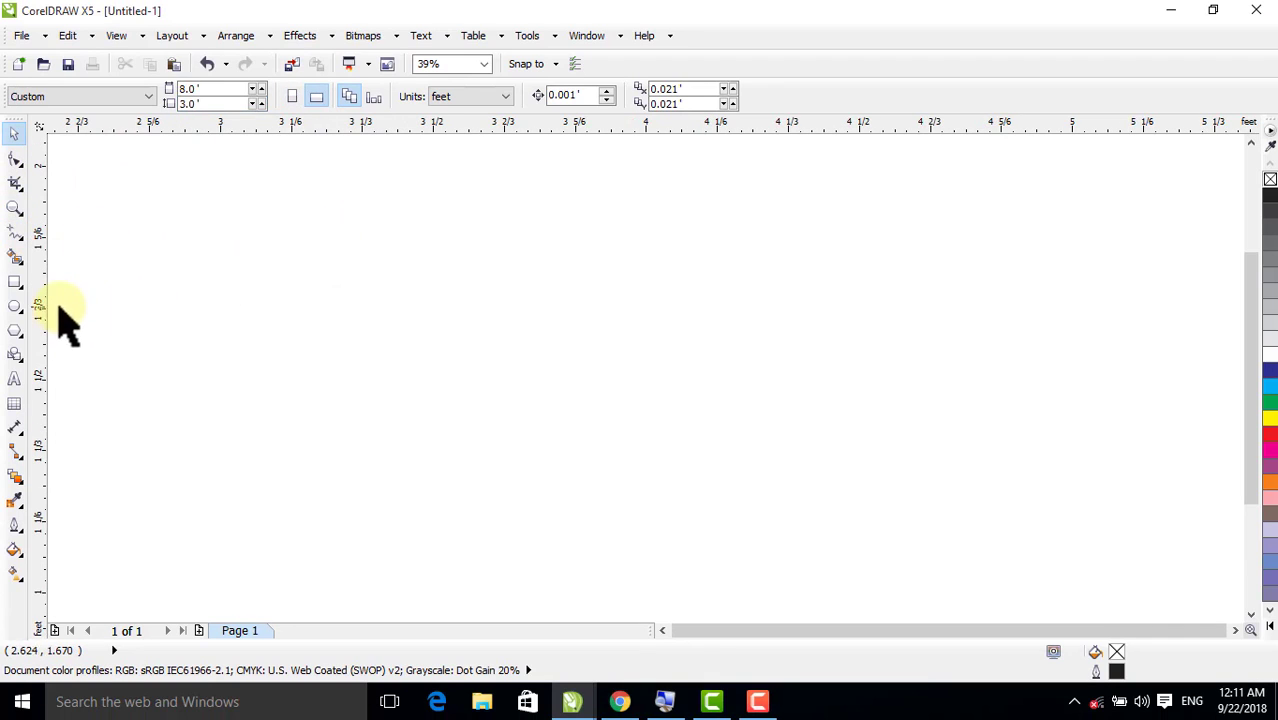
# Add a rectangle that exactly covers the 8 by 3 foot page
pyautogui.doubleClick(14, 284)
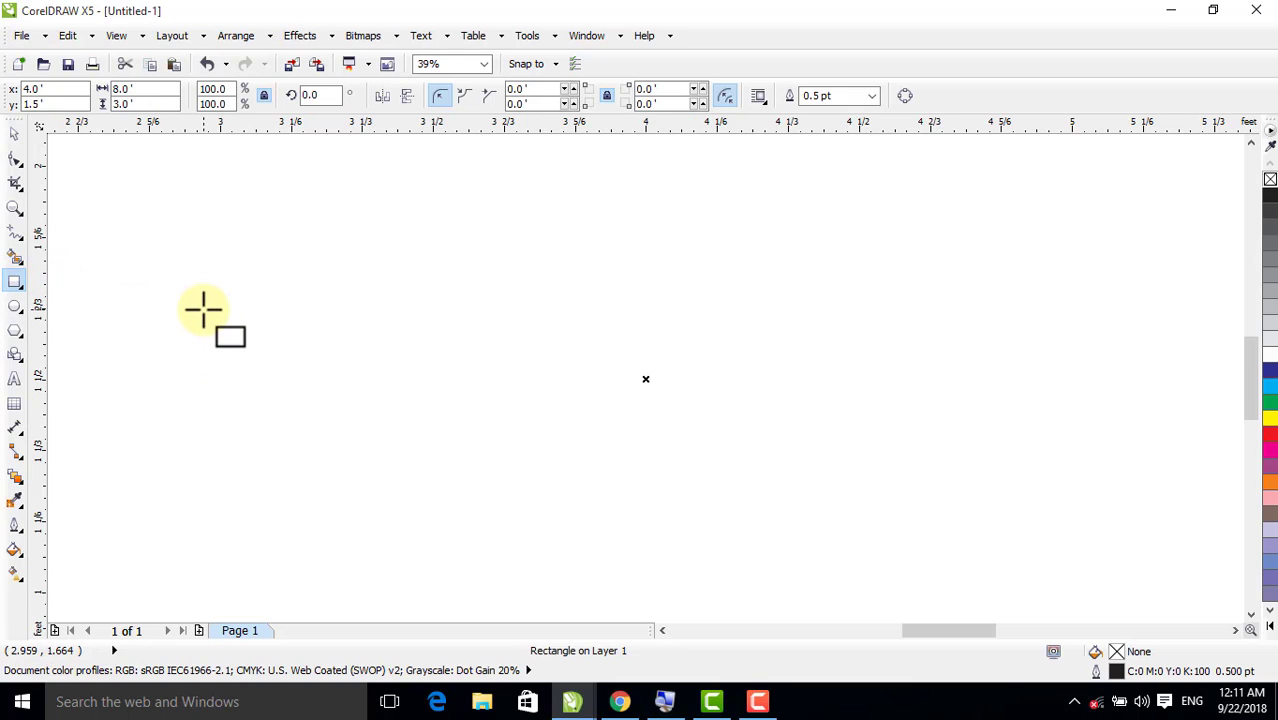
pyautogui.press('F4')
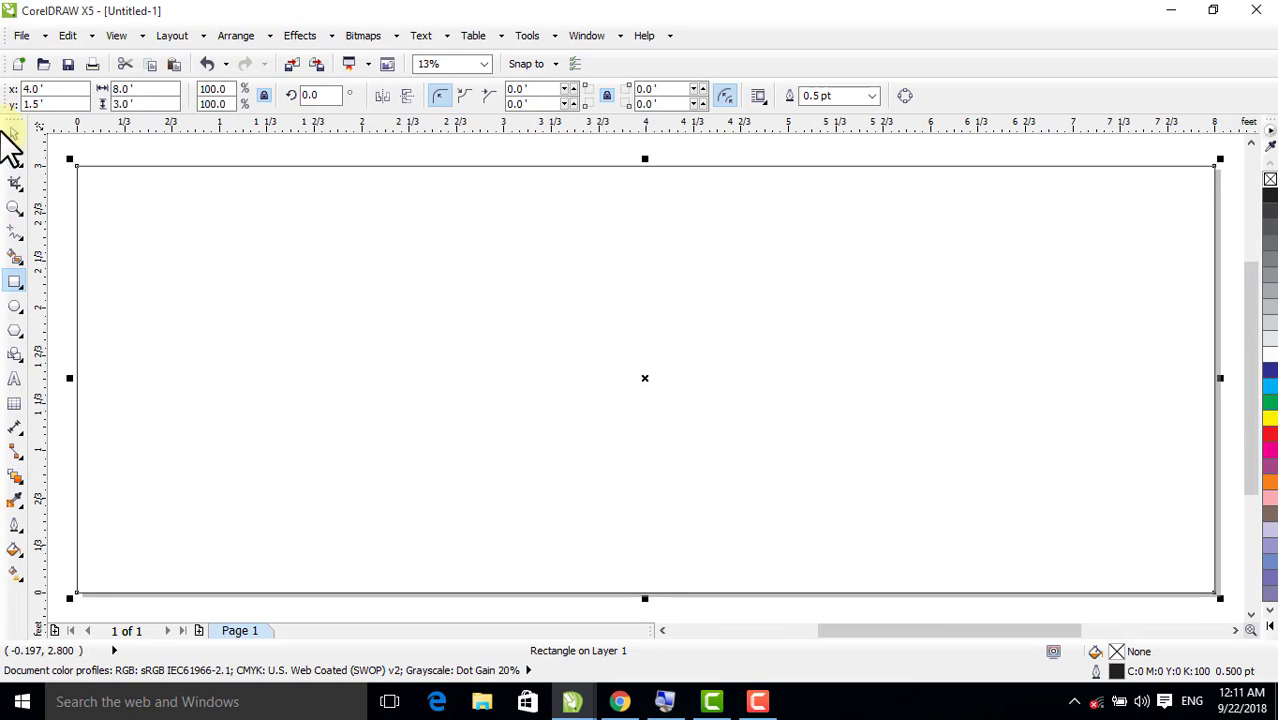
pyautogui.click(13, 131)
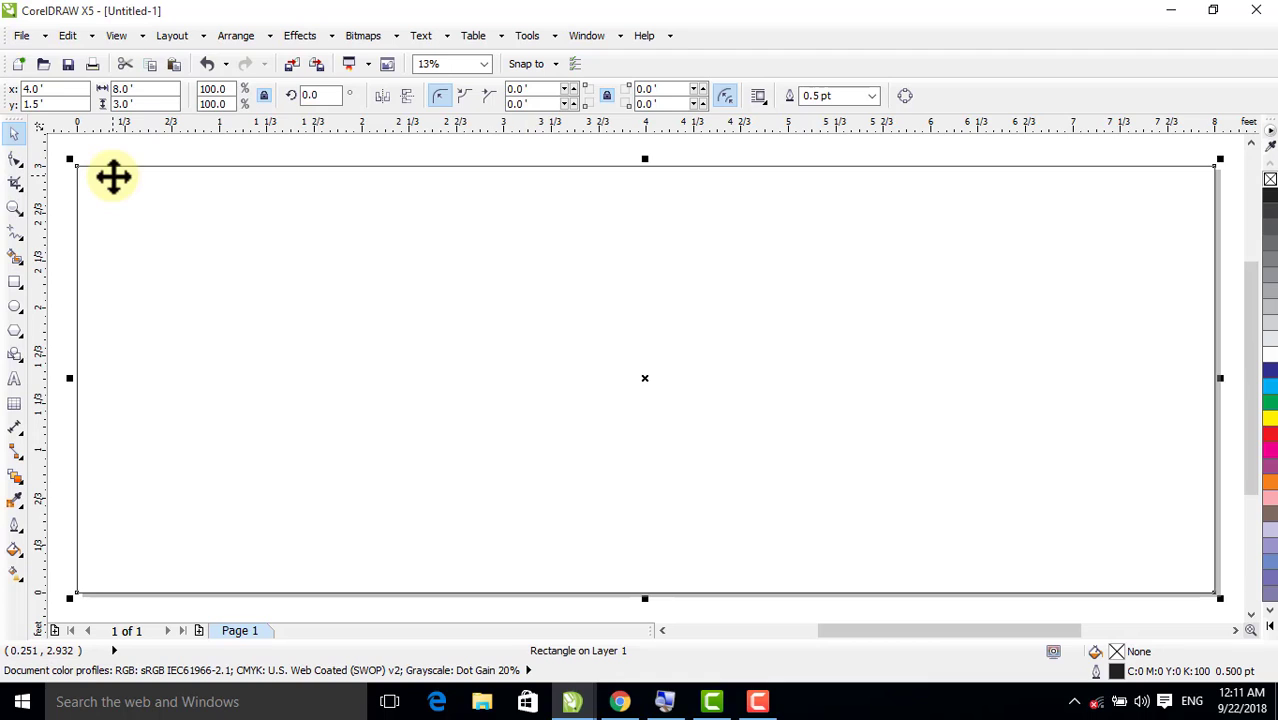
# Draw a circle about 4.14 feet in diameter overlapping the left part of the page rectangle
pyautogui.scroll(-2, 113, 177)
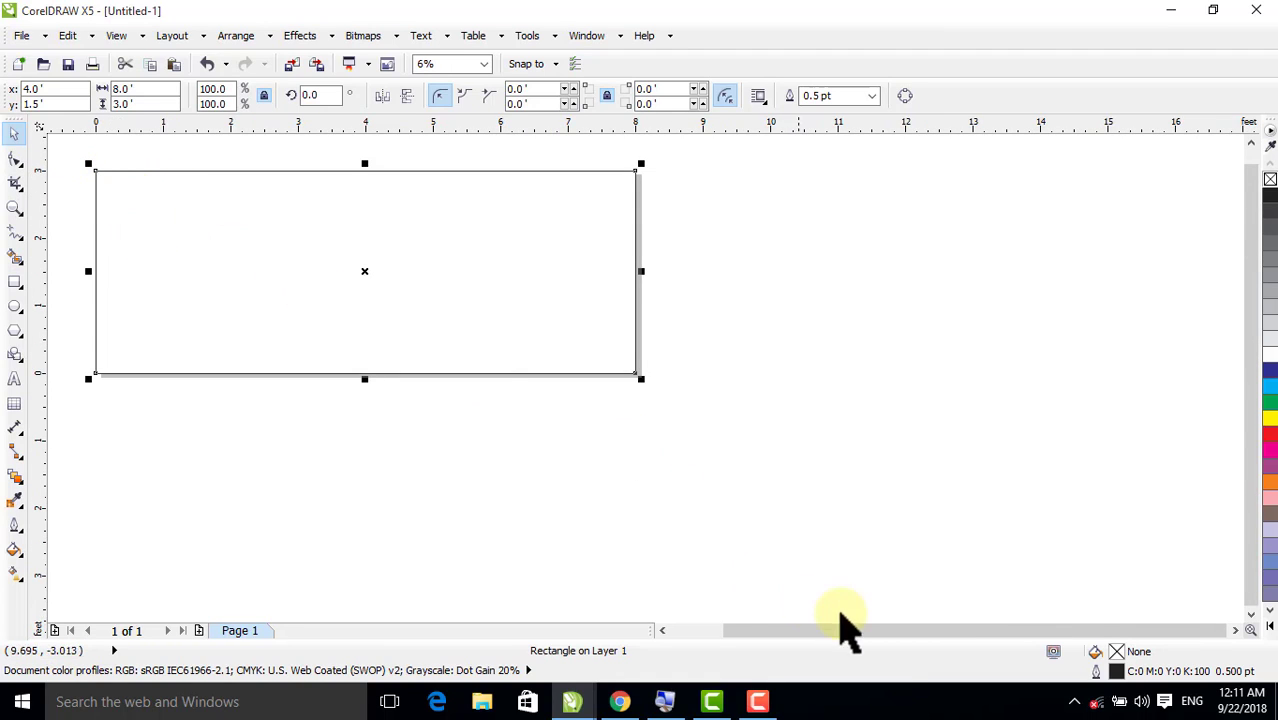
pyautogui.click(662, 630)
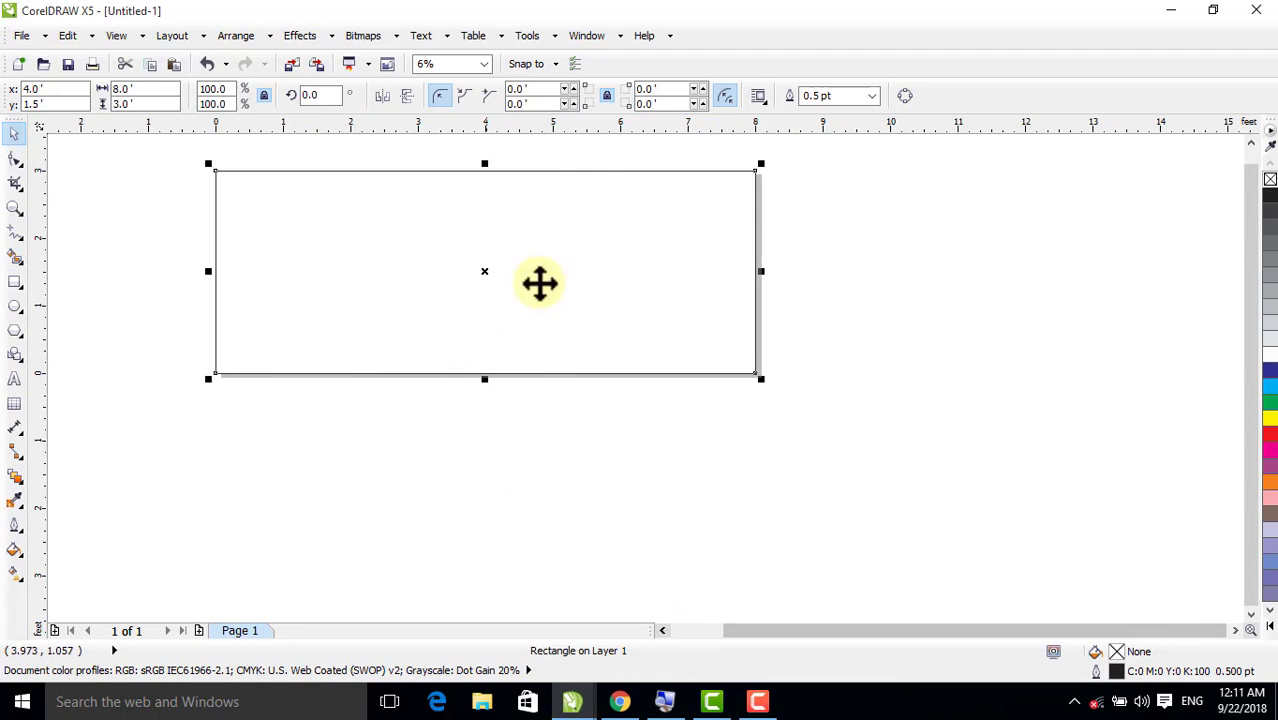
pyautogui.click(1250, 143)
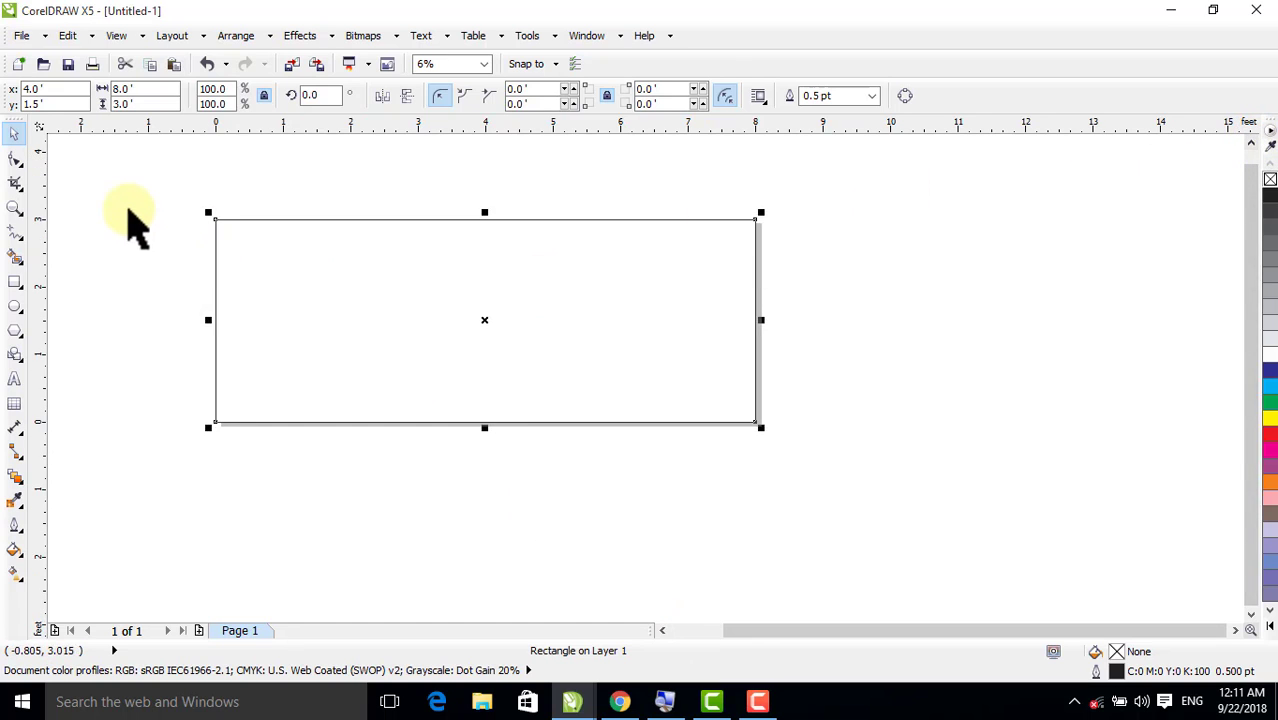
pyautogui.click(130, 220)
pyautogui.click(14, 306)
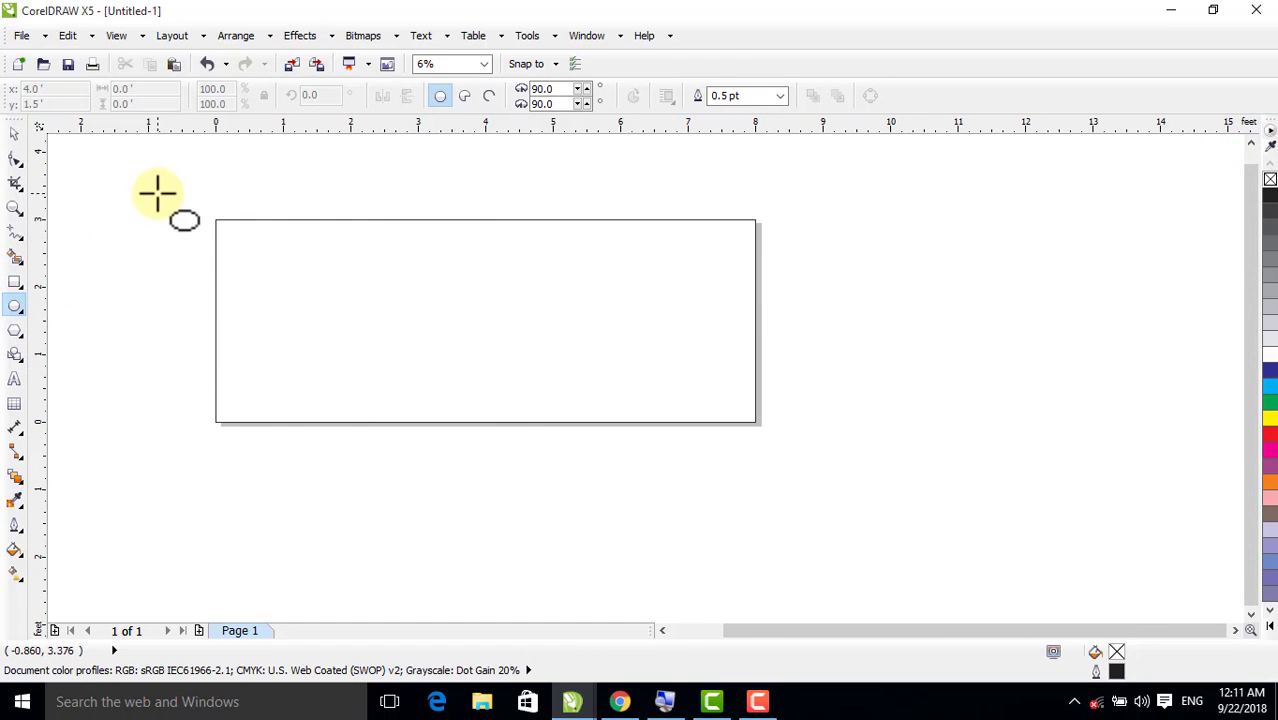
pyautogui.moveTo(157, 193); pyautogui.dragTo(380, 475)
pyautogui.click(14, 133)
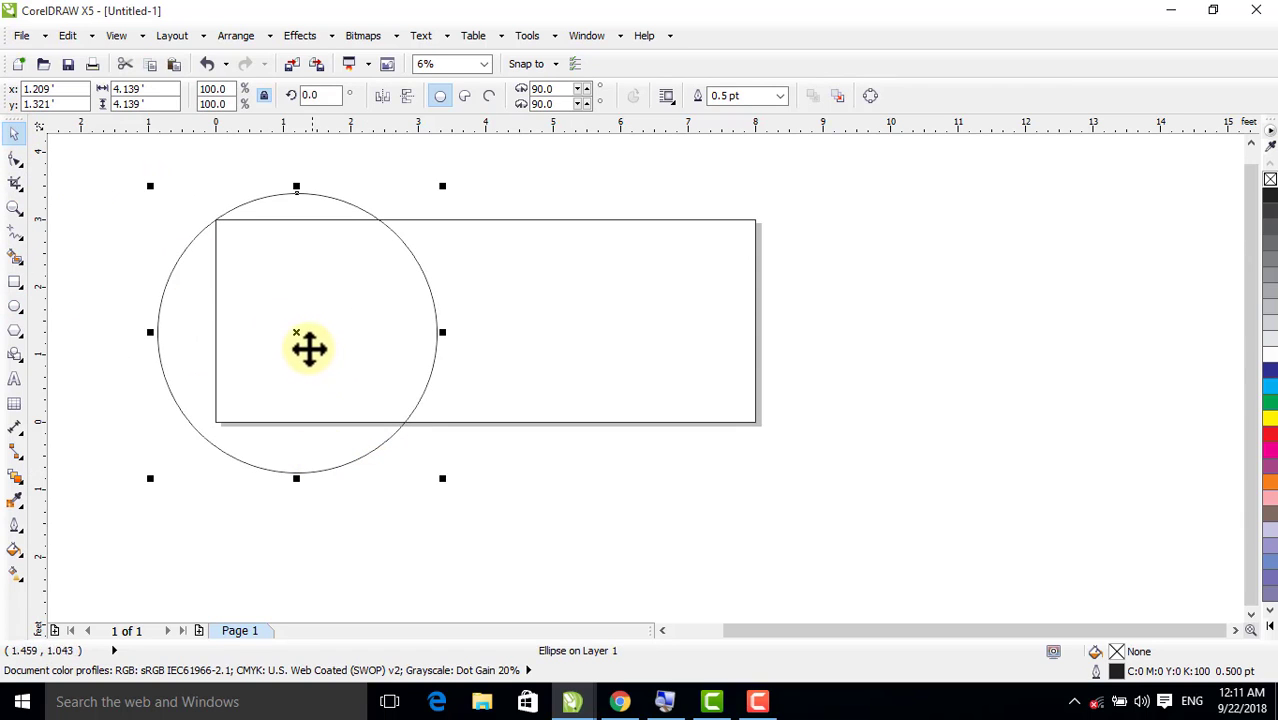
# Centre the circle vertically on the rectangle and shift it left so its centre lies about 0.1 feet outside the rectangle's left edge
pyautogui.moveTo(294, 331); pyautogui.dragTo(239, 322)
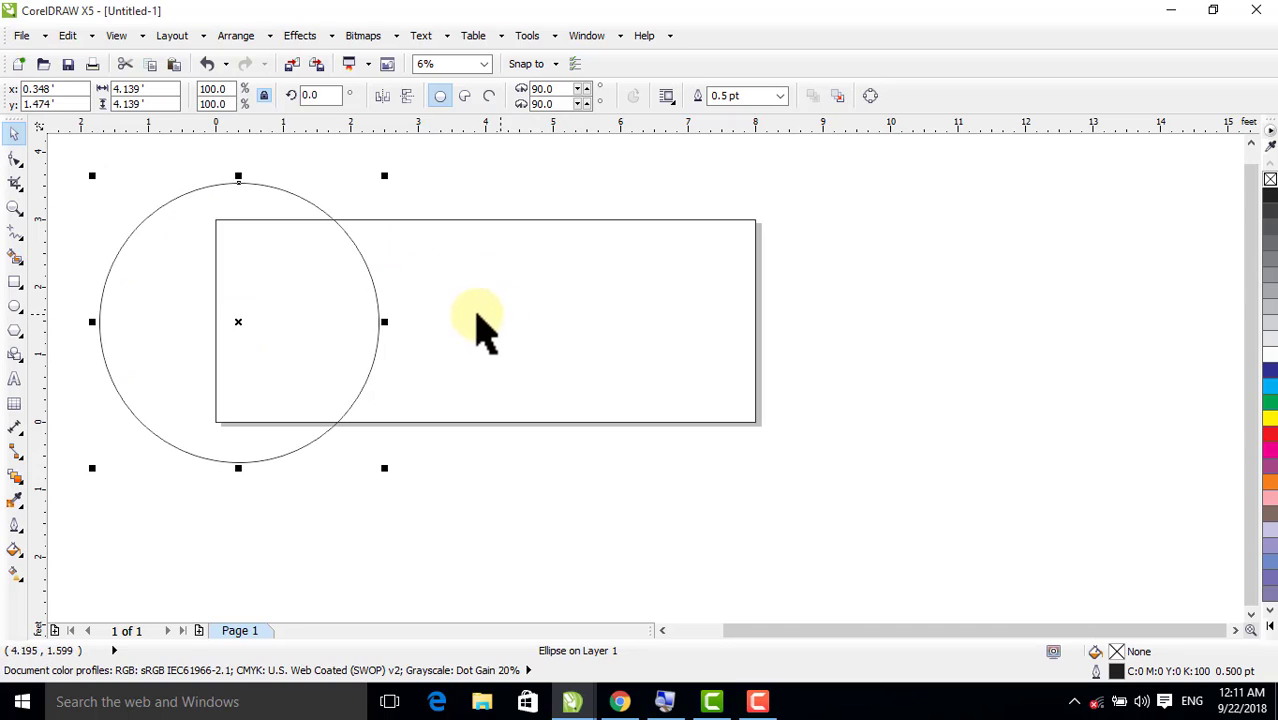
pyautogui.keyDown('shift'); pyautogui.click(496, 318); pyautogui.keyUp('shift')
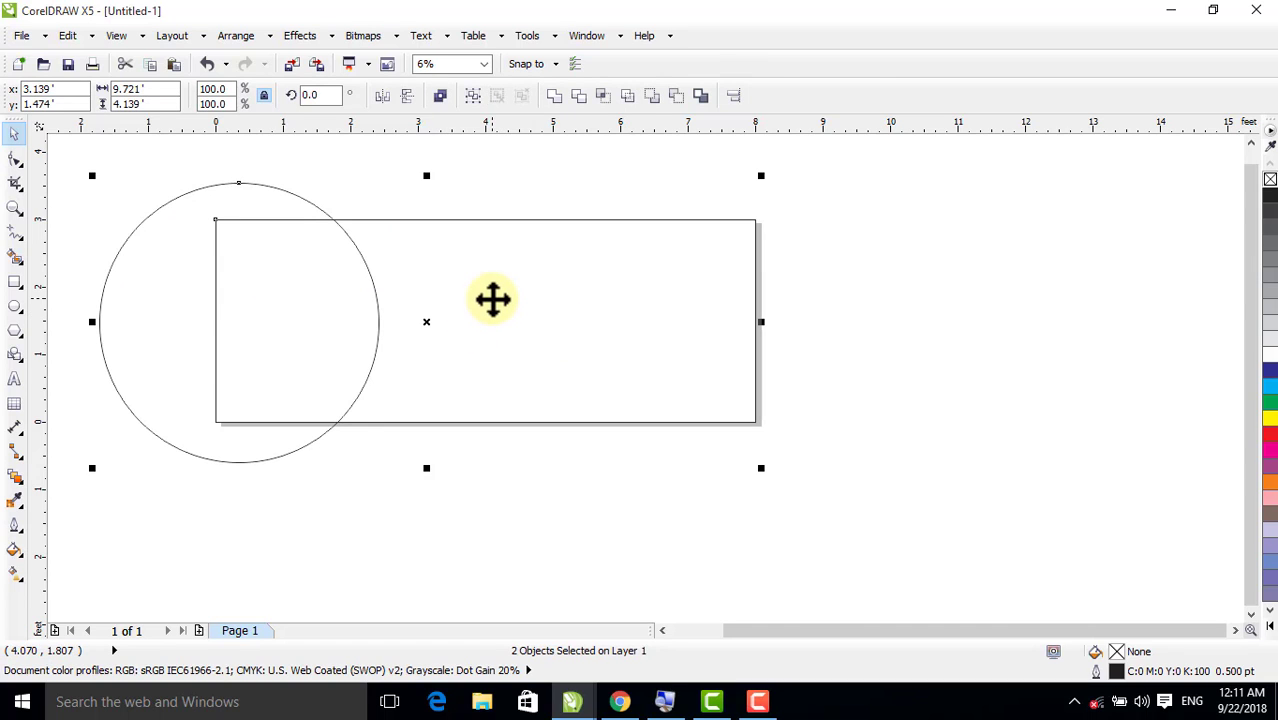
pyautogui.click(93, 314)
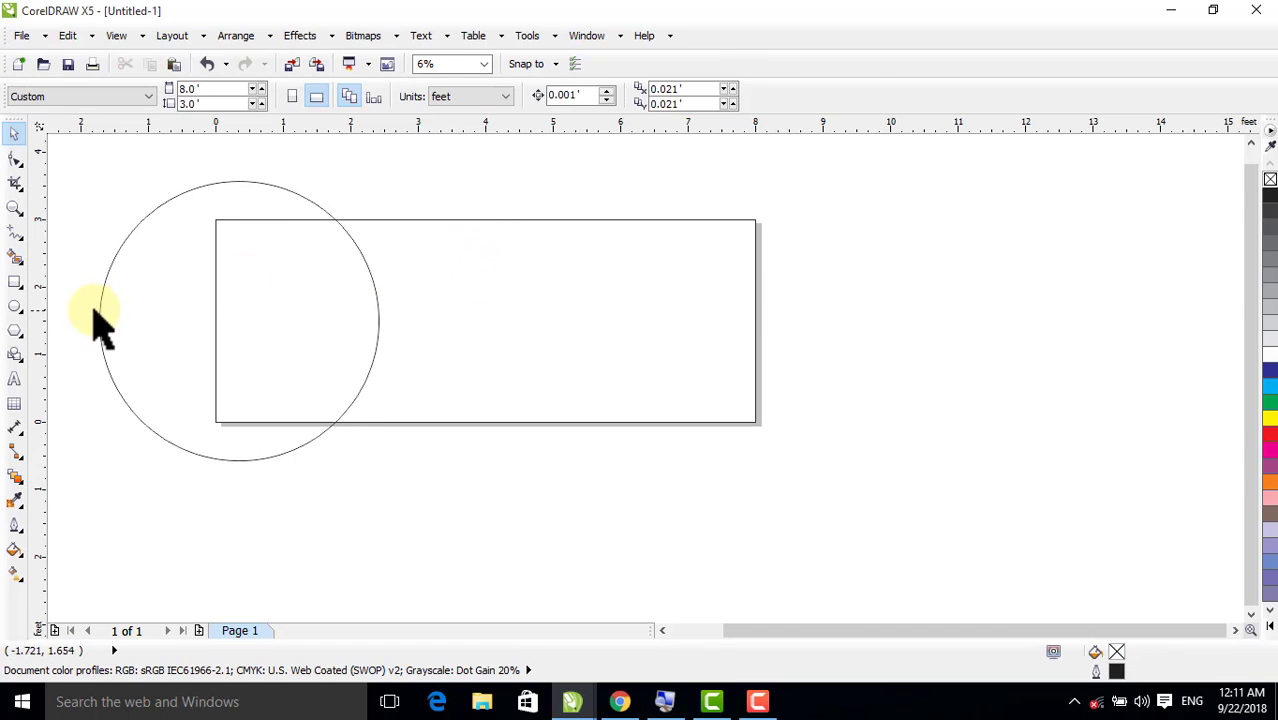
pyautogui.click(100, 318)
pyautogui.moveTo(242, 322); pyautogui.dragTo(209, 320)
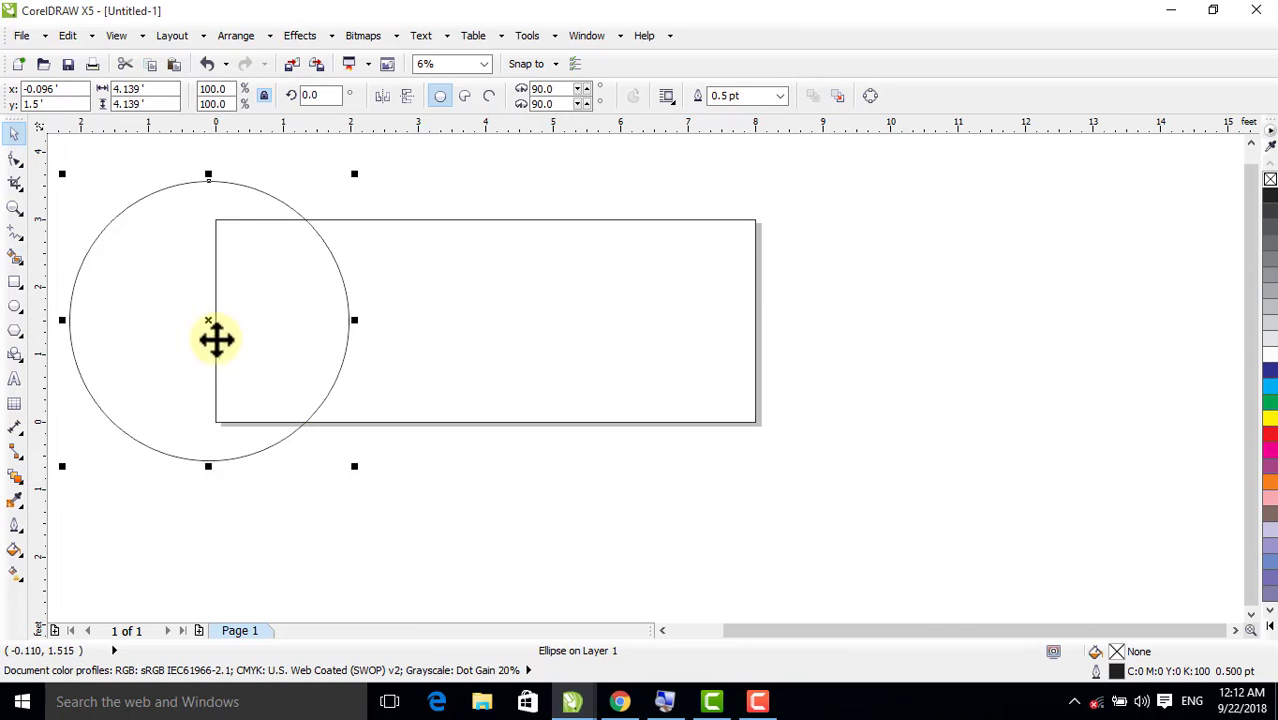
# Rotate a copy of the circle about 9.5 degrees clockwise around the point where the circle crosses the rectangle's bottom edge
pyautogui.click(204, 321)
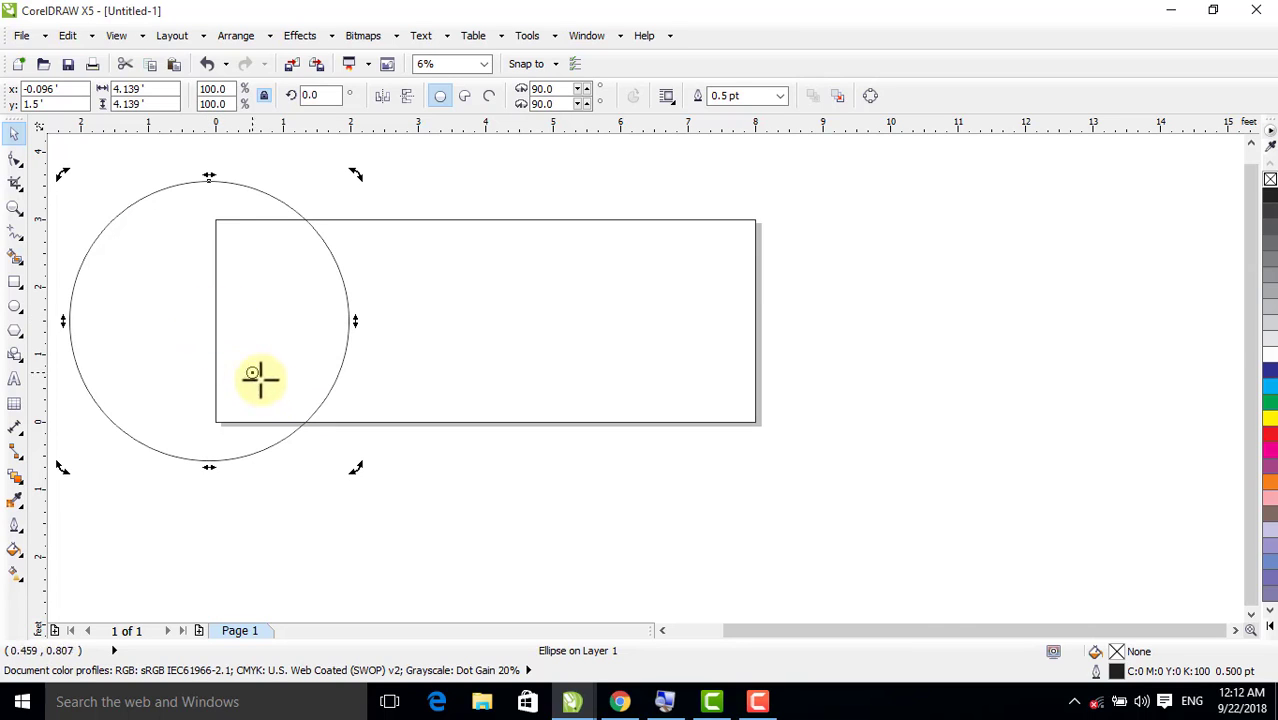
pyautogui.moveTo(217, 346)
pyautogui.mouseDown()
pyautogui.moveTo(194, 342)
pyautogui.moveTo(183, 320)
pyautogui.moveTo(307, 400)
pyautogui.mouseUp()
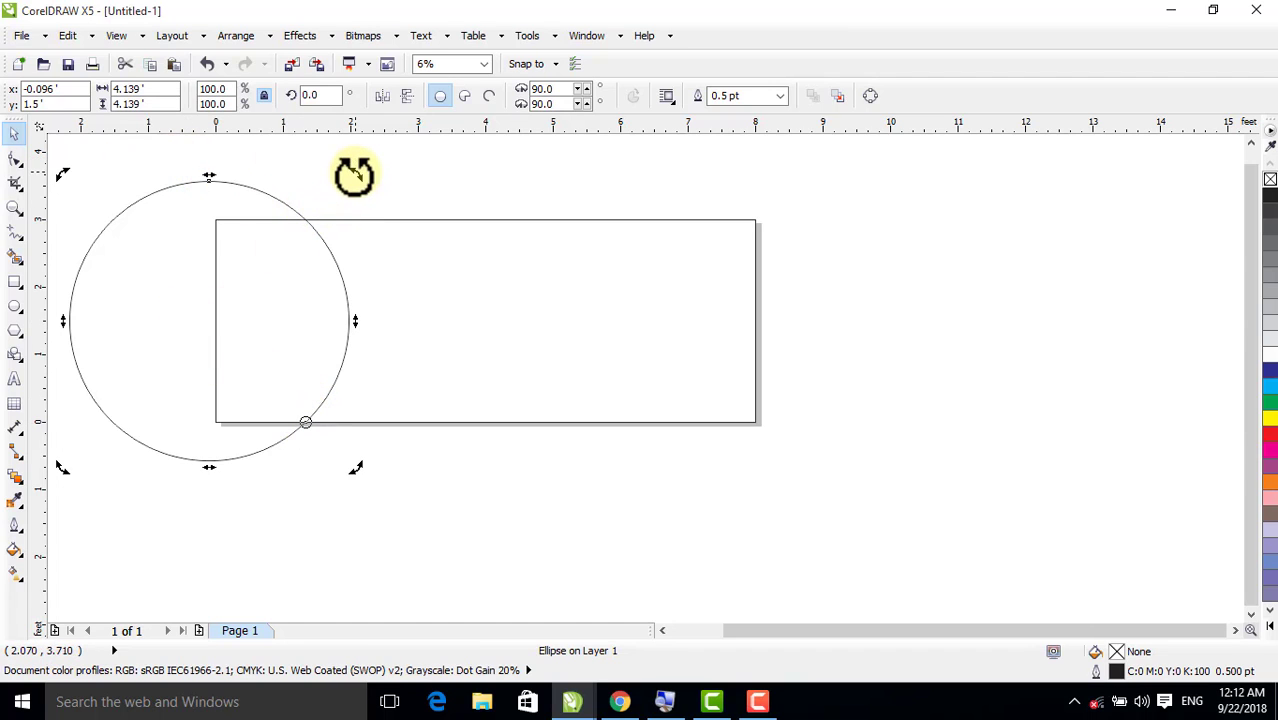
pyautogui.moveTo(355, 175); pyautogui.dragTo(390, 199)
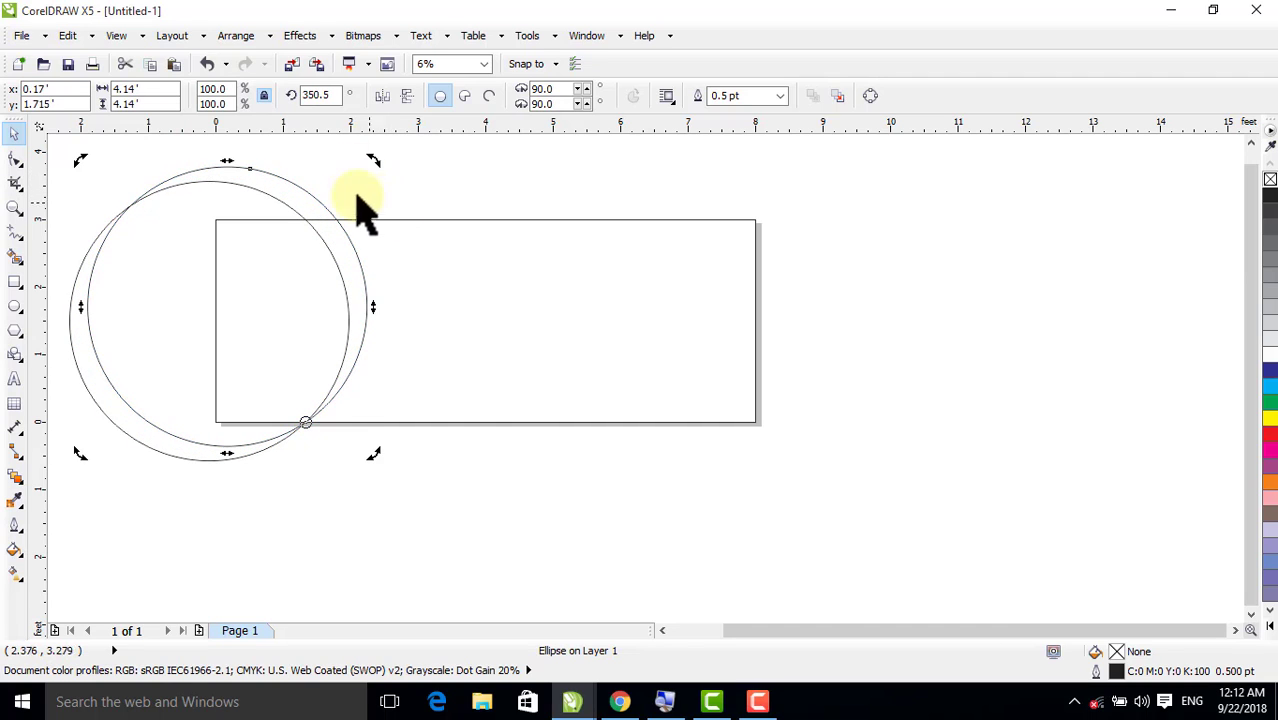
pyautogui.click(428, 200)
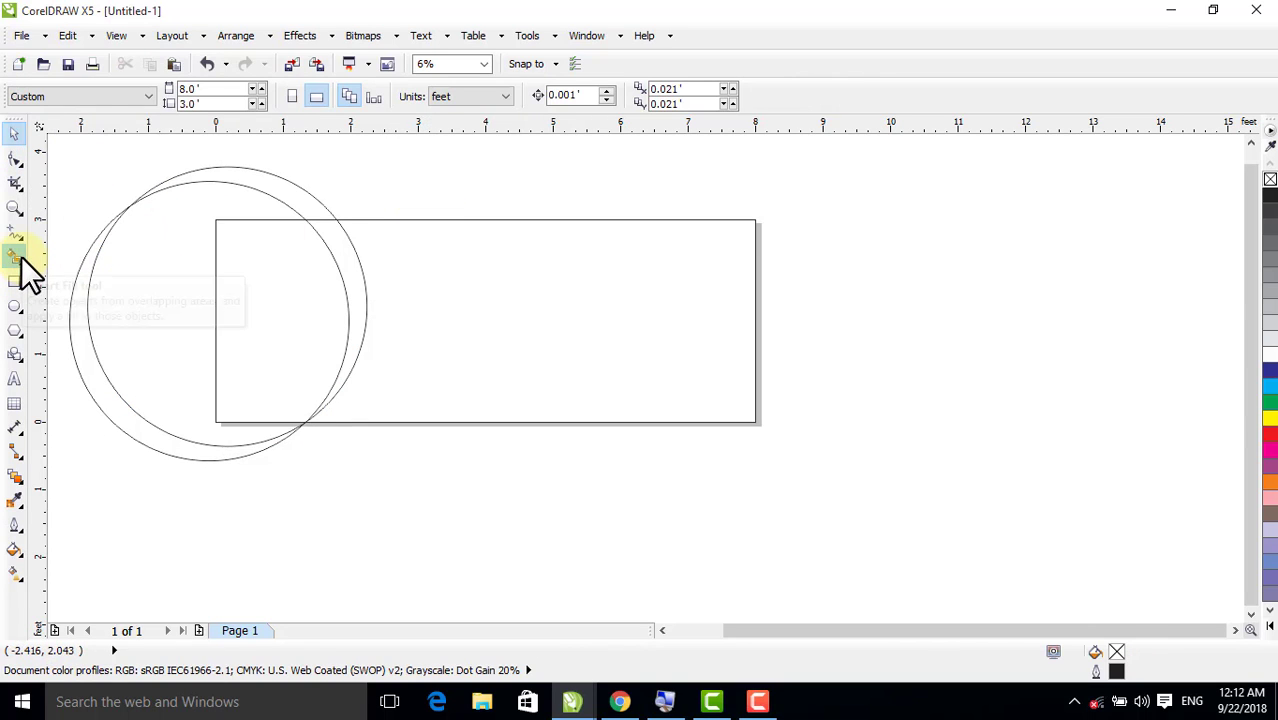
# Smart Fill the area inside the first circle and the crescent beside it within the rectangle with blue
pyautogui.click(19, 256)
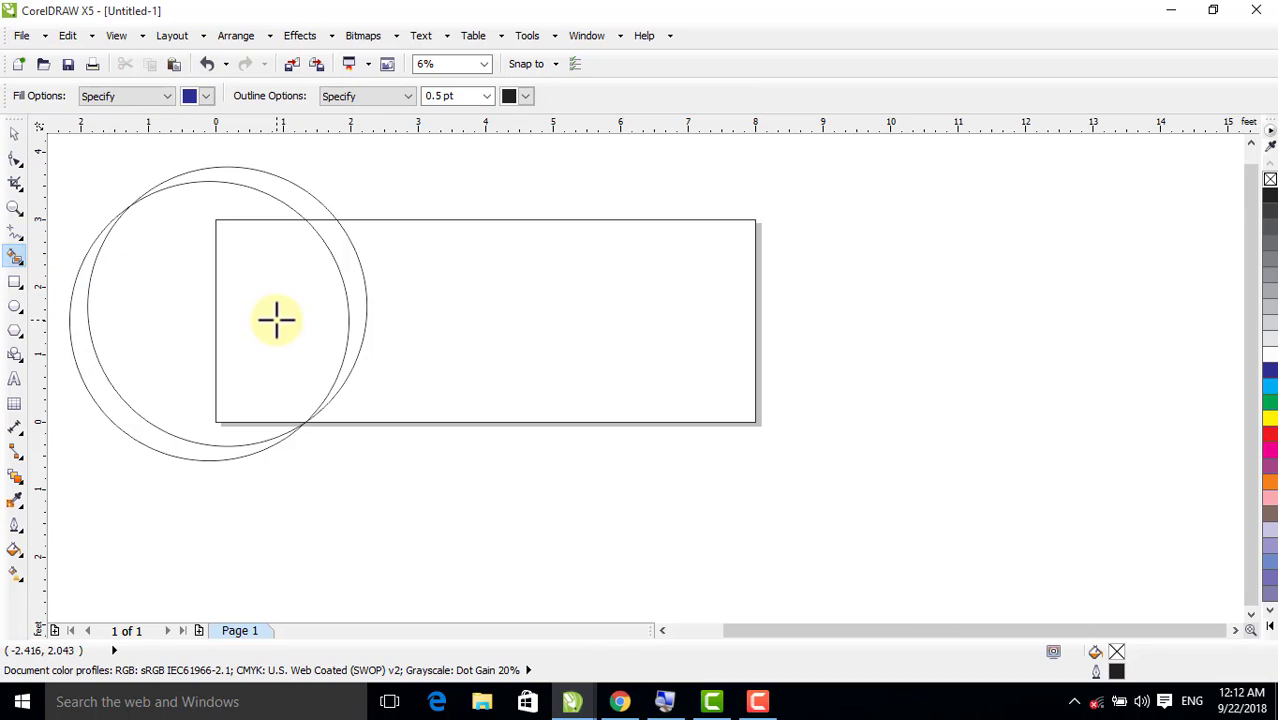
pyautogui.click(20, 260)
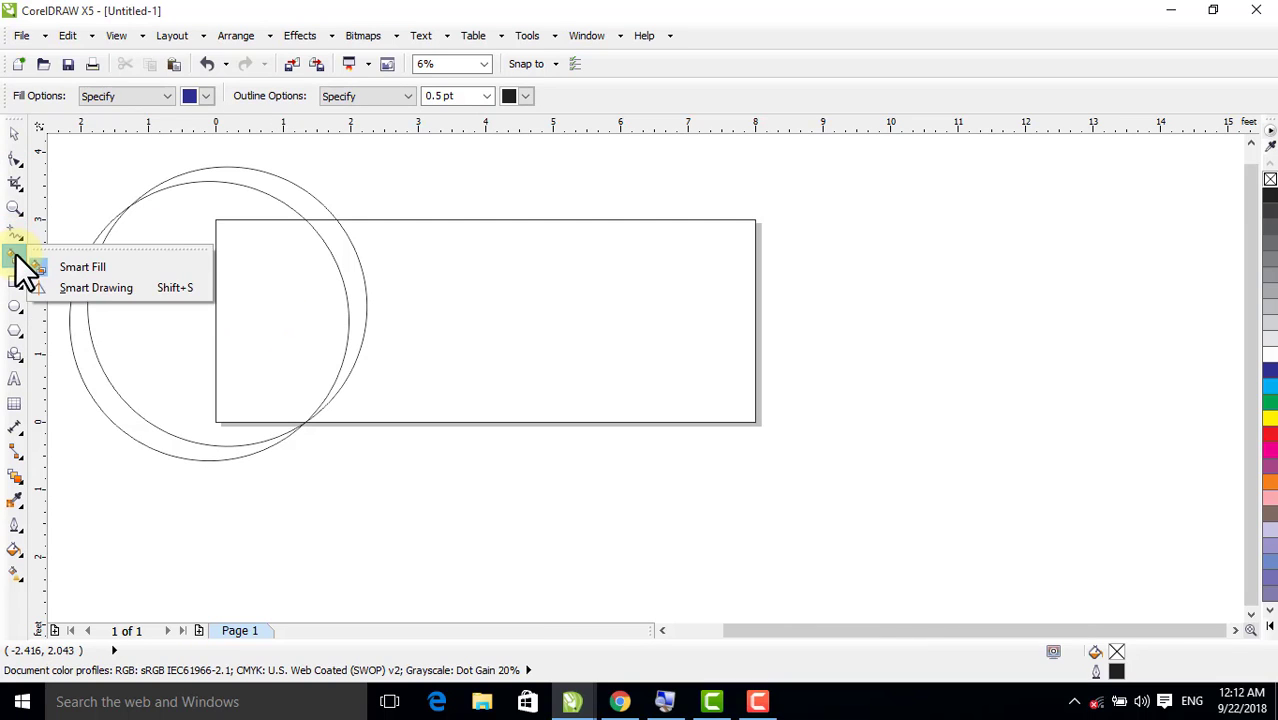
pyautogui.click(87, 269)
pyautogui.click(255, 295)
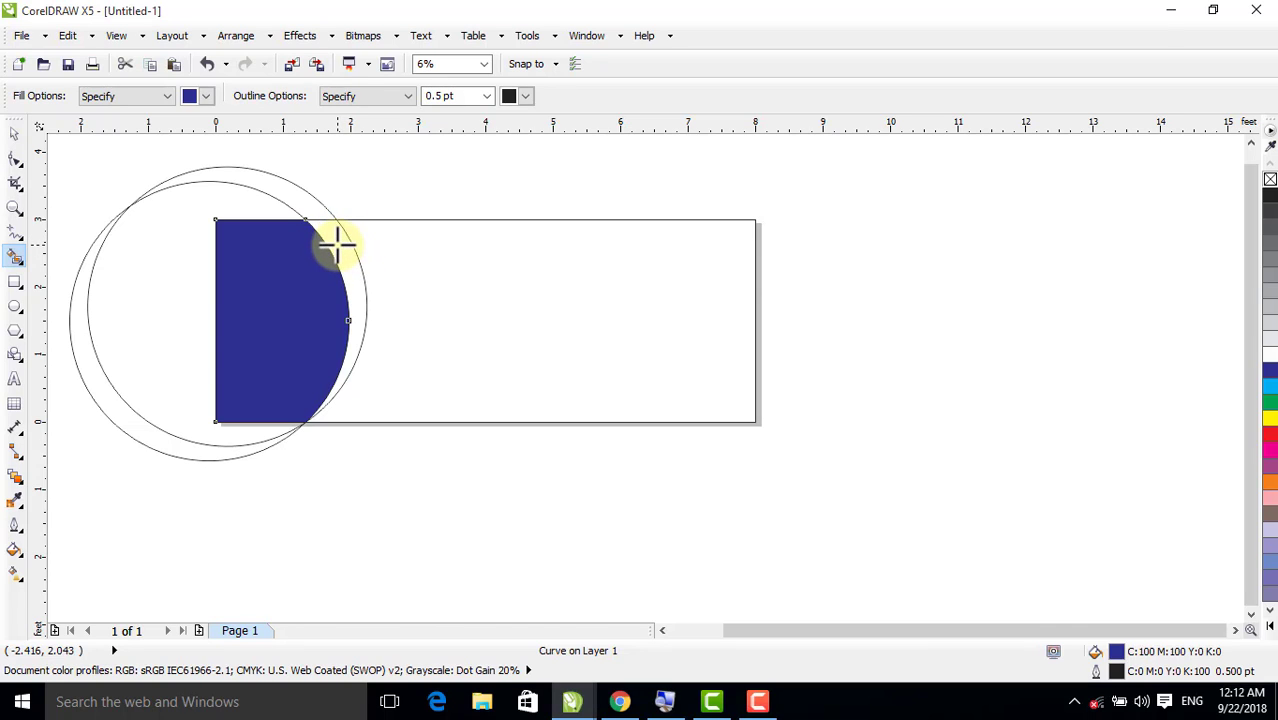
pyautogui.click(336, 243)
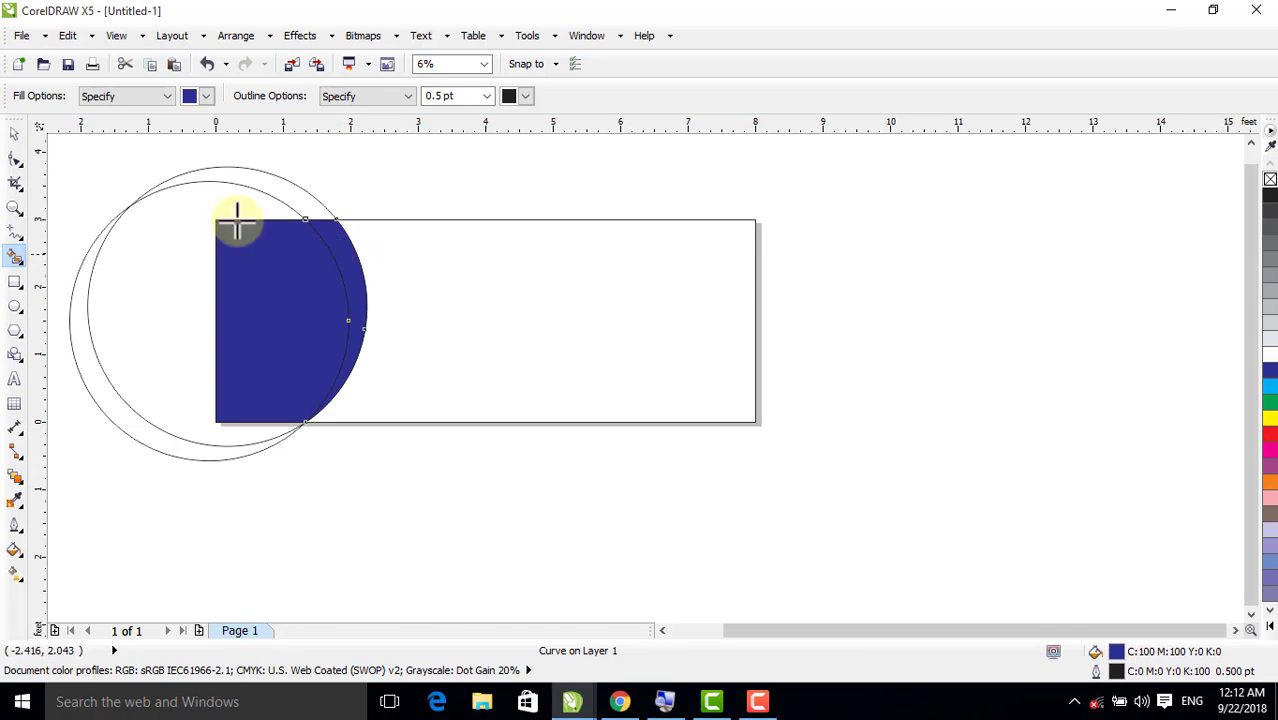
# Delete both construction circles, keeping only the filled shapes and the page rectangle
pyautogui.click(15, 134)
pyautogui.click(131, 204)
pyautogui.click(131, 204)
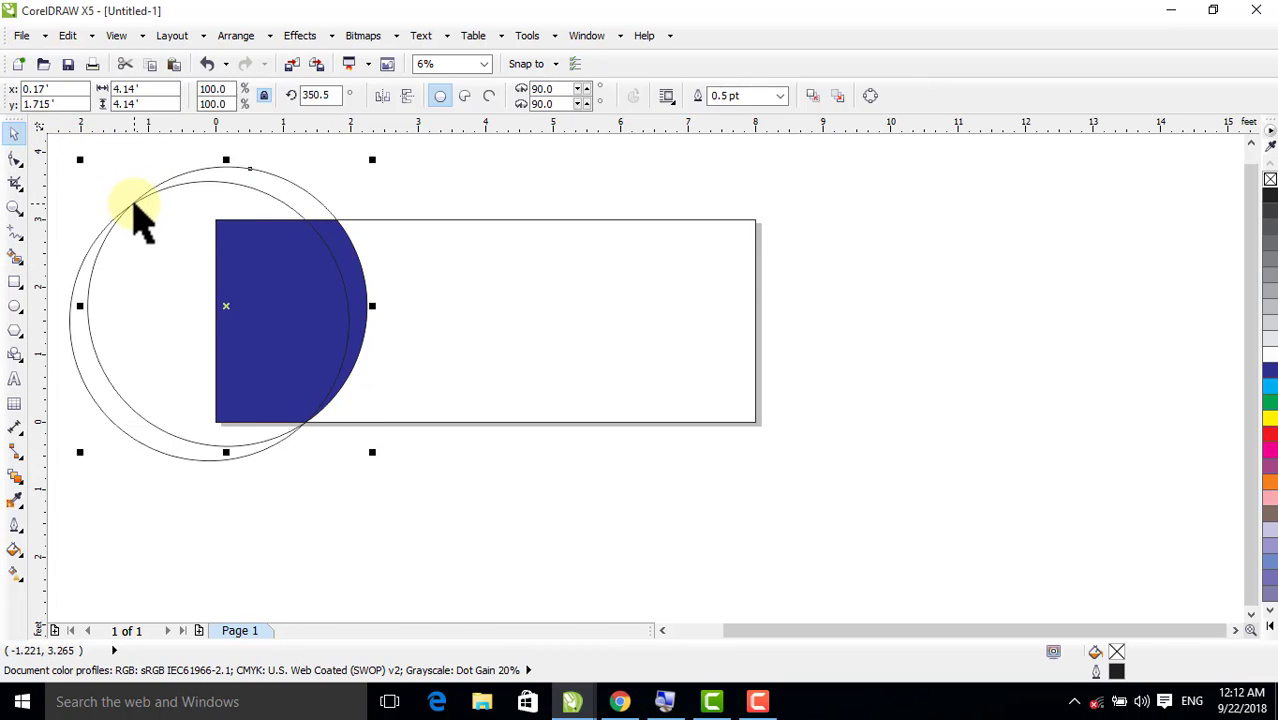
pyautogui.press('Delete')
pyautogui.click(137, 215)
pyautogui.press('Delete')
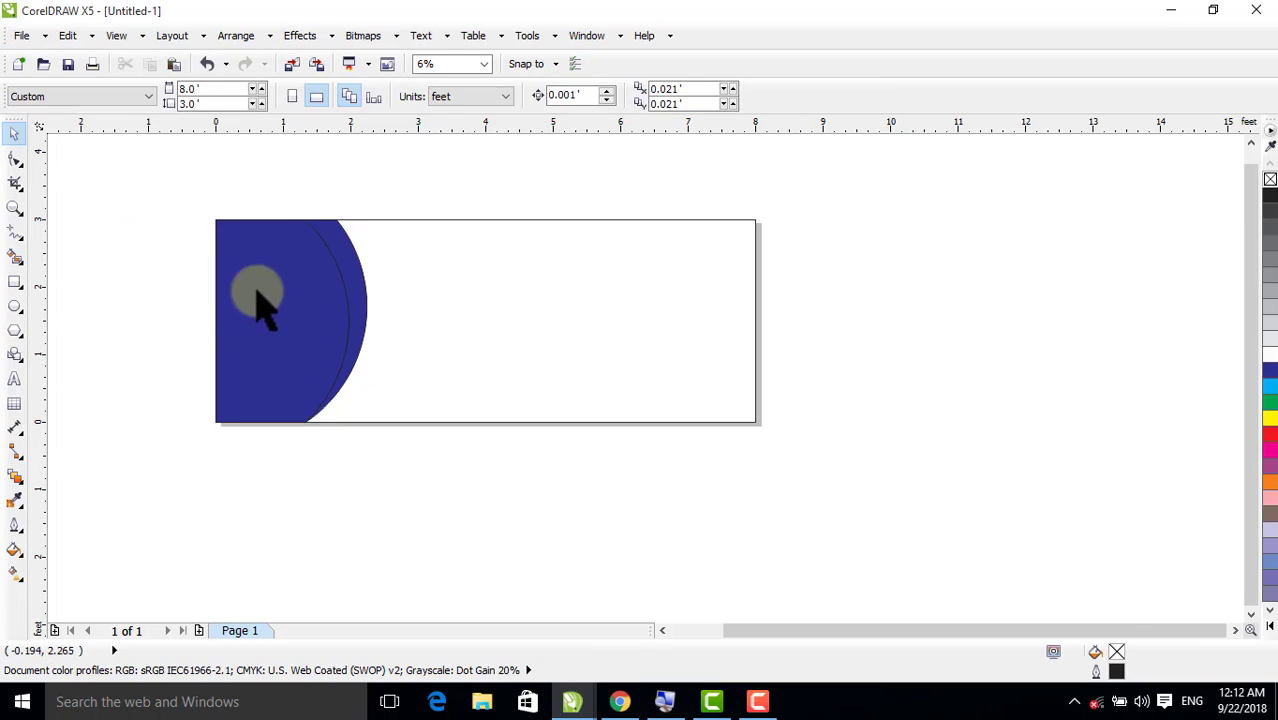
# Fill the large blue shape along the rectangle's left edge with white
pyautogui.click(296, 318)
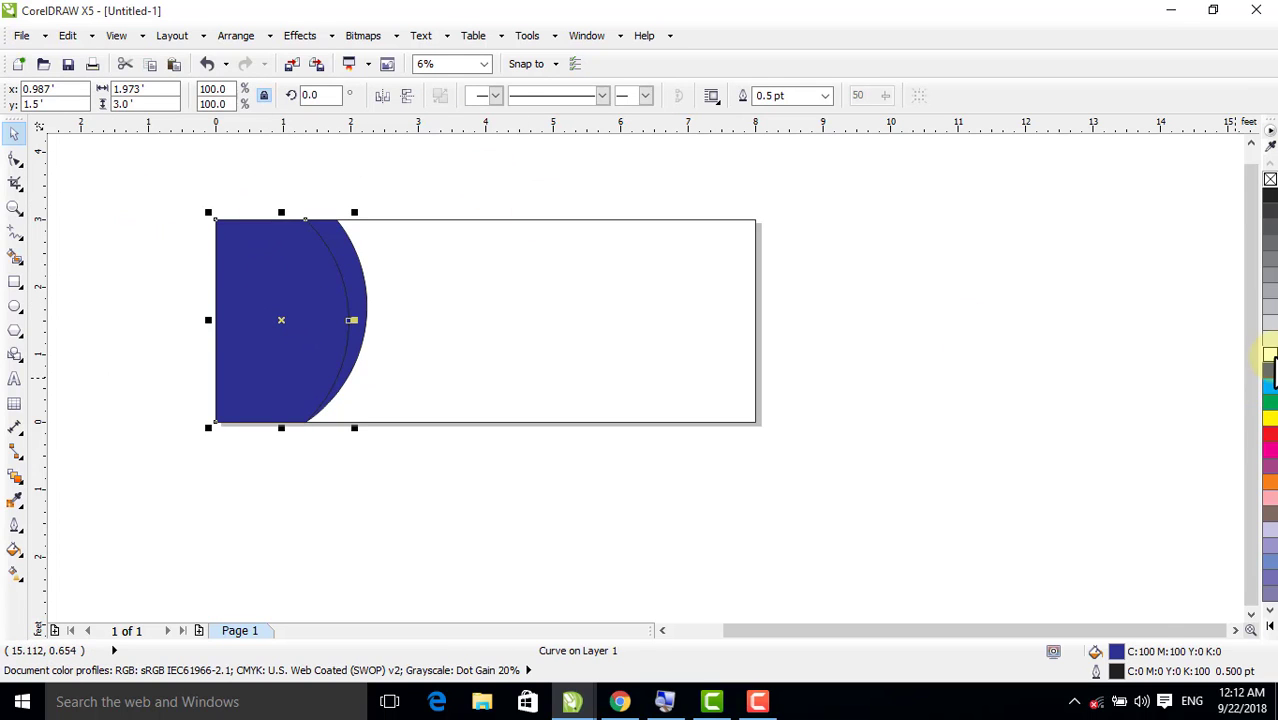
pyautogui.click(1269, 358)
pyautogui.click(990, 357)
# Fill the crescent with a golden yellow shade of C:9 M:5 Y:100 K:0
pyautogui.click(355, 258)
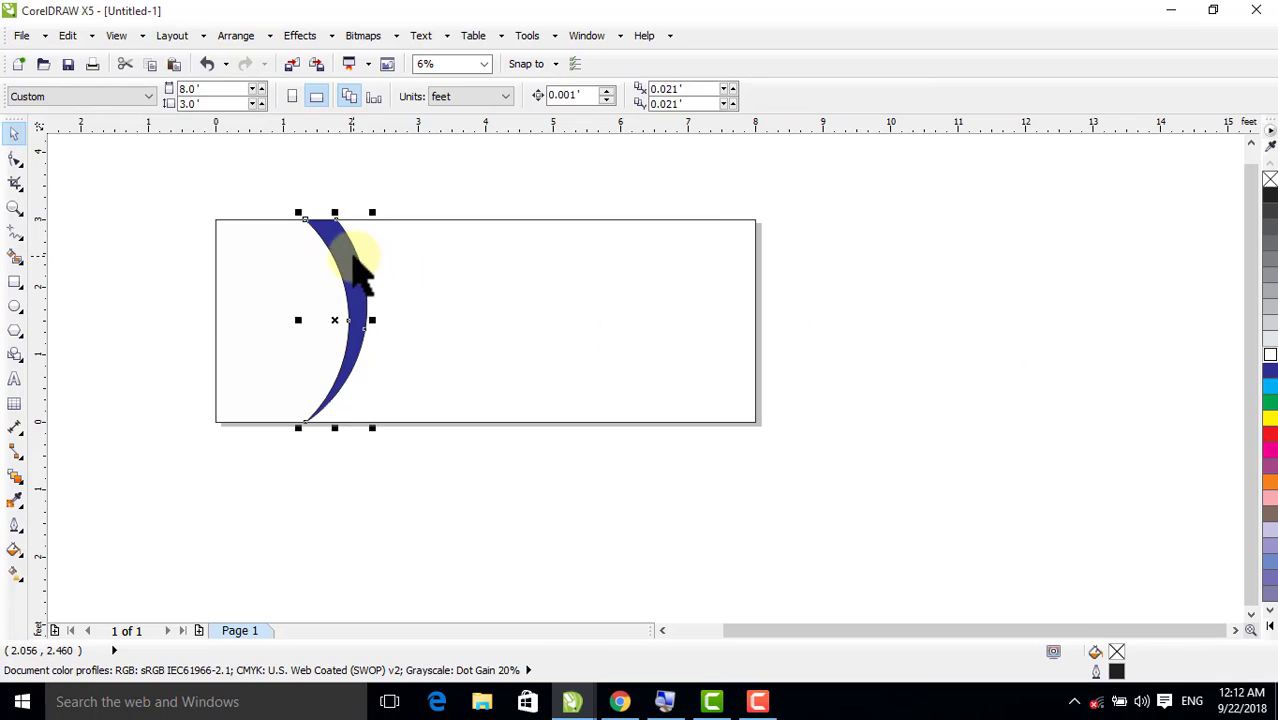
pyautogui.click(1271, 424)
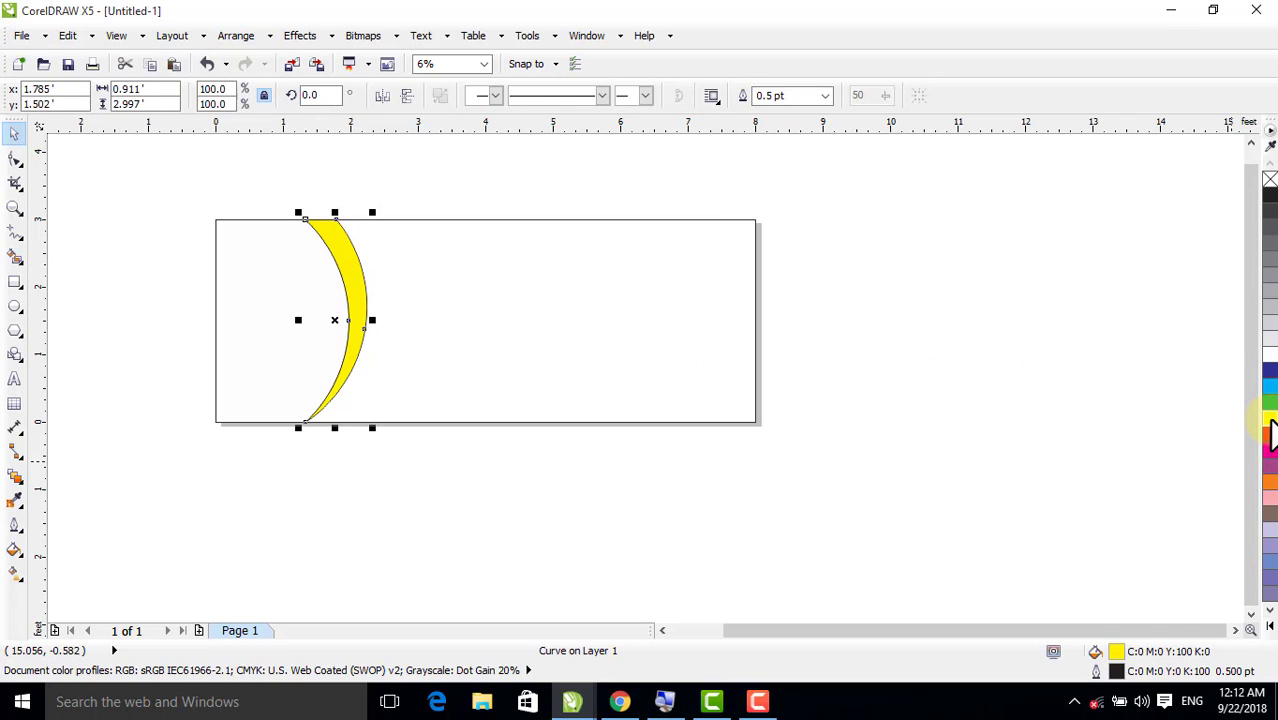
pyautogui.click(1271, 422)
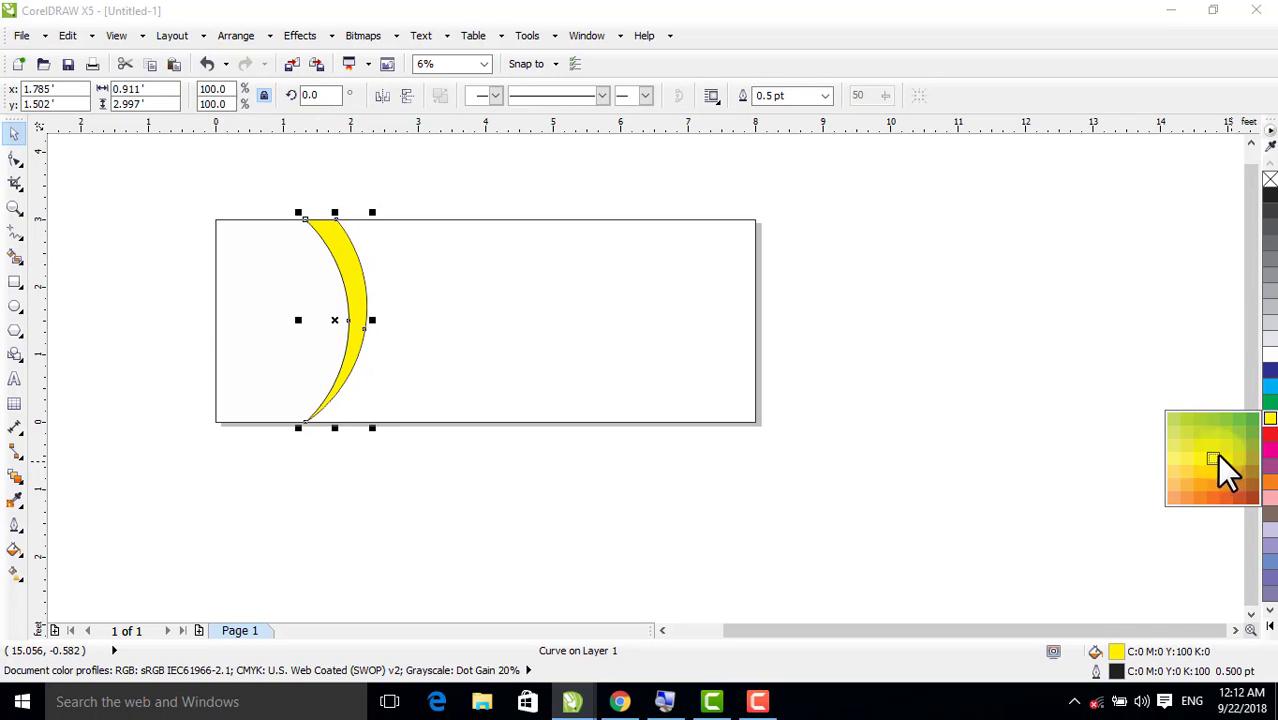
pyautogui.click(1187, 450)
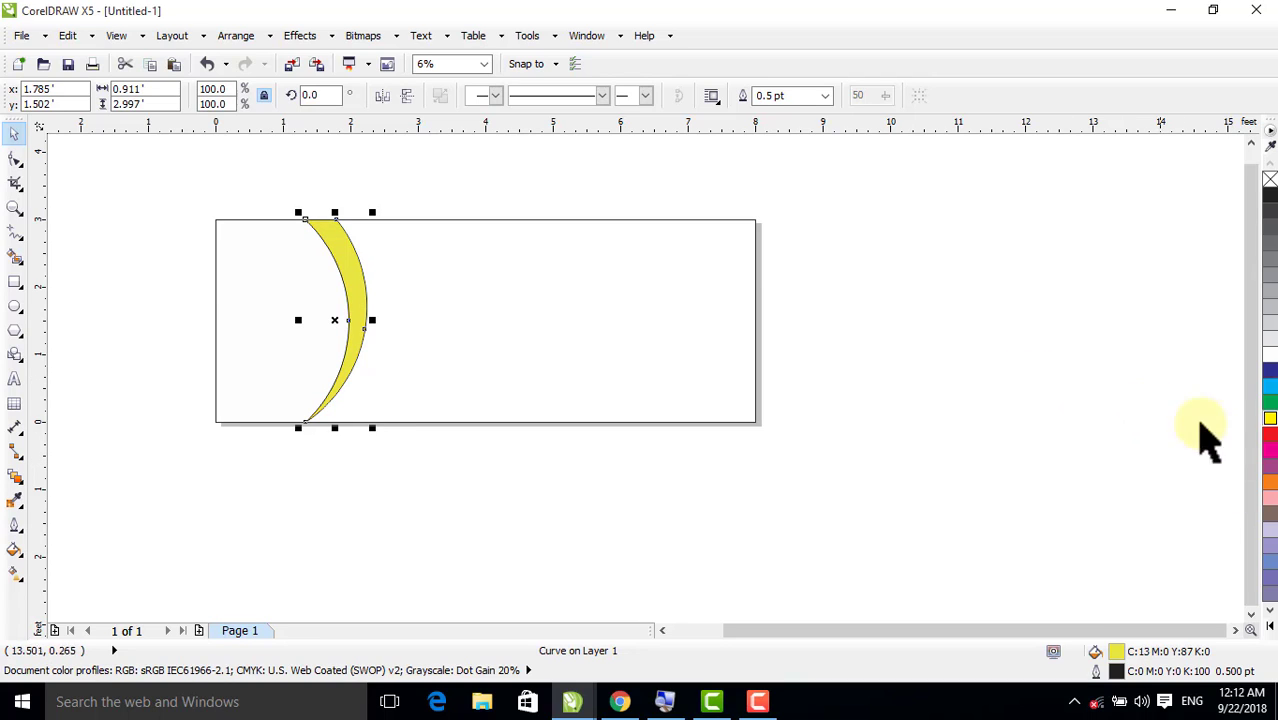
pyautogui.click(1270, 422)
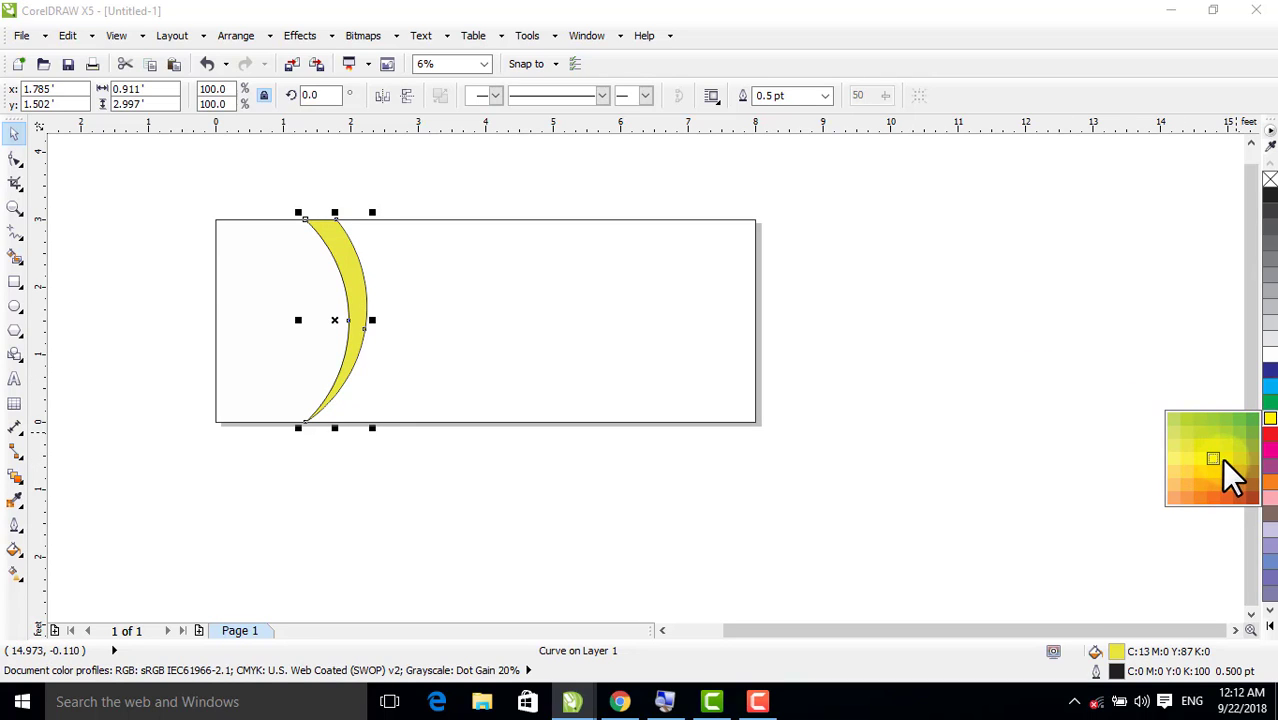
pyautogui.click(1000, 350)
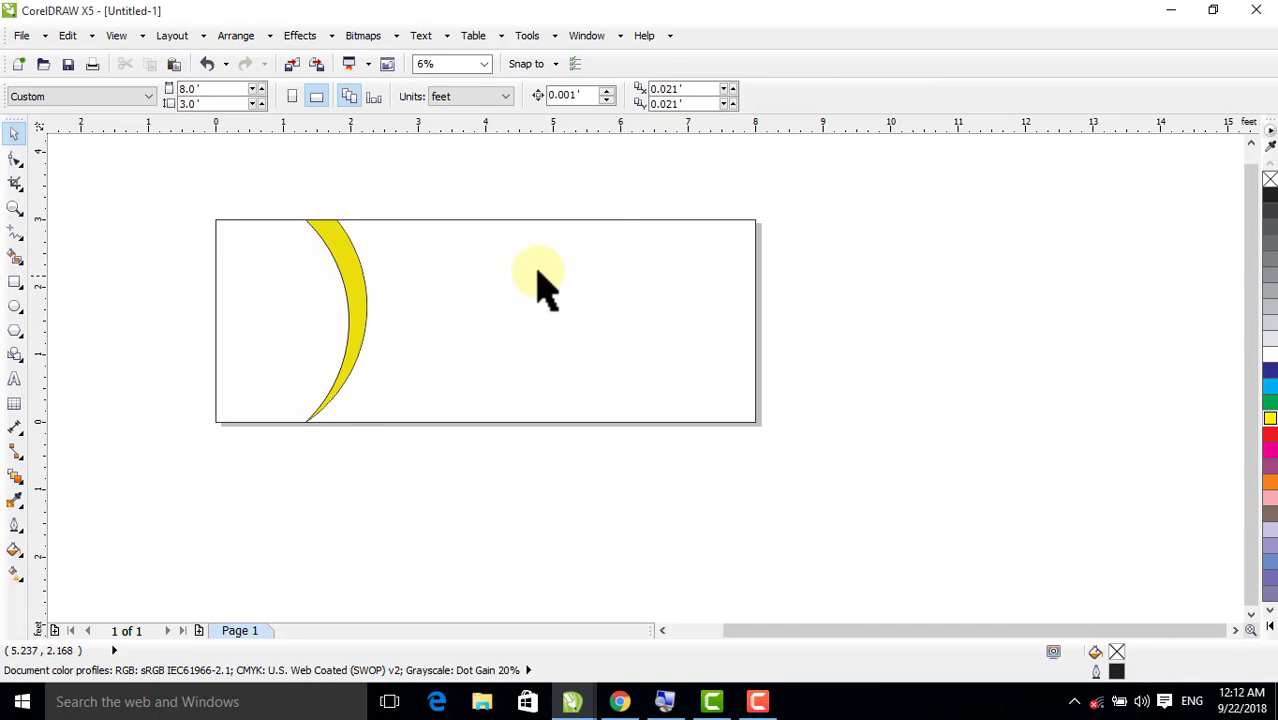
pyautogui.click(355, 265)
pyautogui.click(420, 195)
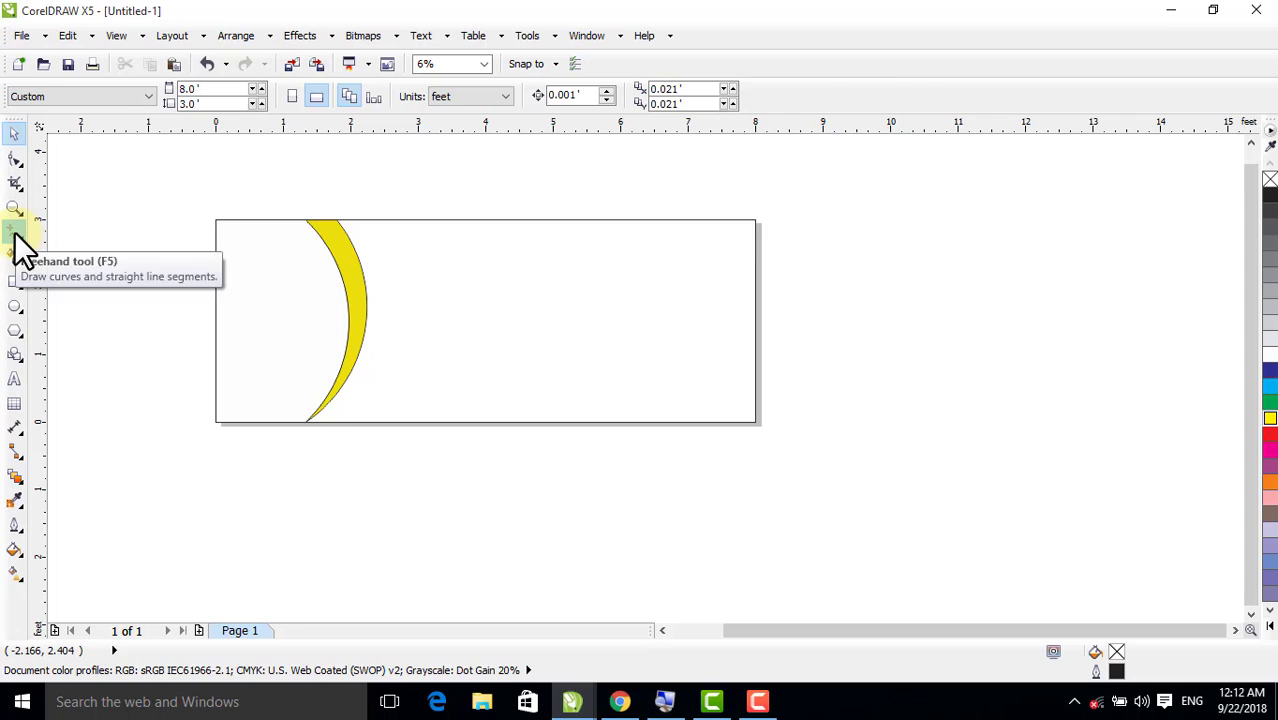
# Draw a horizontal line about 6.33 feet long from the crescent past the page's right edge, and copy it about 0.11 feet below
pyautogui.click(14, 233)
pyautogui.click(358, 282)
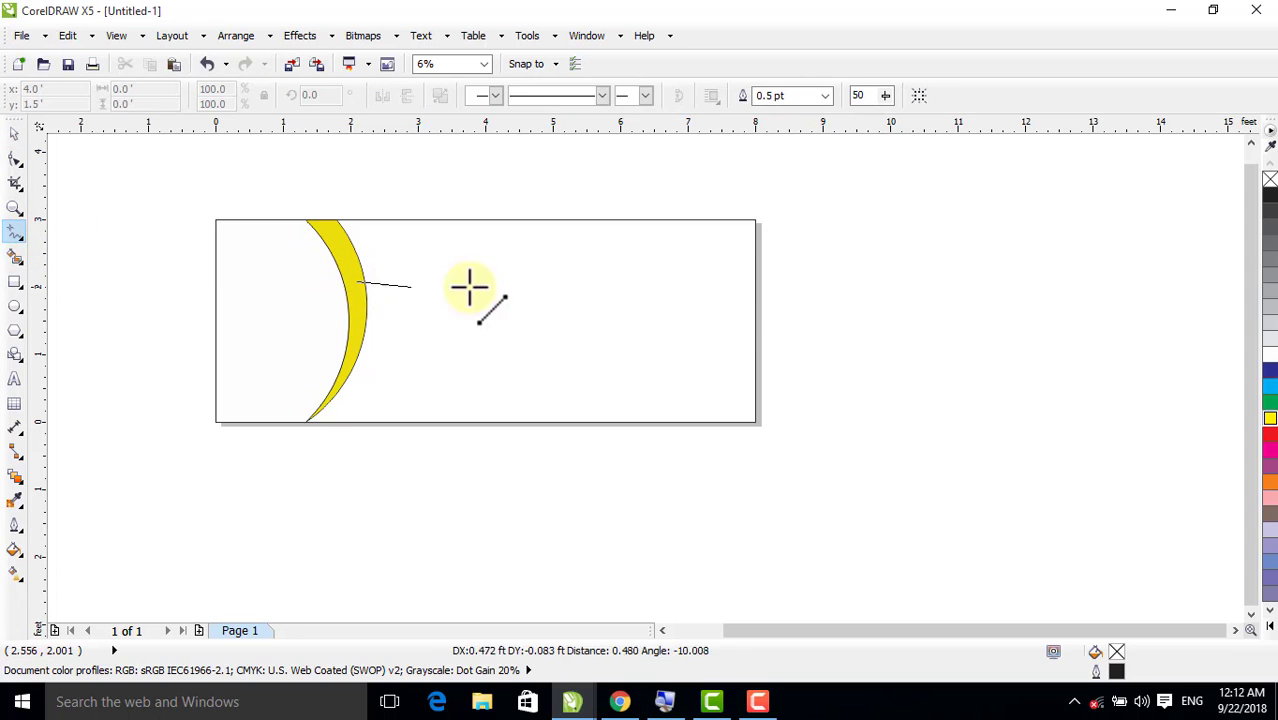
pyautogui.click(784, 290)
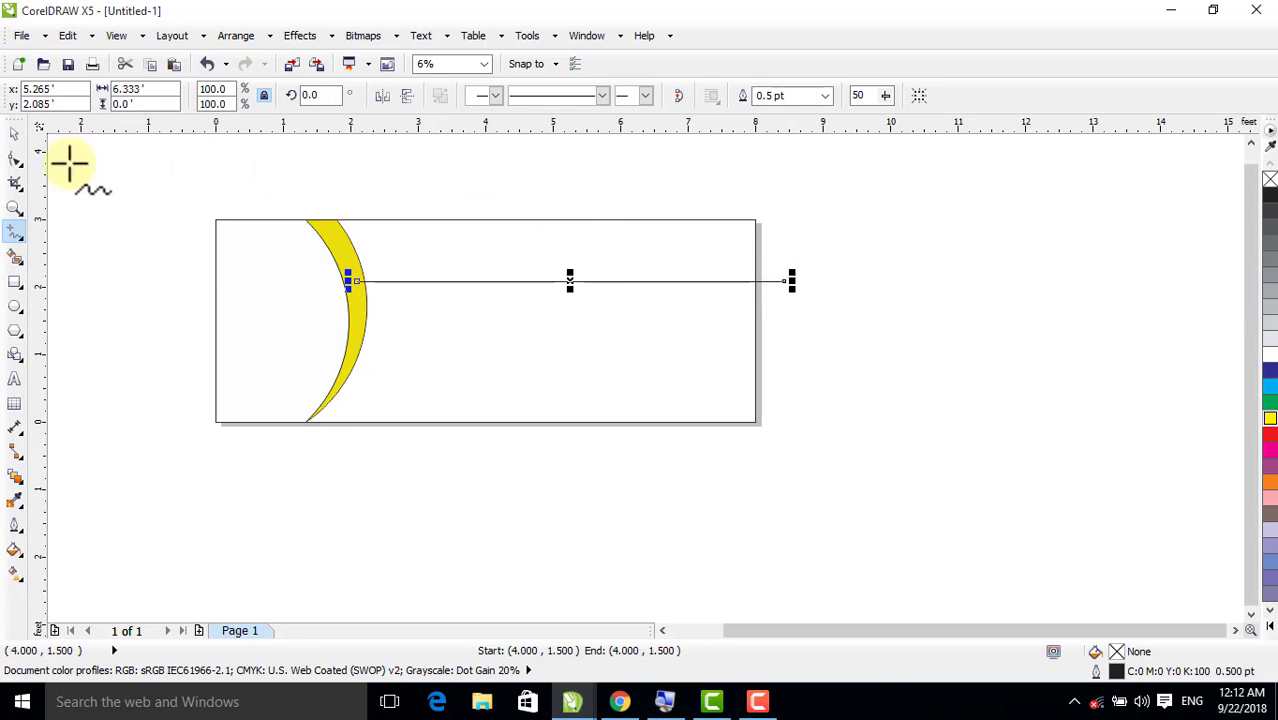
pyautogui.click(14, 136)
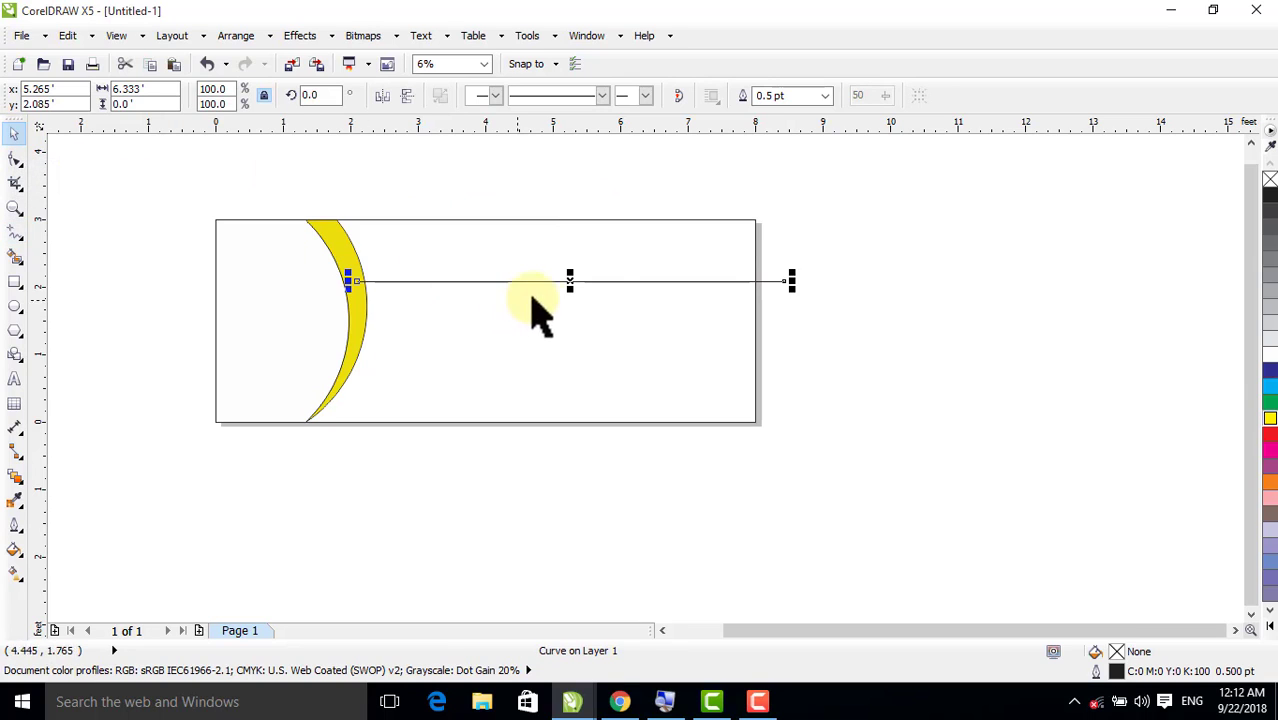
pyautogui.moveTo(567, 285); pyautogui.dragTo(568, 291)
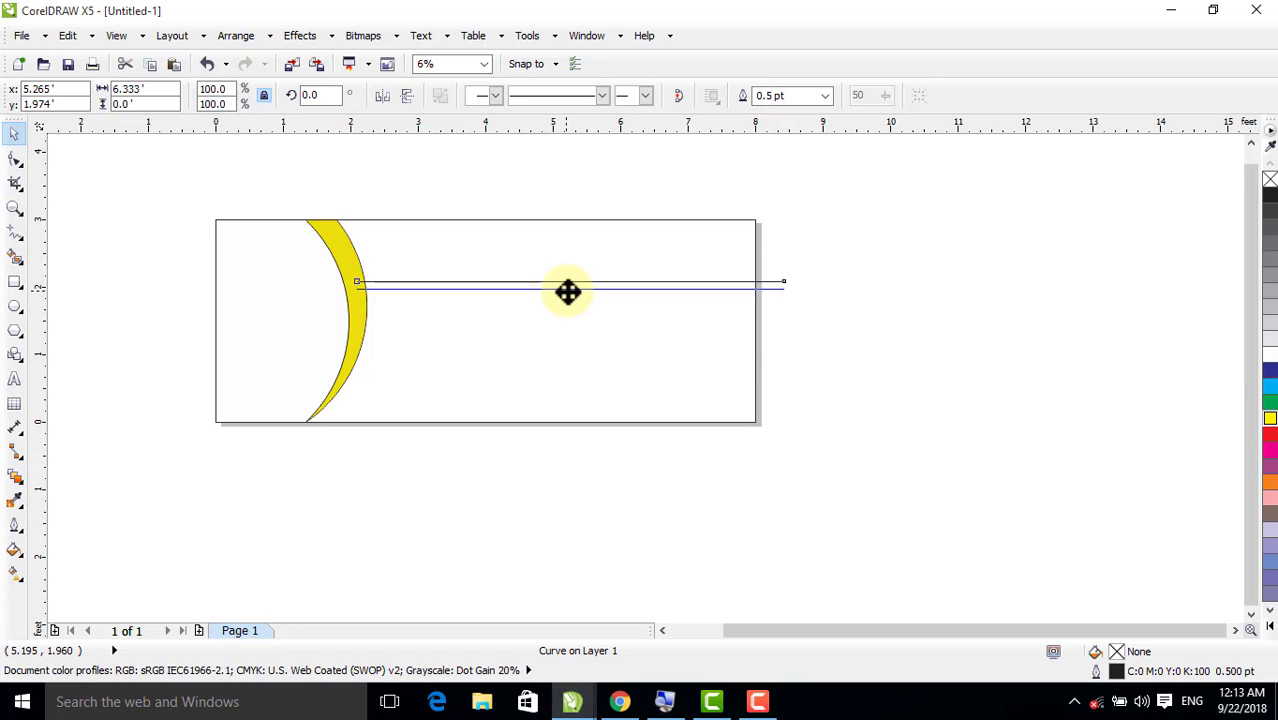
pyautogui.moveTo(568, 291); pyautogui.dragTo(567, 290)
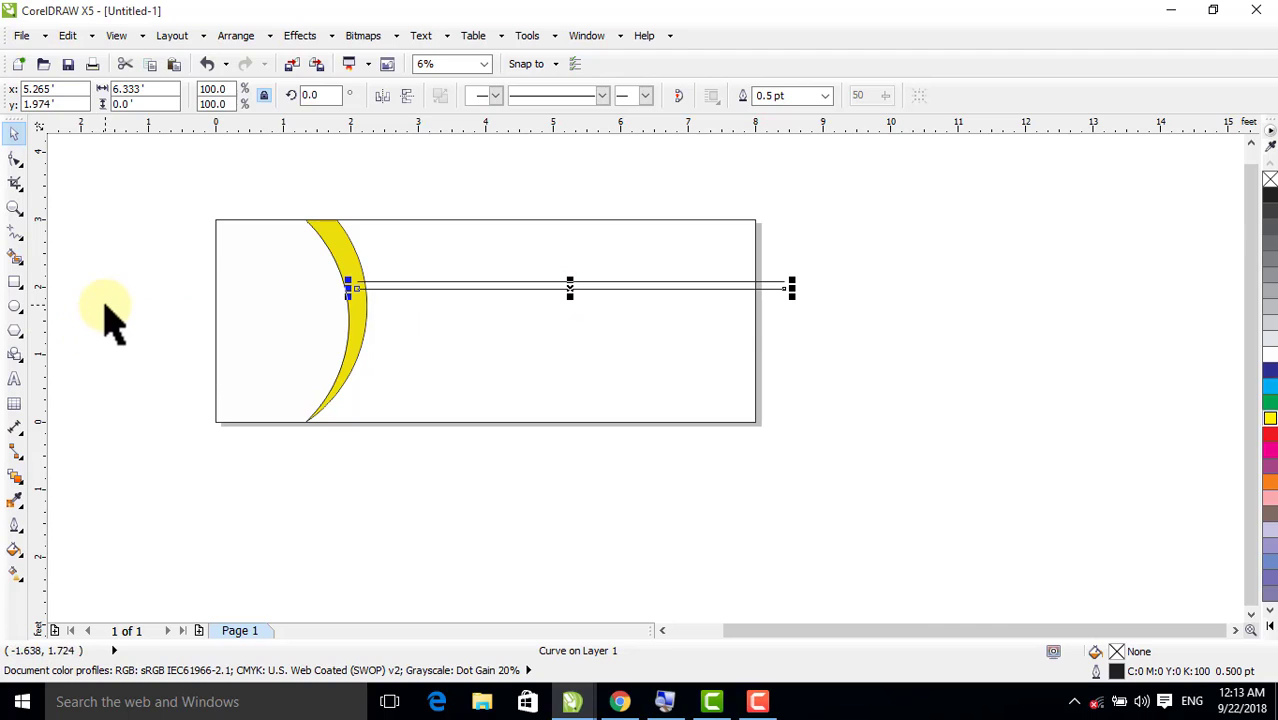
# Smart Fill the area above the two lines and the narrow strip between them with blue
pyautogui.click(15, 256)
pyautogui.click(438, 249)
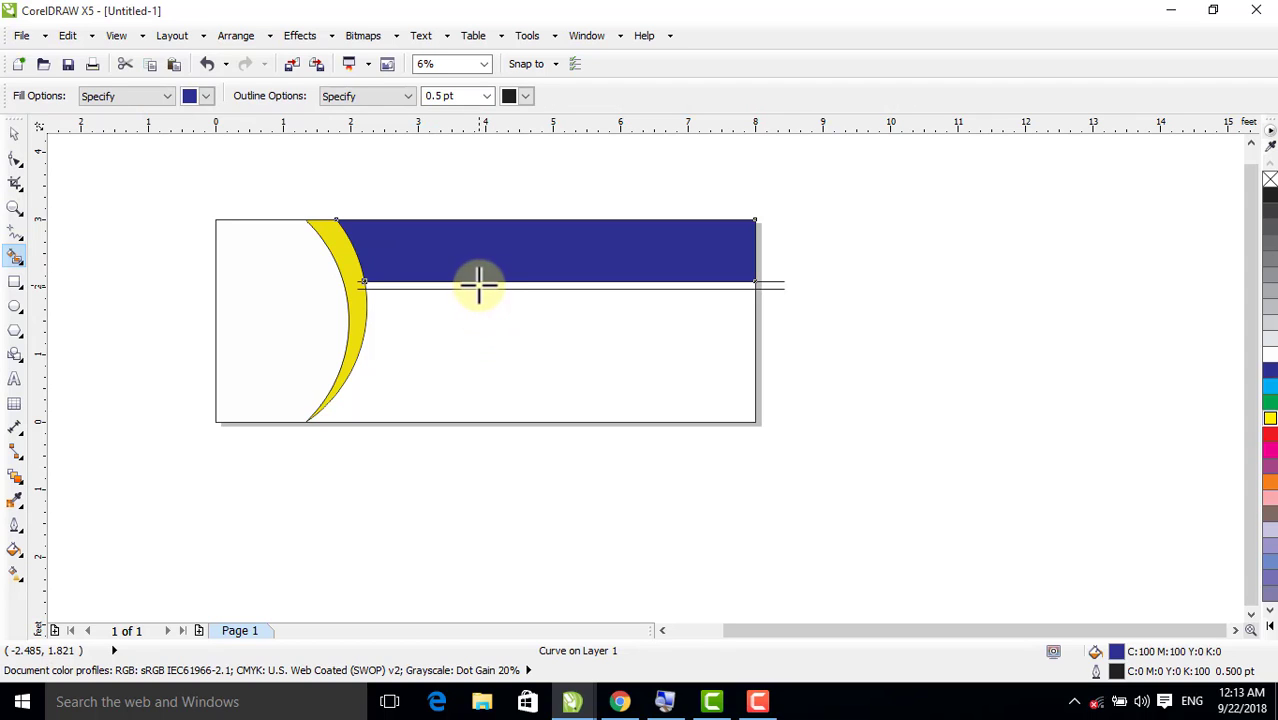
pyautogui.click(477, 288)
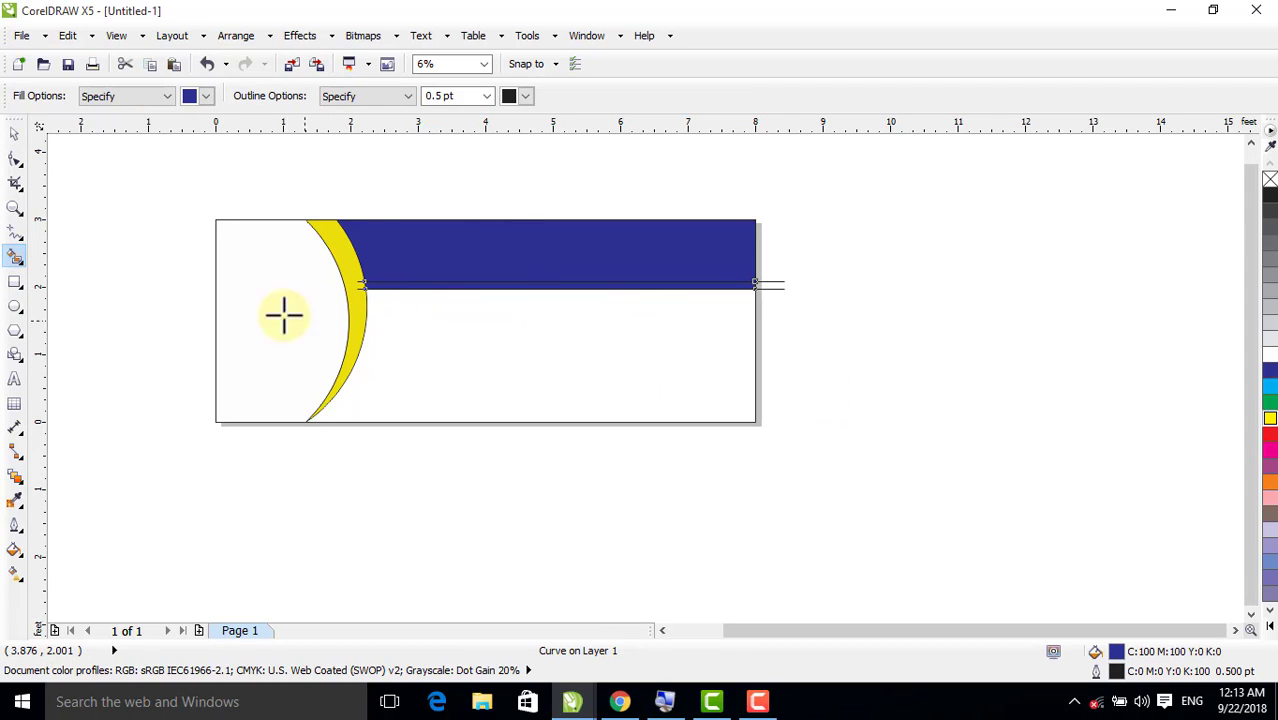
pyautogui.click(14, 133)
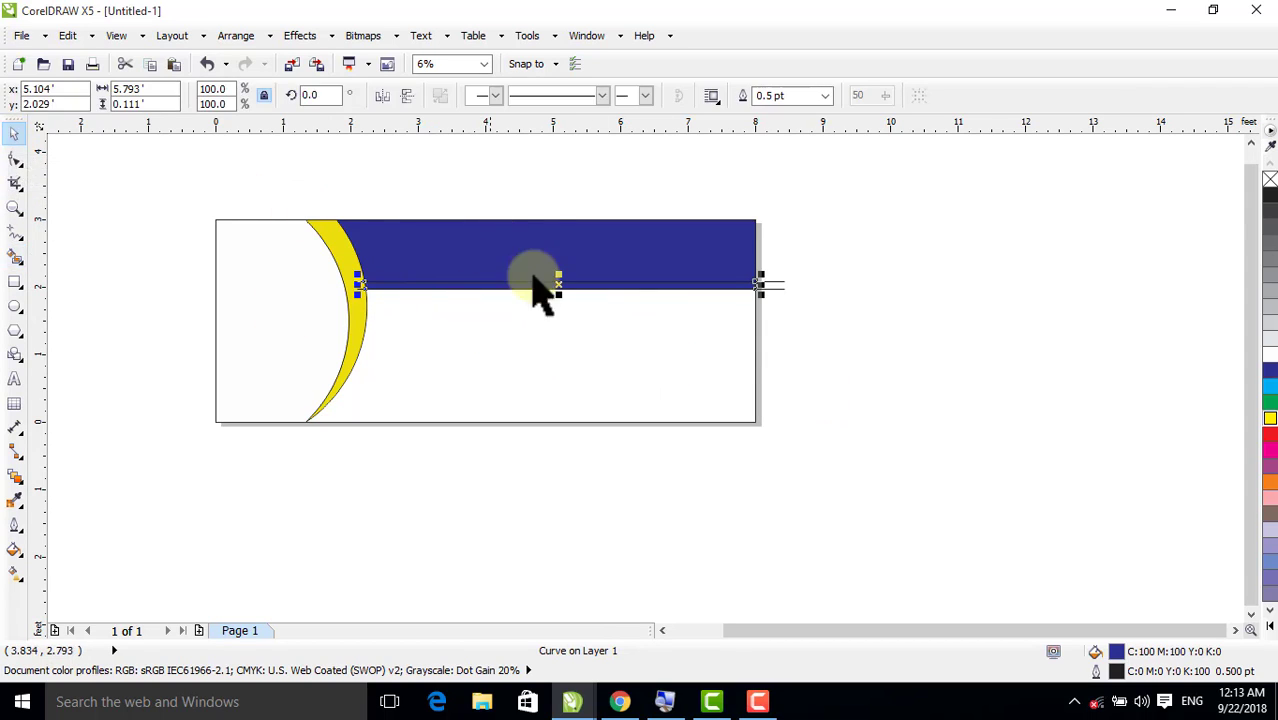
pyautogui.click(835, 320)
# Recolour the large area above the lines with the darkest shade of green
pyautogui.click(633, 242)
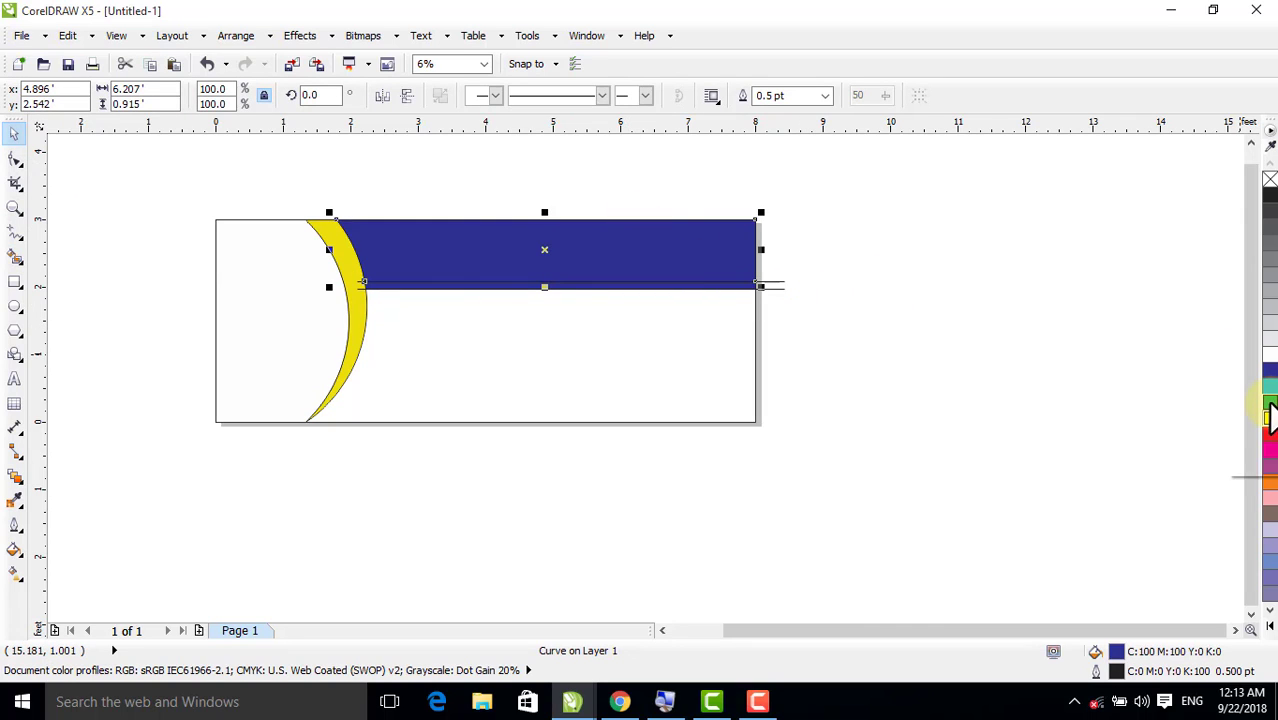
pyautogui.click(1270, 406)
pyautogui.click(1270, 408)
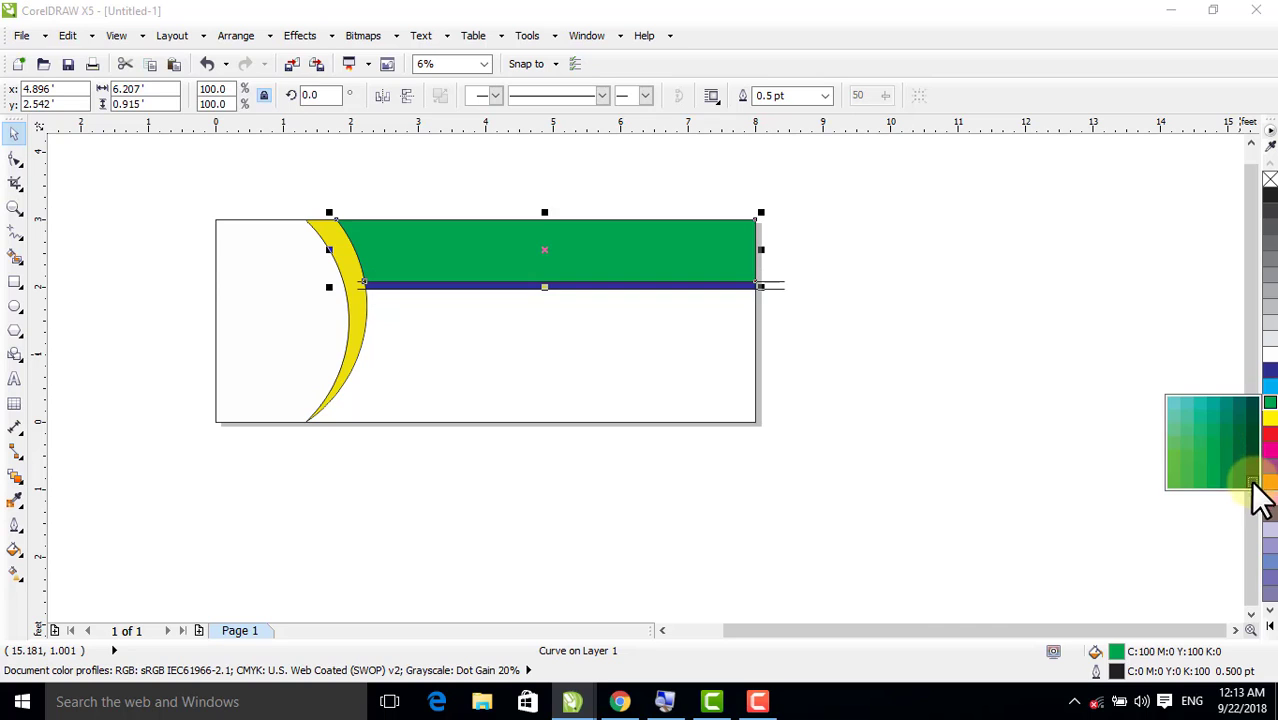
pyautogui.click(1252, 483)
pyautogui.click(987, 365)
# Delete both horizontal construction lines, keeping the filled band and strip
pyautogui.click(771, 282)
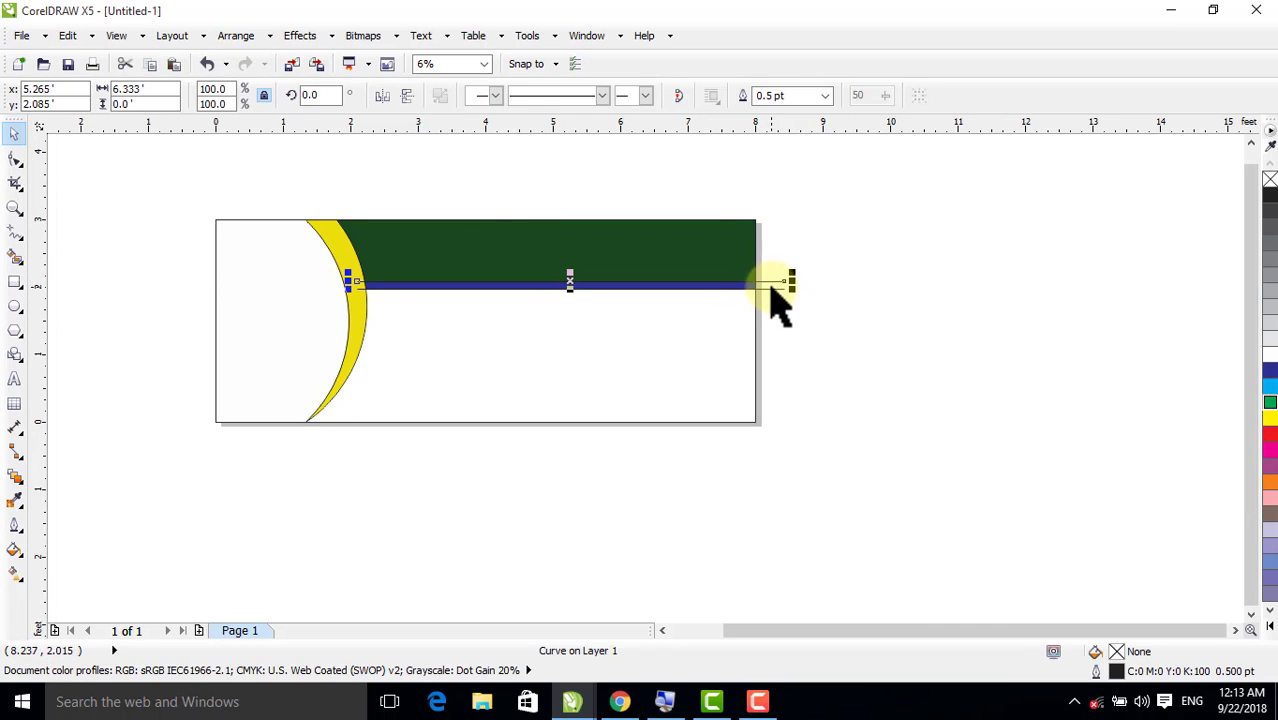
pyautogui.press('Delete')
pyautogui.click(781, 289)
pyautogui.click(781, 322)
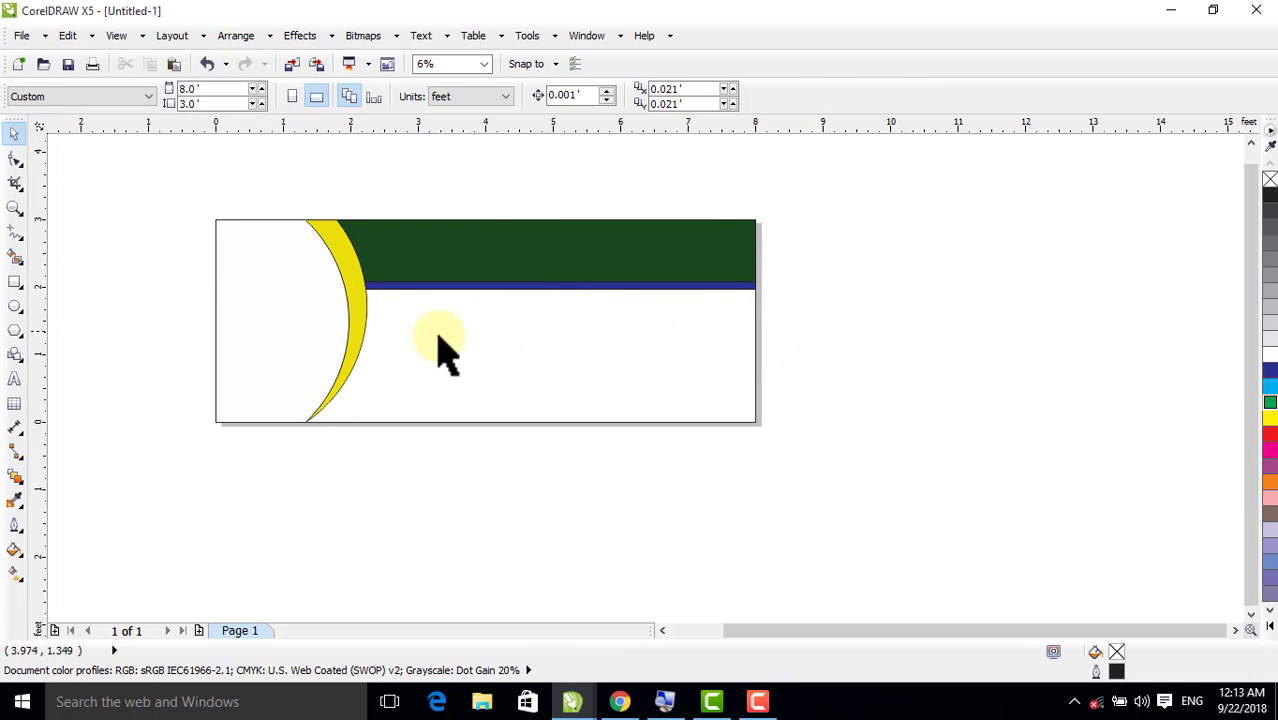
# Sample the crescent's yellow with the Color Eyedropper and apply it to the narrow blue strip
pyautogui.click(15, 500)
pyautogui.click(341, 248)
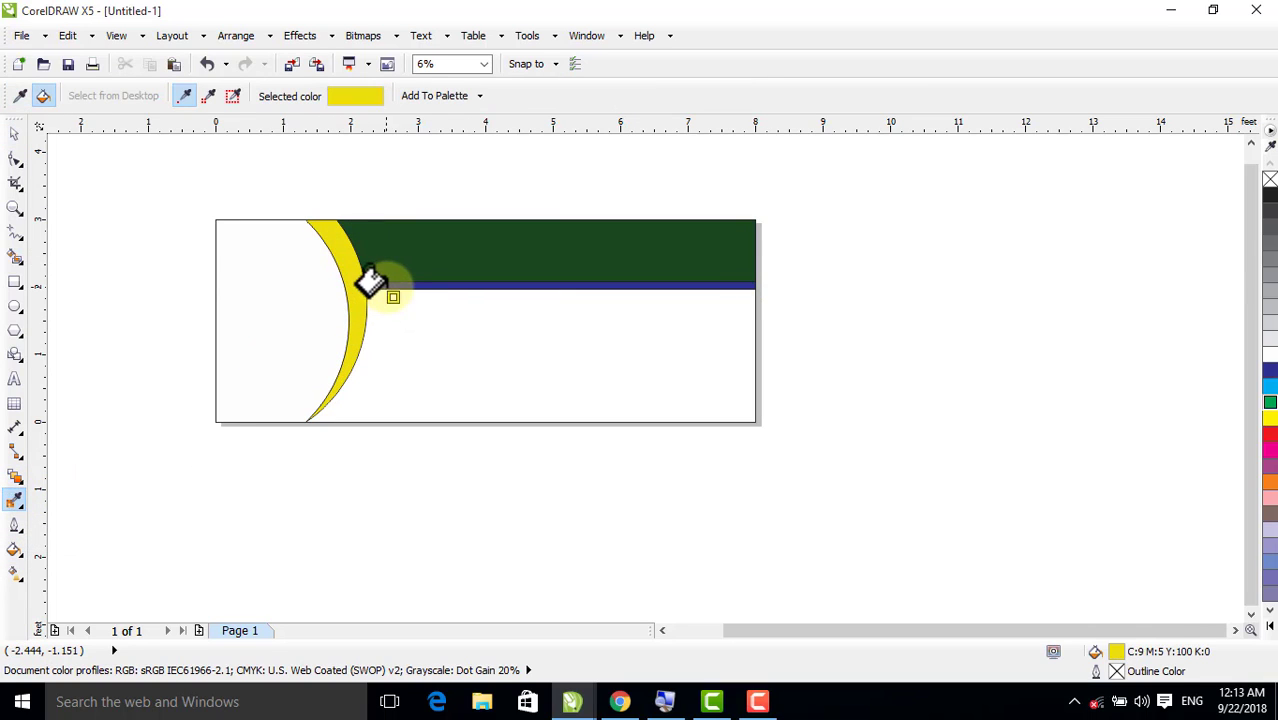
pyautogui.click(395, 285)
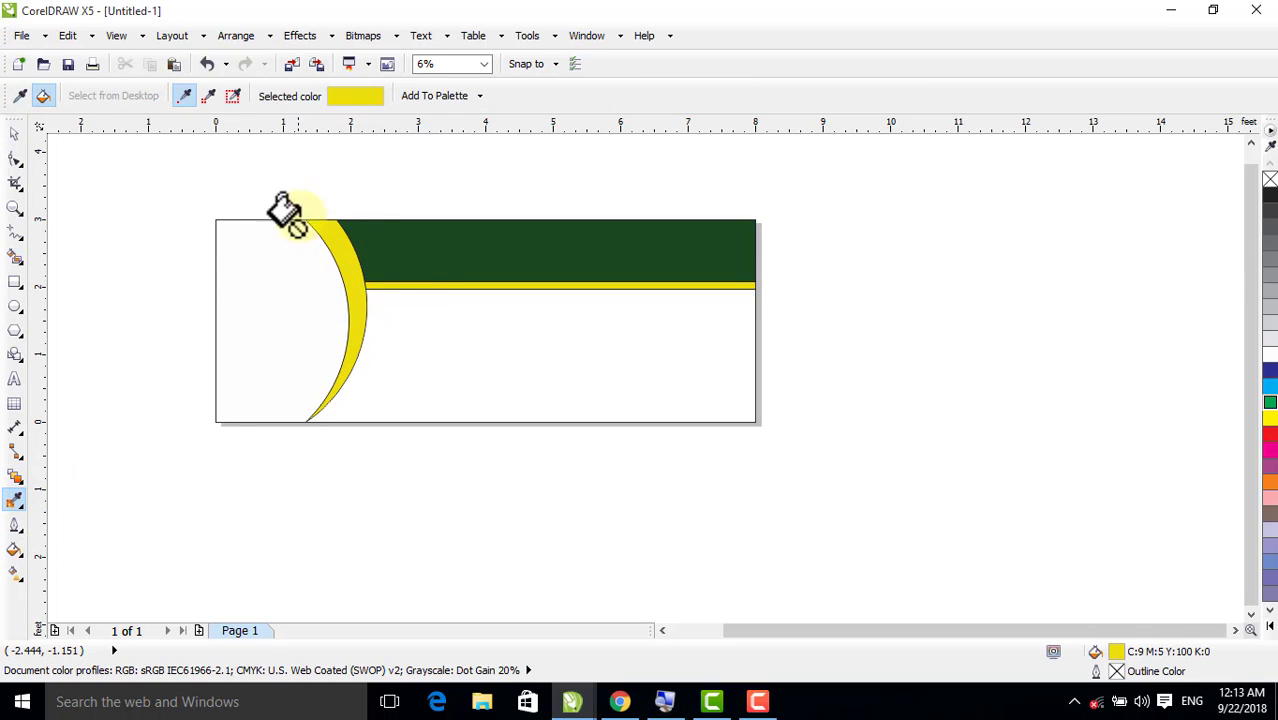
pyautogui.click(15, 134)
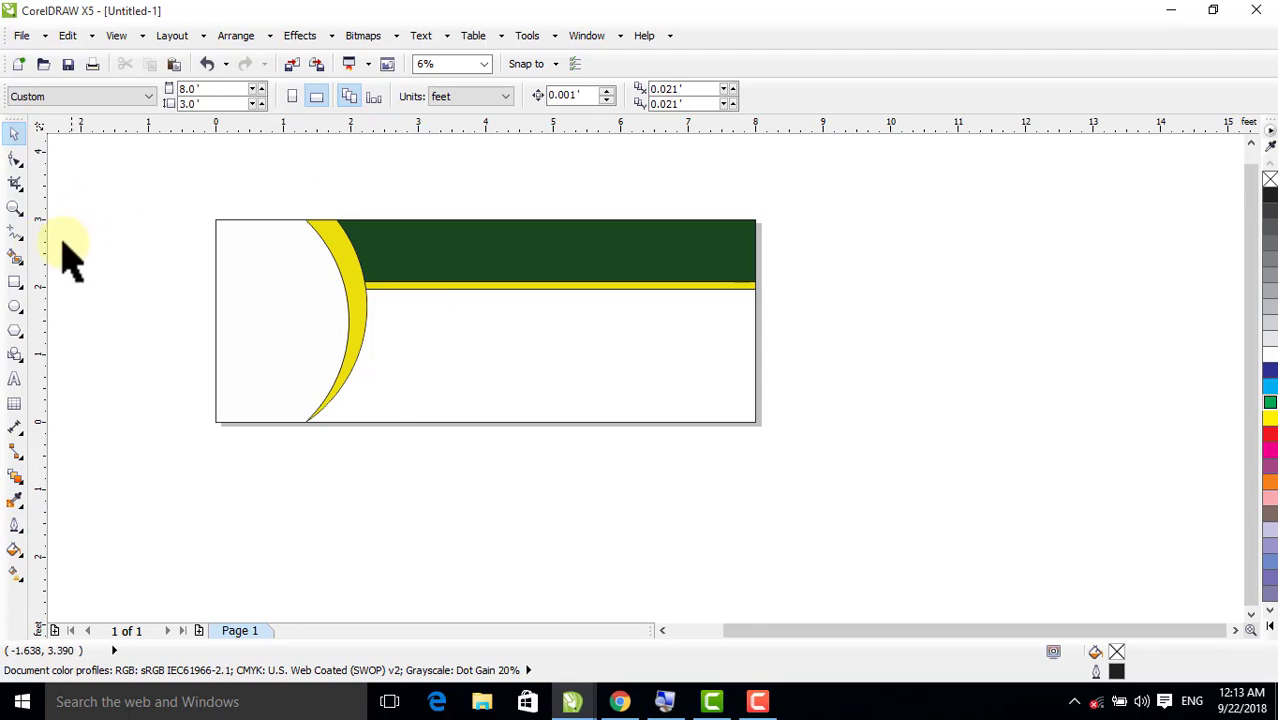
# Draw a slanted straight line about 0.84 feet wide and 1.46 feet high from the crescent down past the page's bottom edge
pyautogui.click(15, 233)
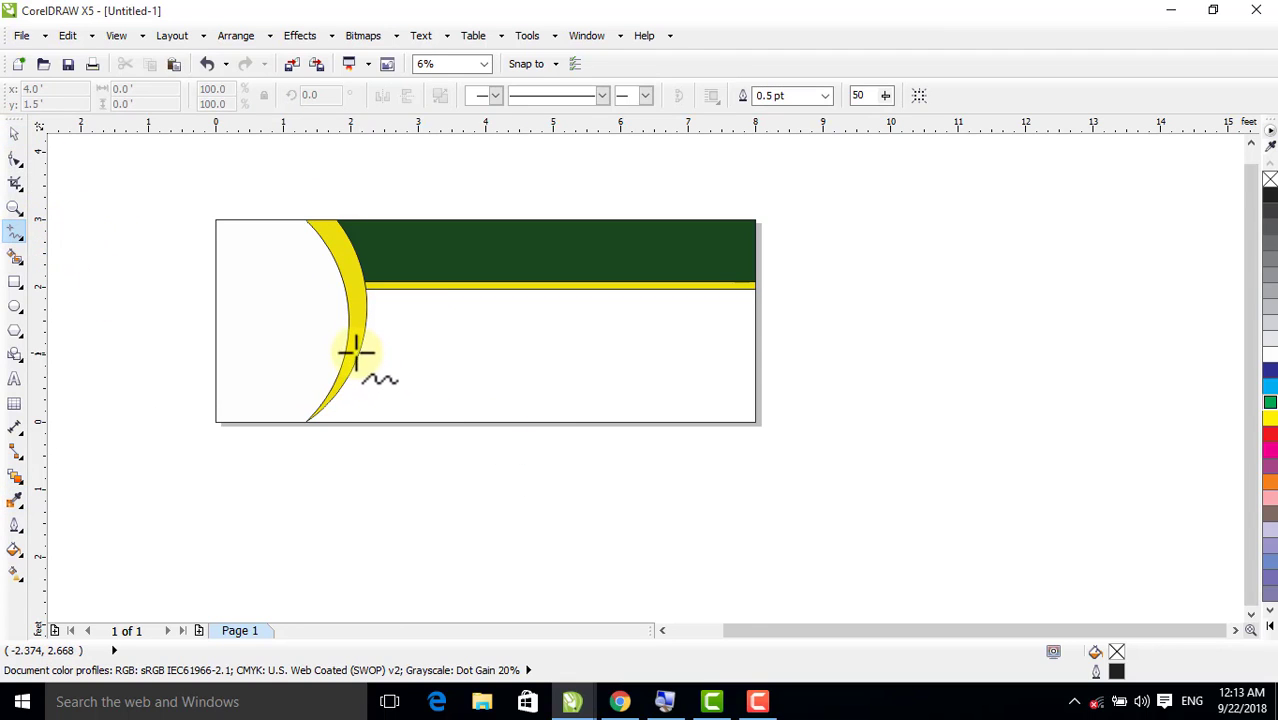
pyautogui.click(350, 349)
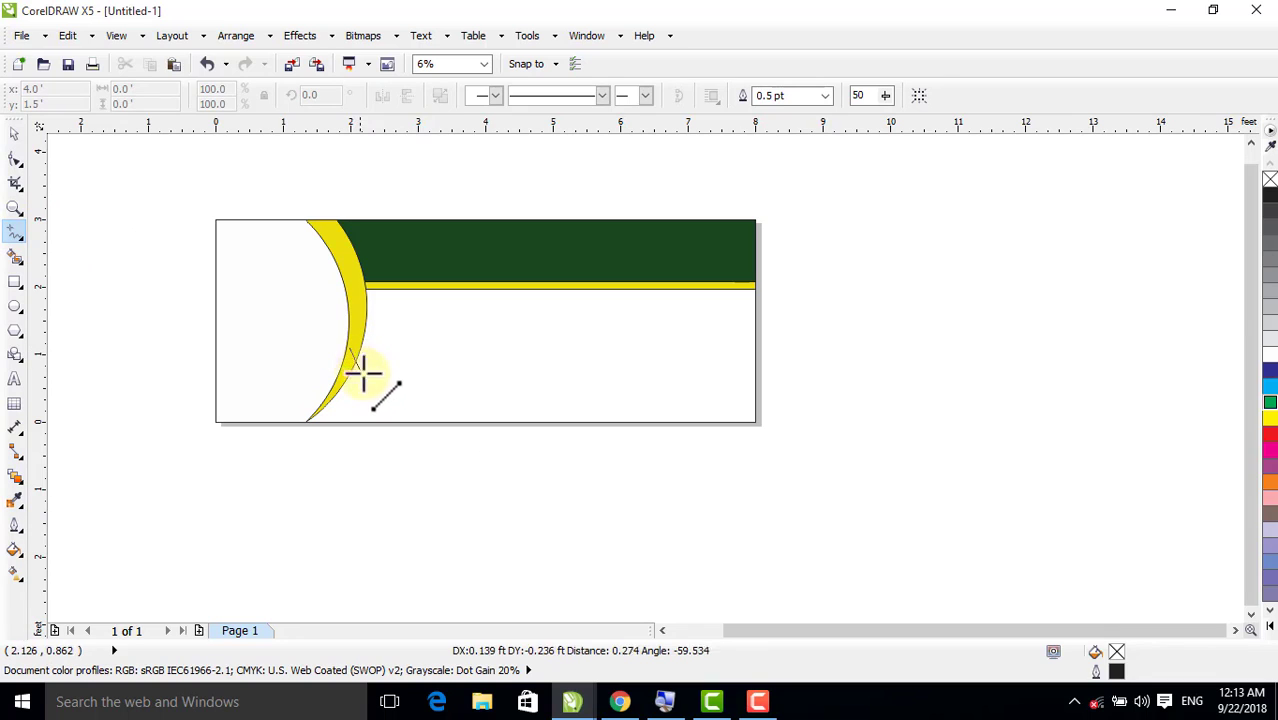
pyautogui.click(408, 446)
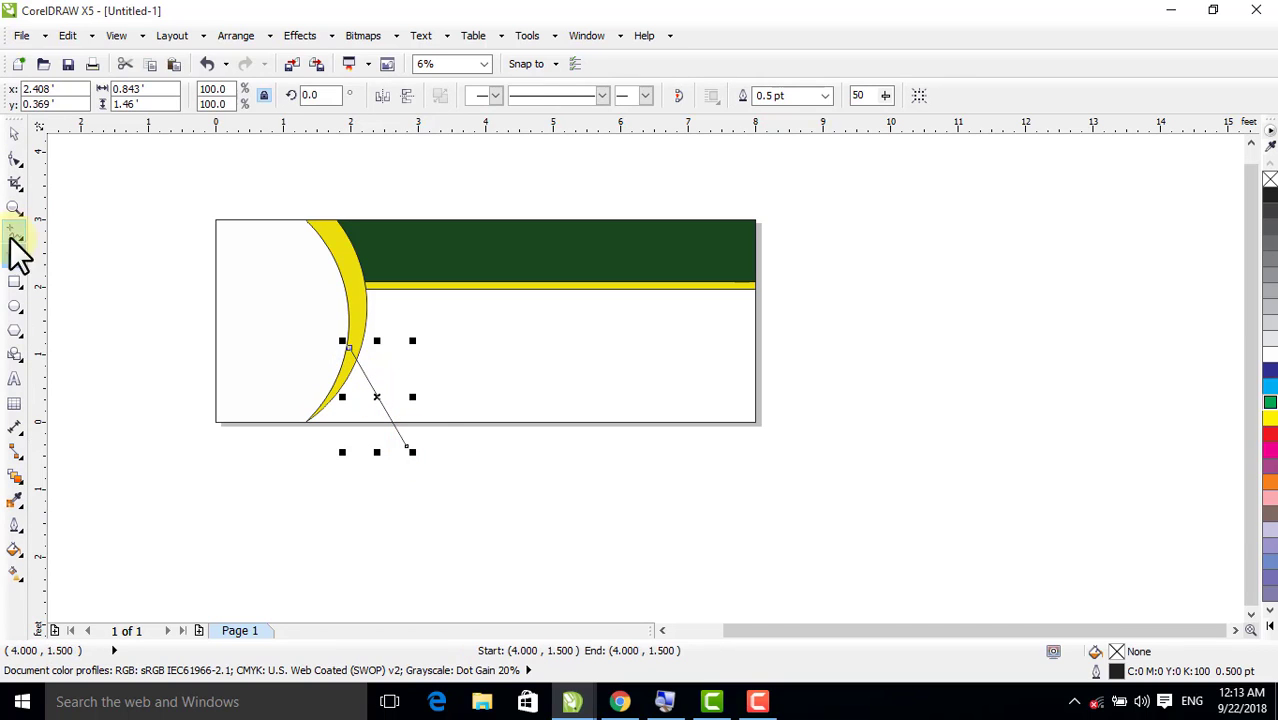
pyautogui.click(14, 133)
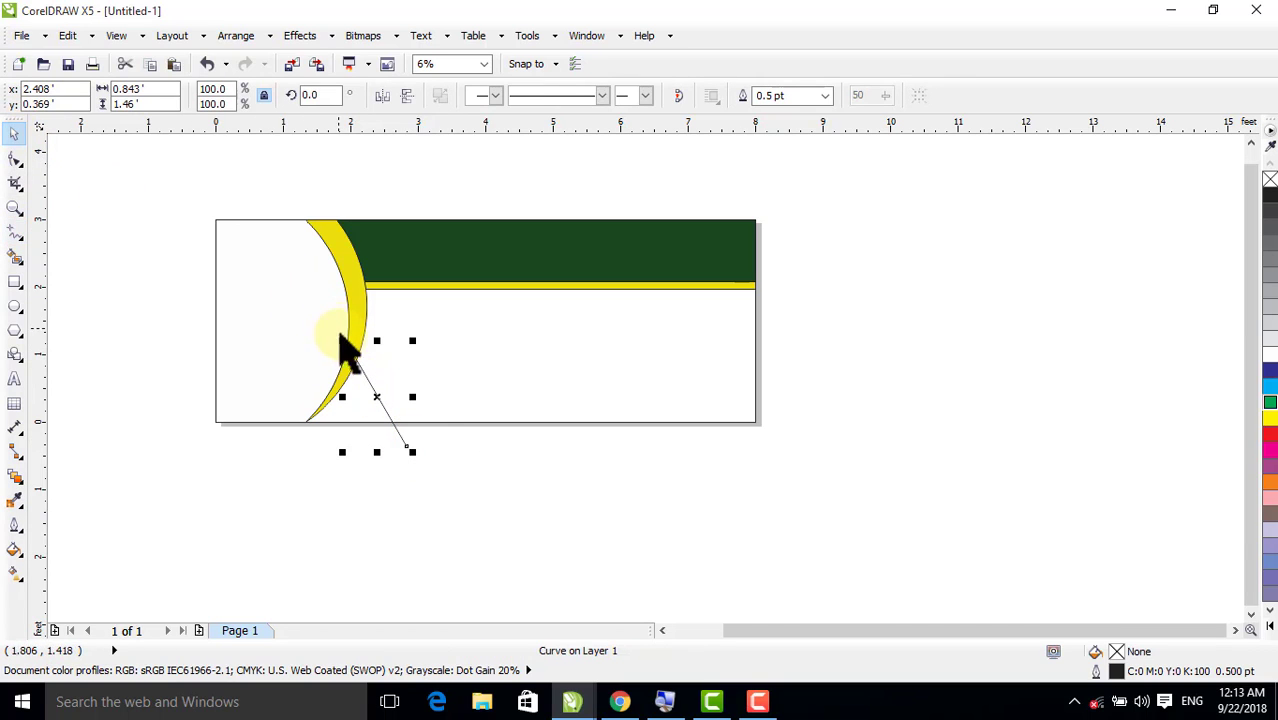
# Scale the slanted line to about 123% from its lower end and rotate it about 5.2 degrees counterclockwise
pyautogui.moveTo(342, 340); pyautogui.dragTo(331, 311)
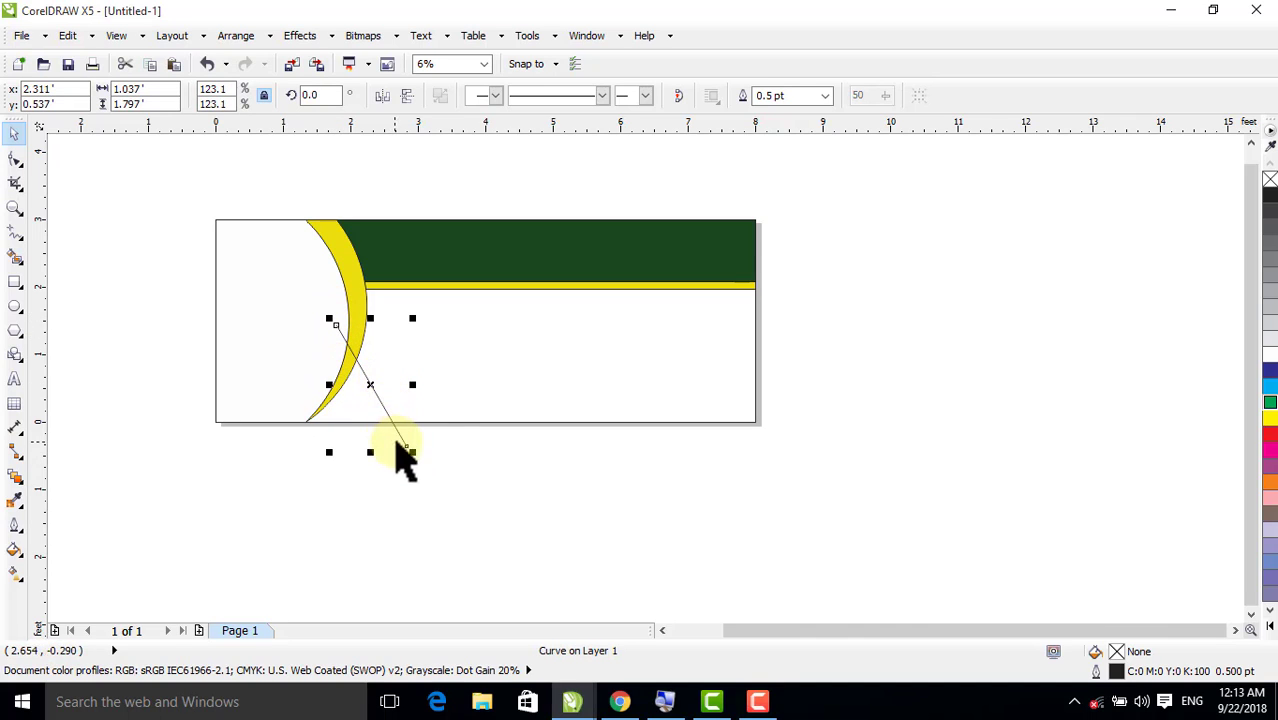
pyautogui.click(375, 384)
pyautogui.moveTo(411, 321); pyautogui.dragTo(408, 317)
pyautogui.click(410, 428)
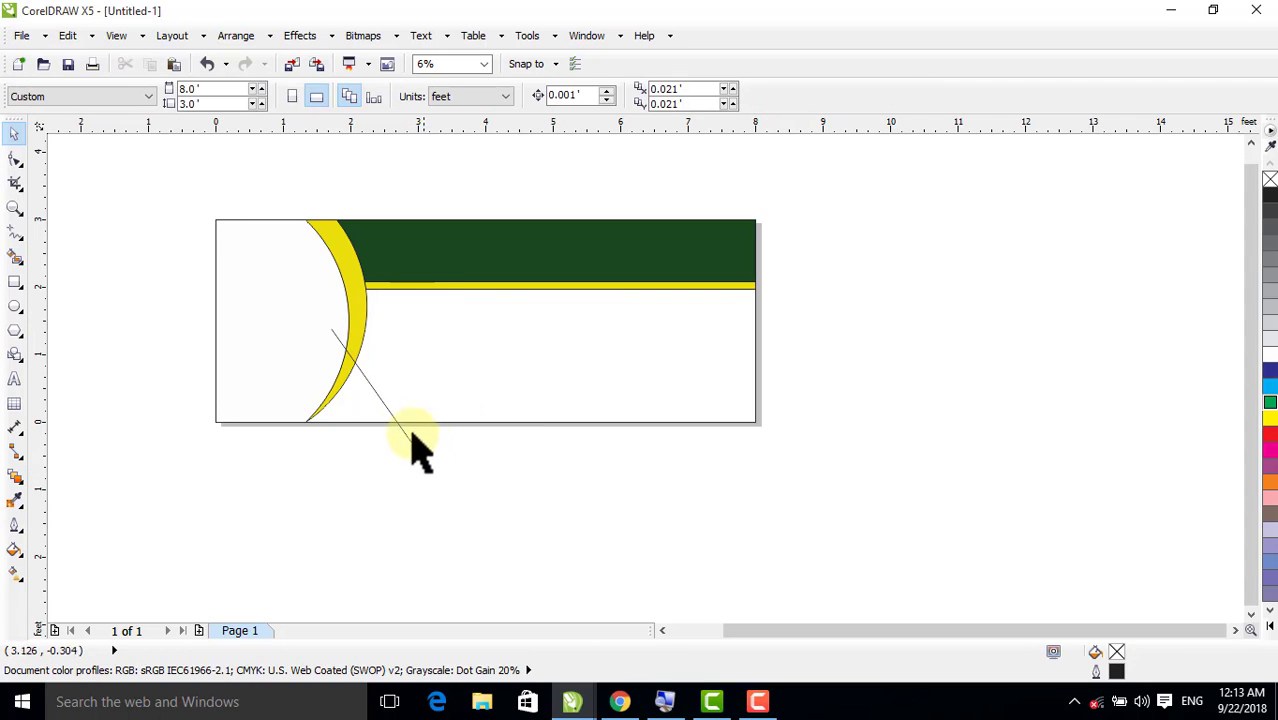
pyautogui.click(405, 437)
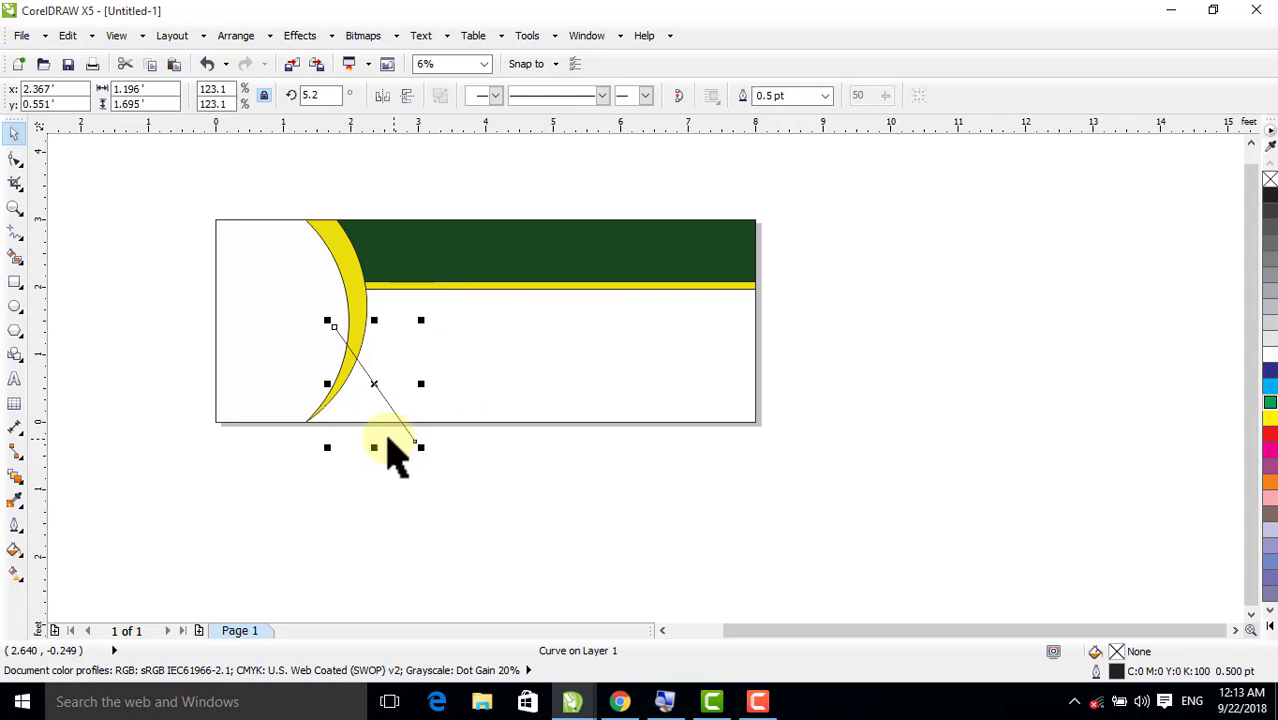
# Convert the slanted line to a curve and bend its middle down and to the left
pyautogui.click(15, 158)
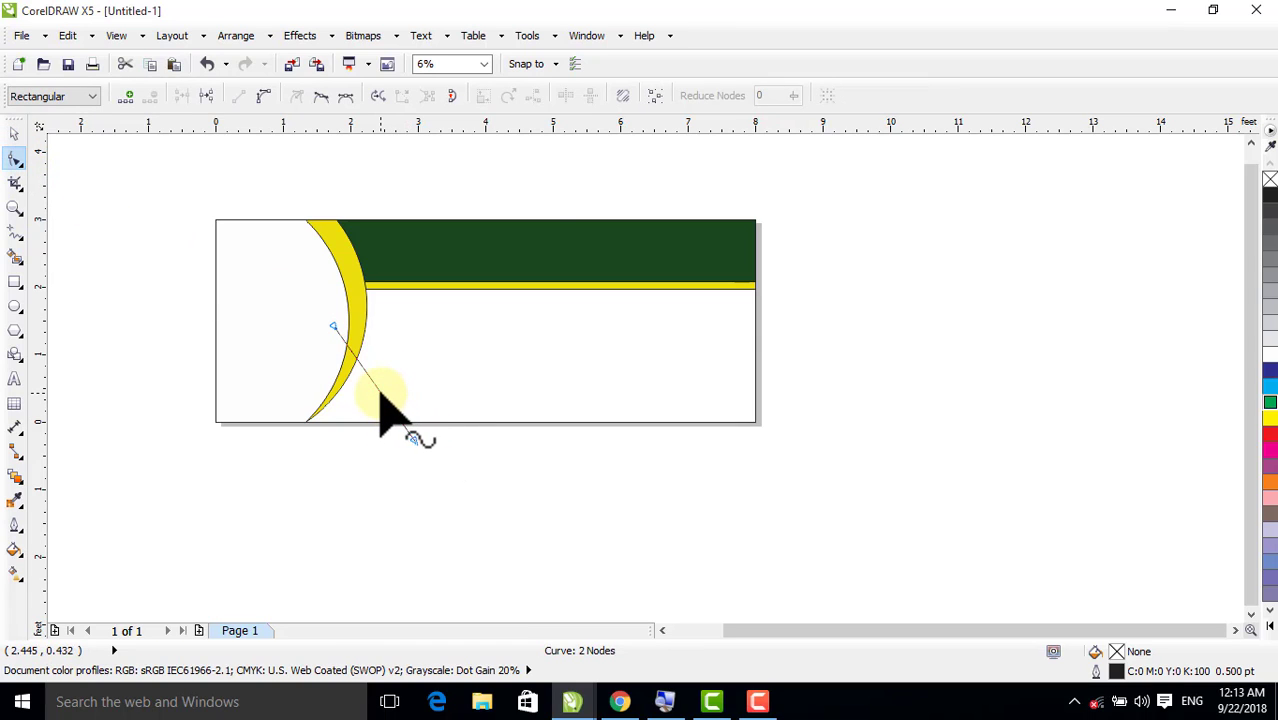
pyautogui.rightClick(379, 392)
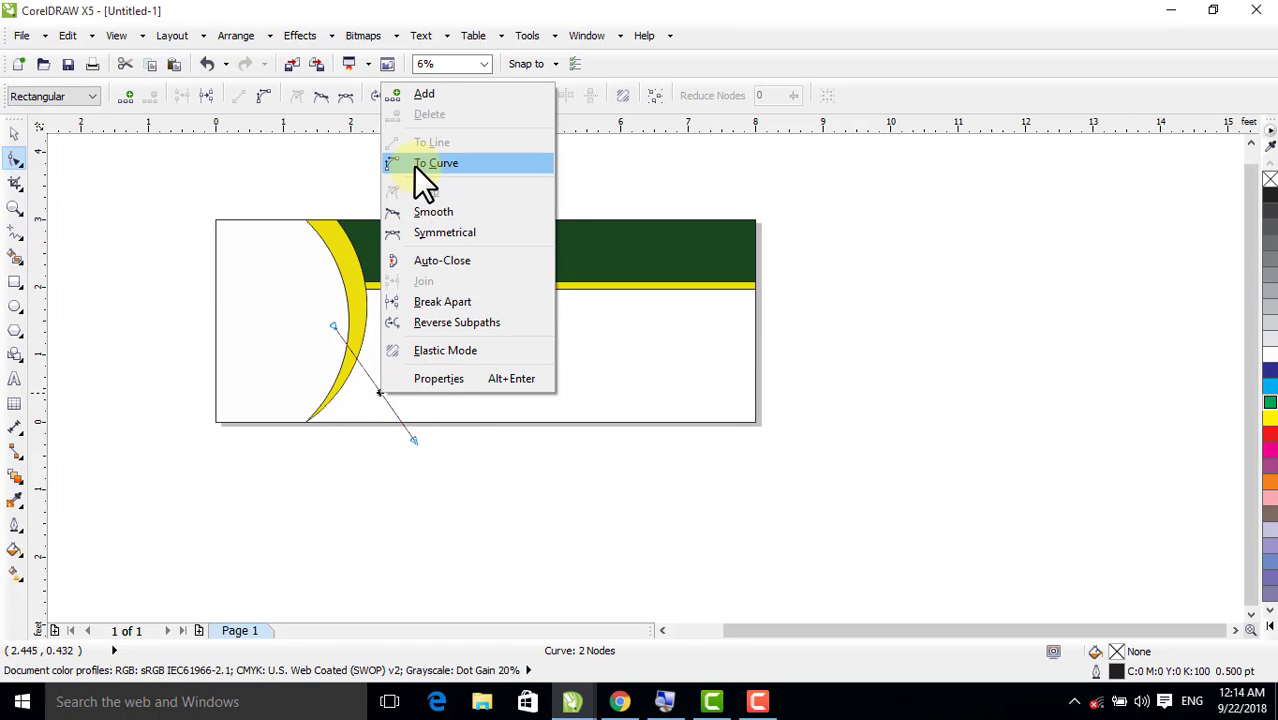
pyautogui.click(363, 490)
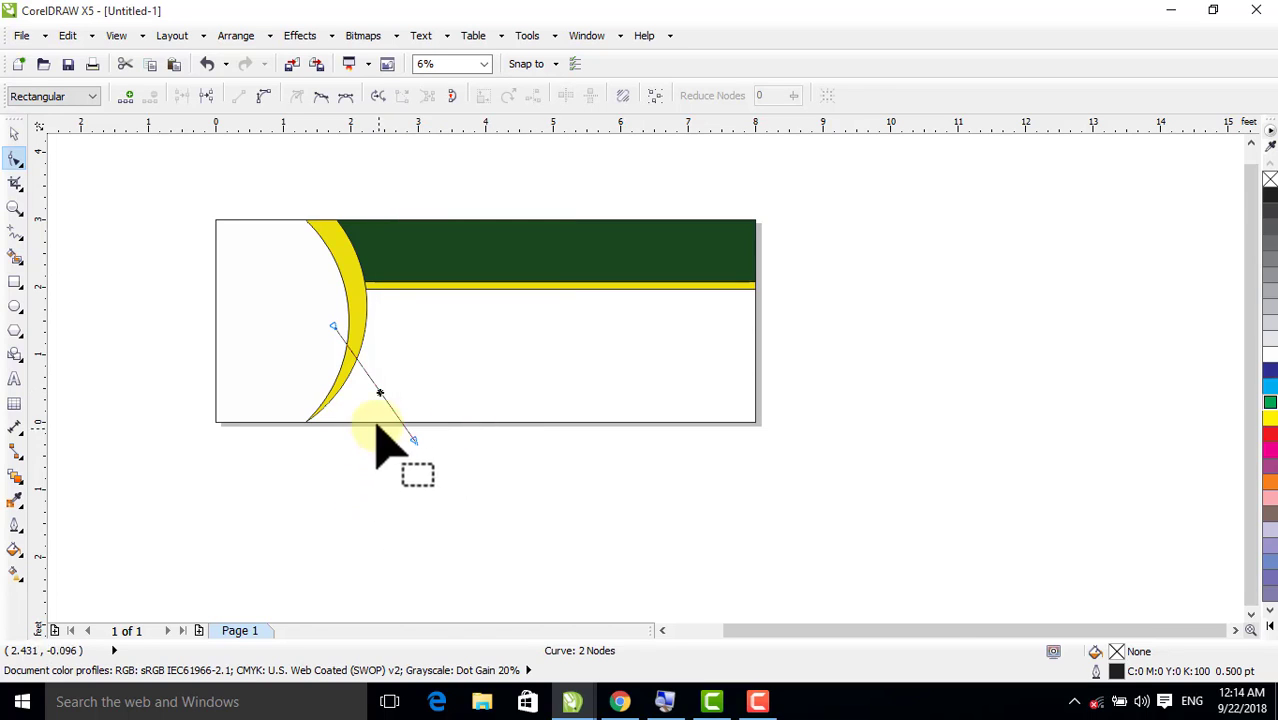
pyautogui.click(261, 97)
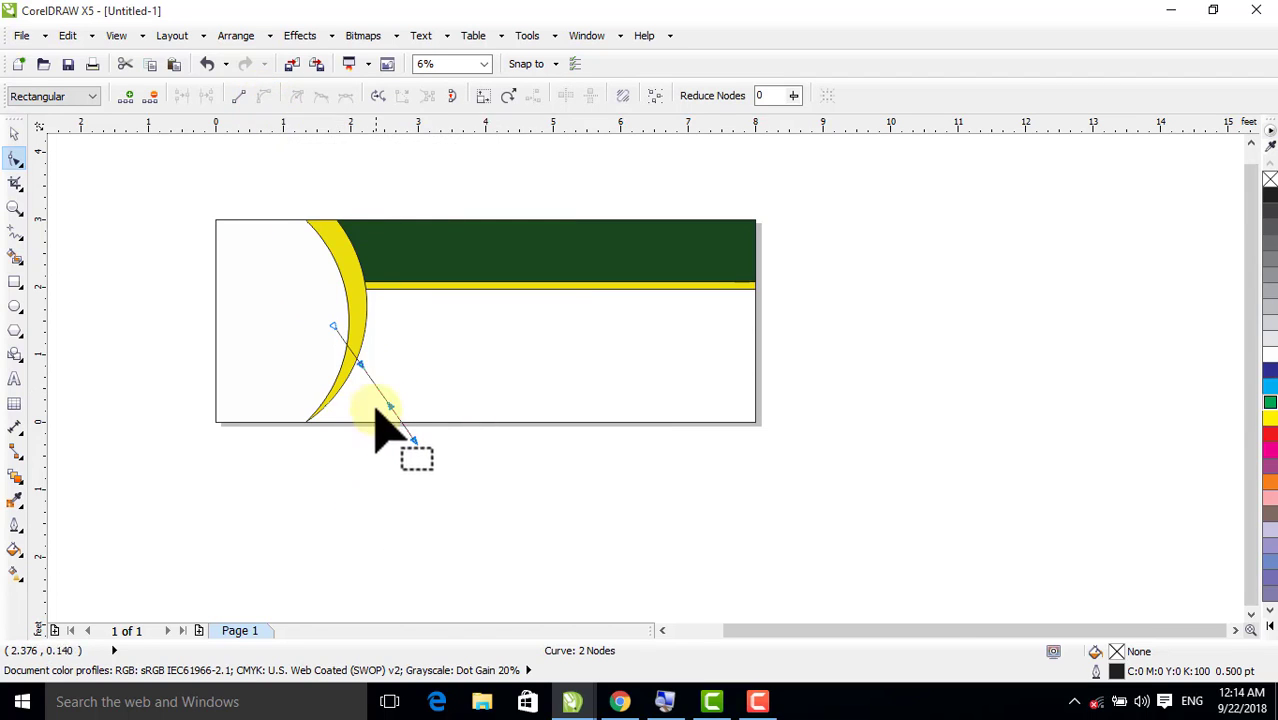
pyautogui.moveTo(360, 363); pyautogui.dragTo(369, 400)
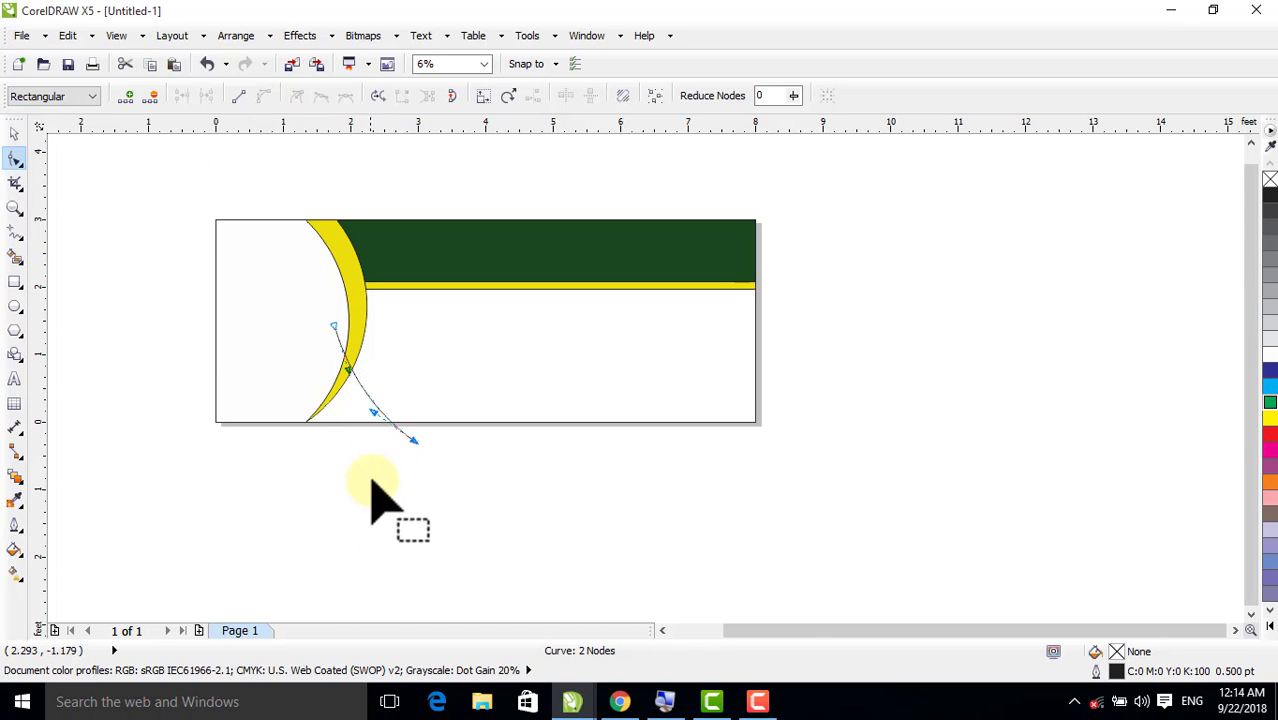
# Rotate a copy of the curved line to about 356.1 degrees around the point where it crosses the page's bottom edge
pyautogui.click(14, 133)
pyautogui.click(354, 434)
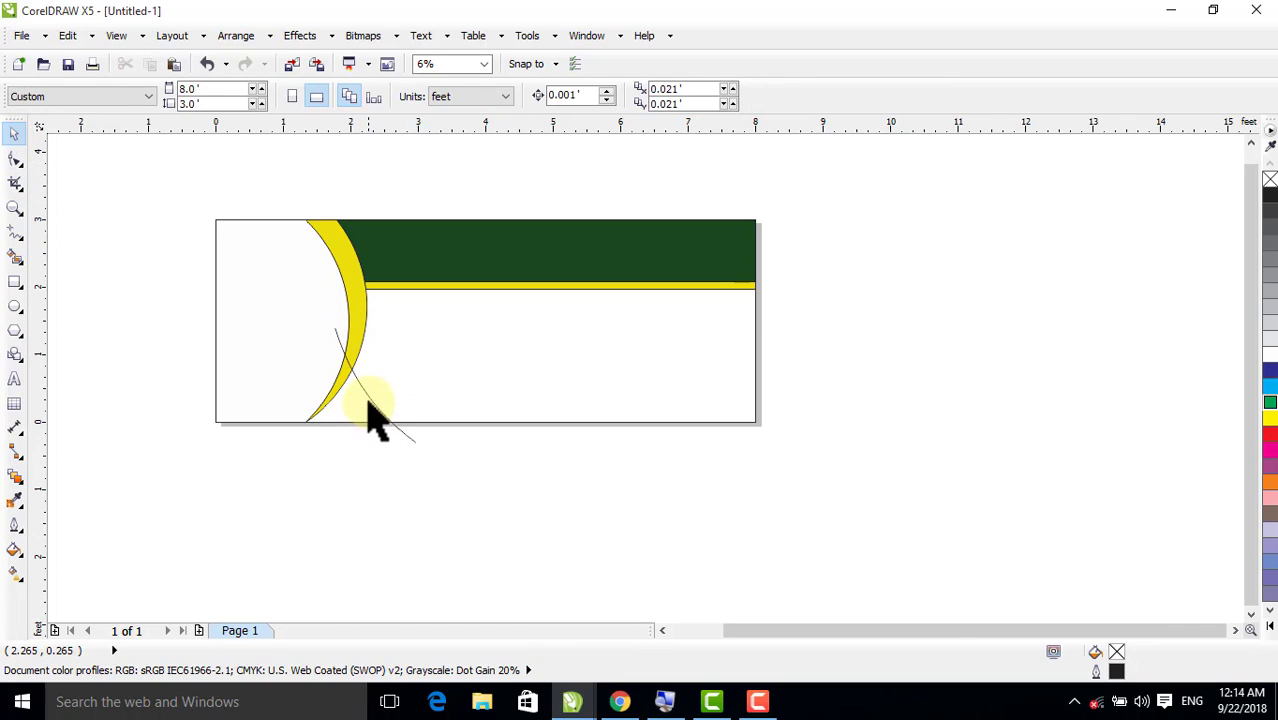
pyautogui.click(376, 412)
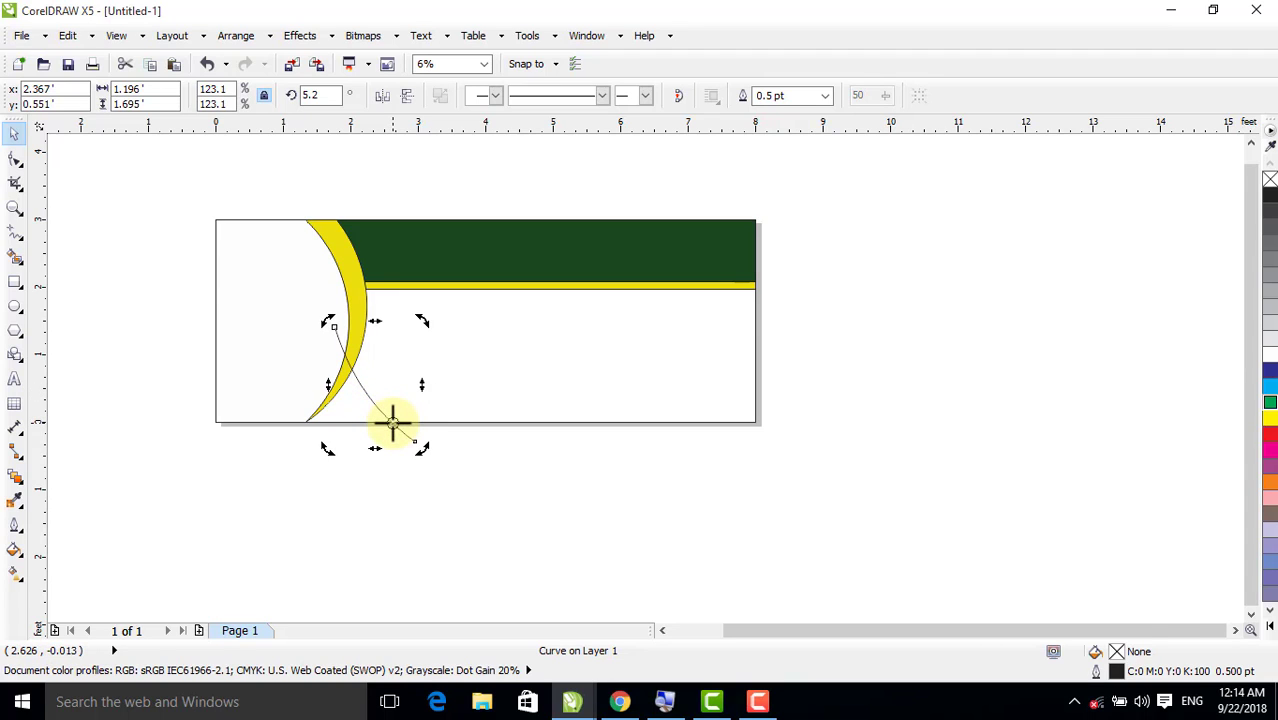
pyautogui.moveTo(332, 322); pyautogui.dragTo(340, 314)
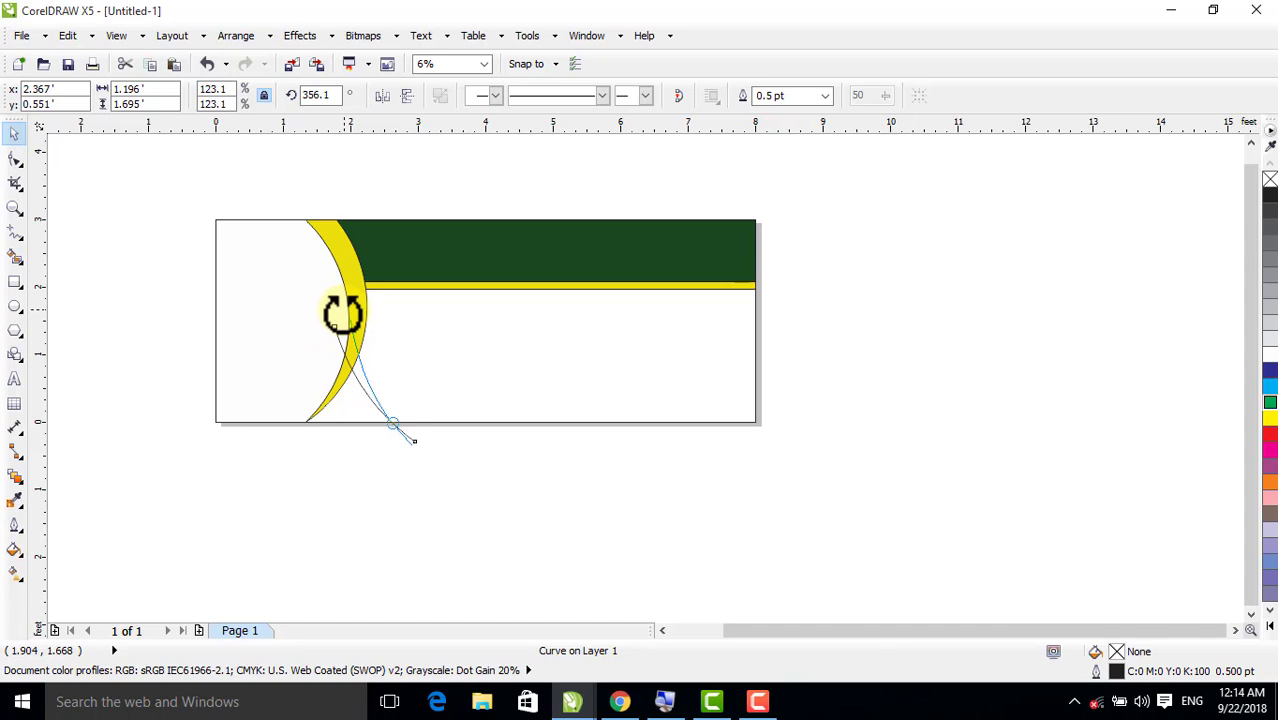
pyautogui.moveTo(342, 313); pyautogui.dragTo(343, 314)
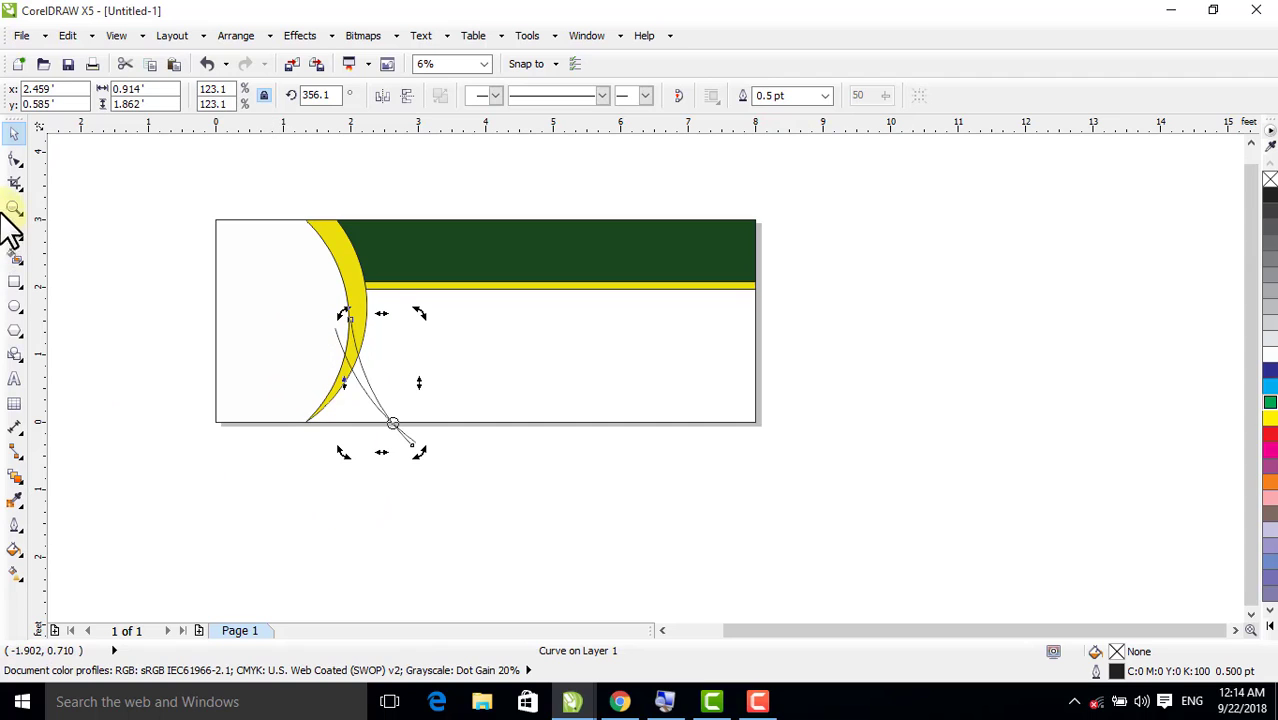
# Smart Fill the sliver between the two curved lines and the triangular area between it and the crescent with blue
pyautogui.press('F4')
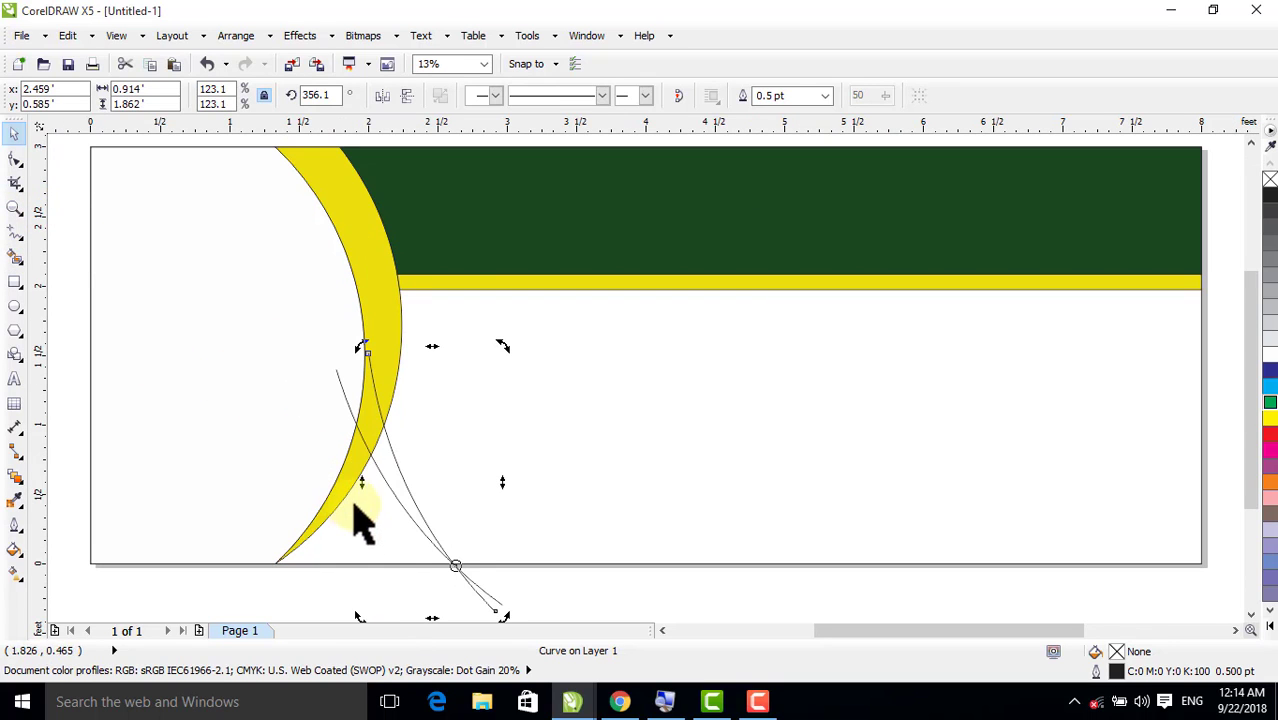
pyautogui.click(14, 256)
pyautogui.click(389, 462)
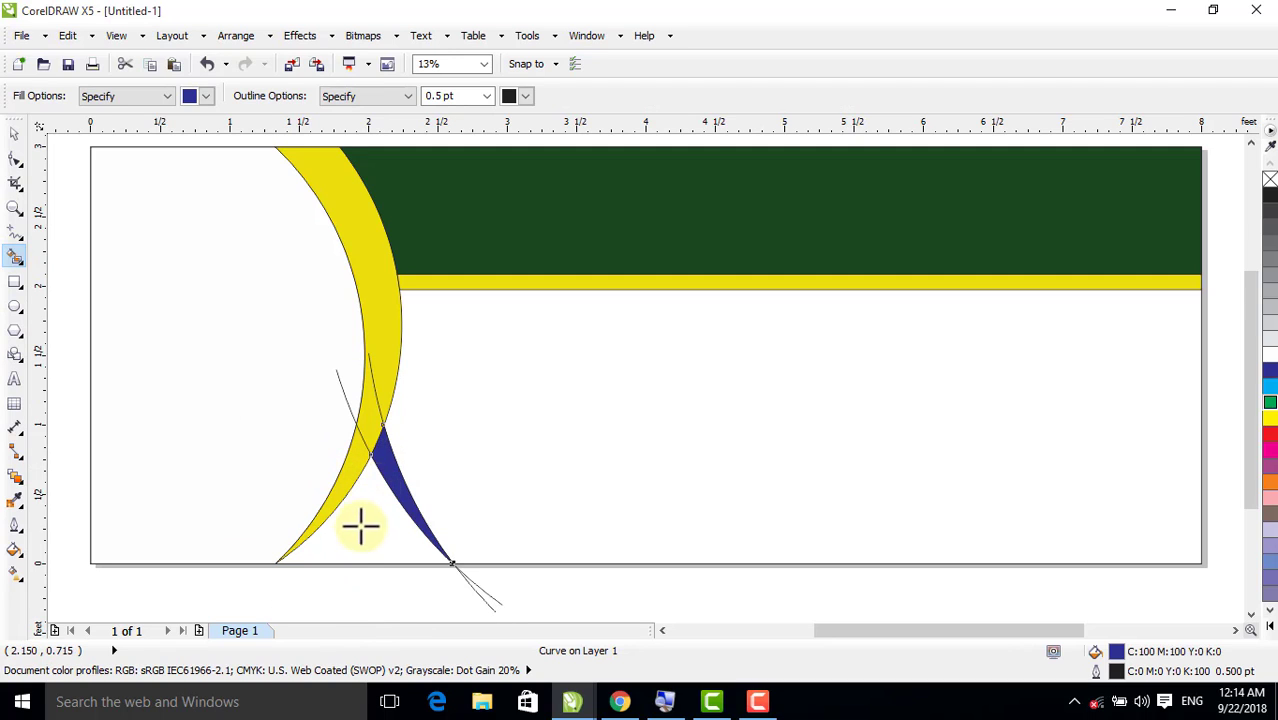
pyautogui.click(354, 540)
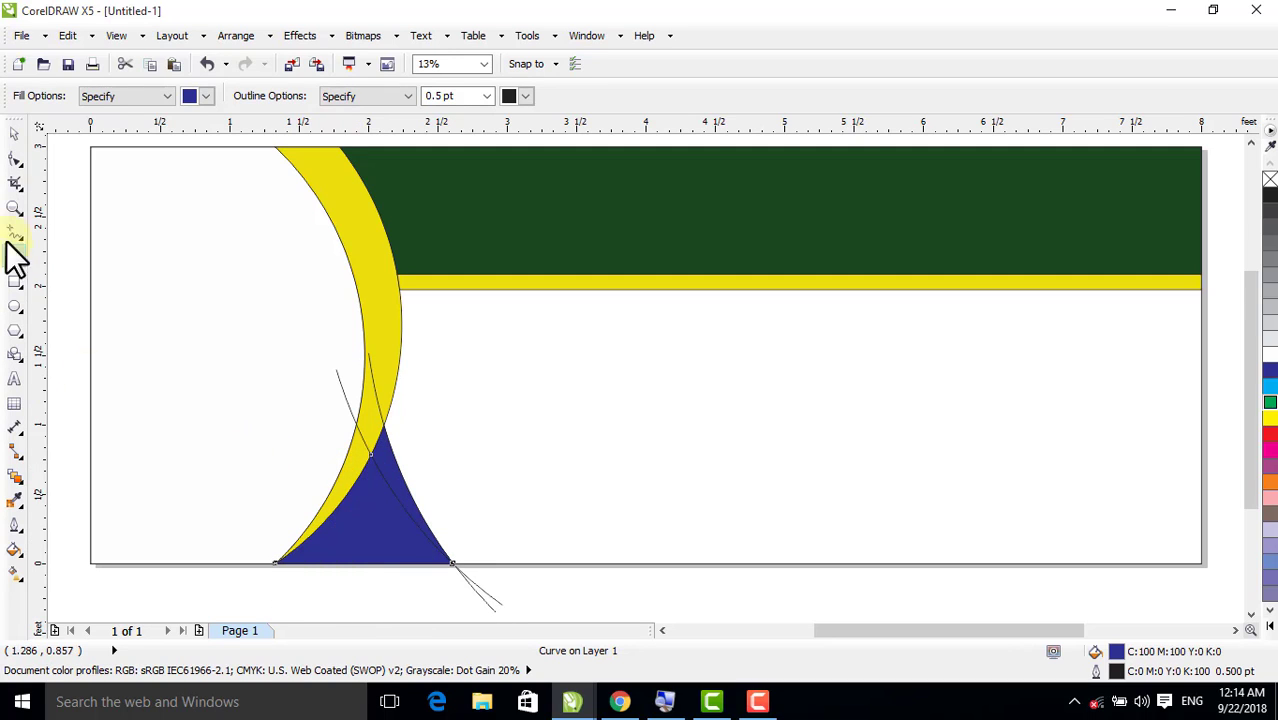
# Delete the two curved guide lines that run past the page's bottom edge
pyautogui.click(15, 133)
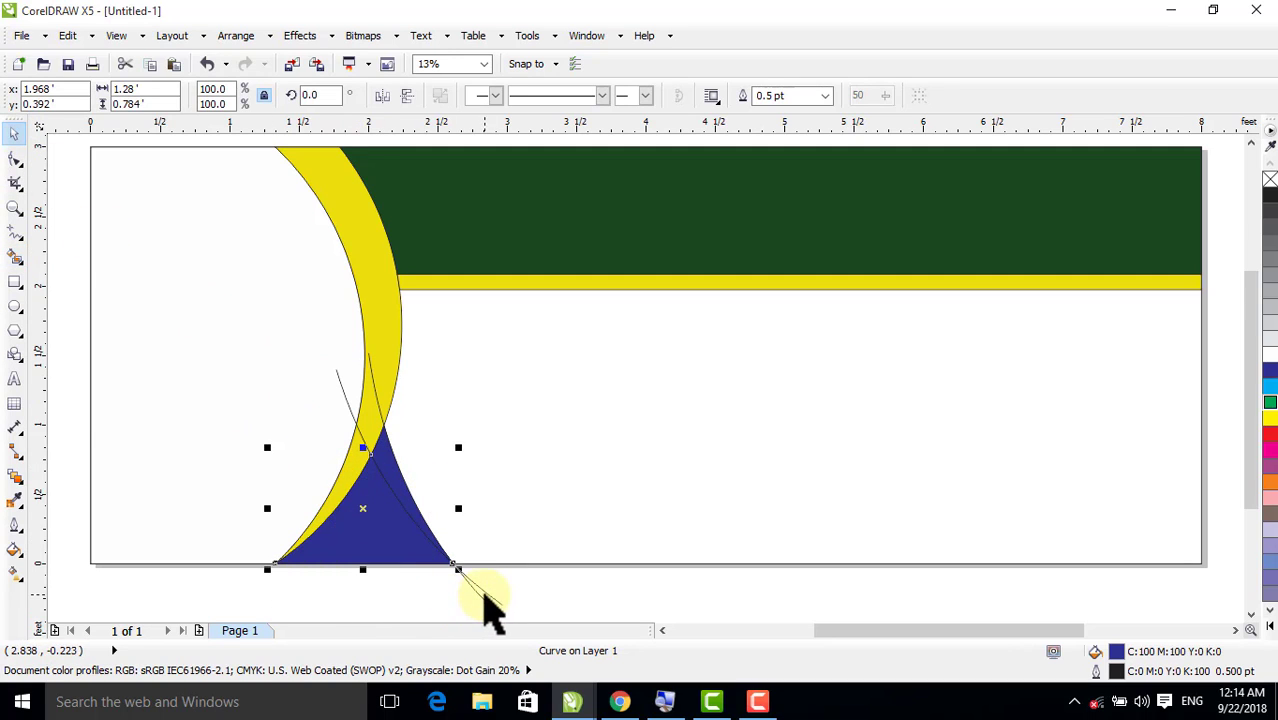
pyautogui.click(485, 615)
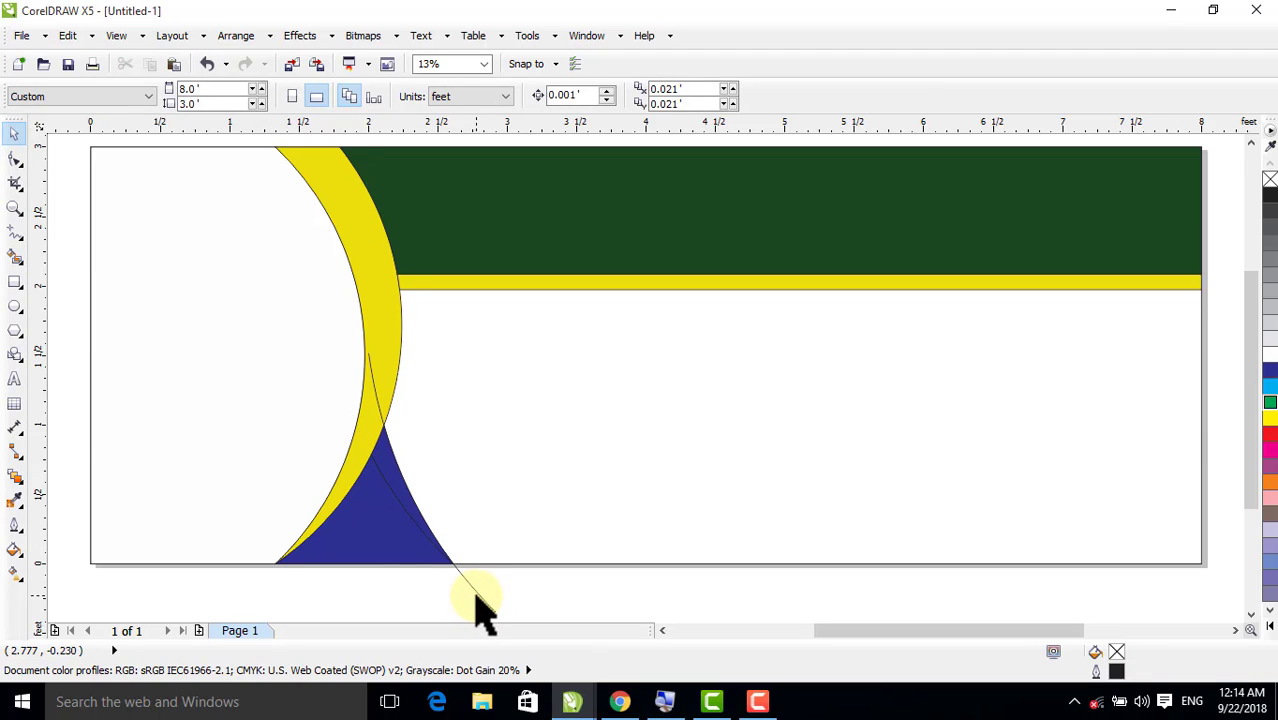
pyautogui.click(478, 600)
pyautogui.press('Delete')
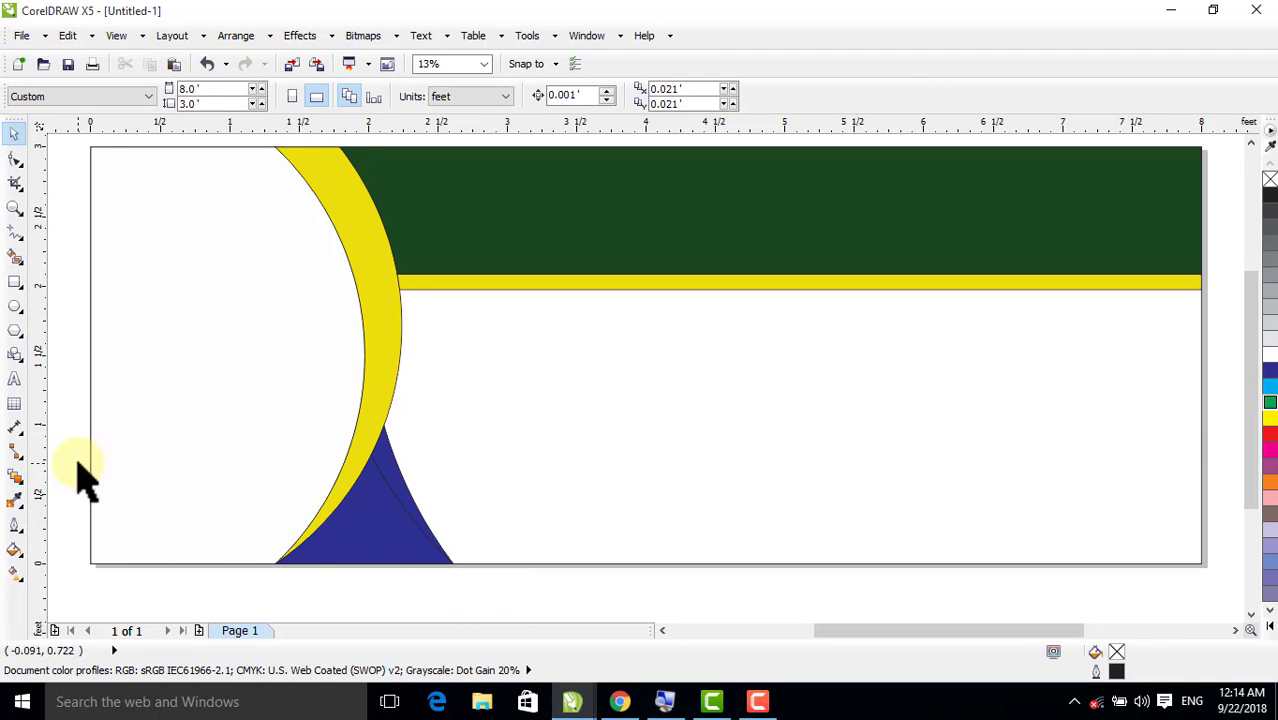
# With the Color Eyedropper, apply the upper band's green to the blue triangle and the crescent's yellow to the blue sliver
pyautogui.click(14, 499)
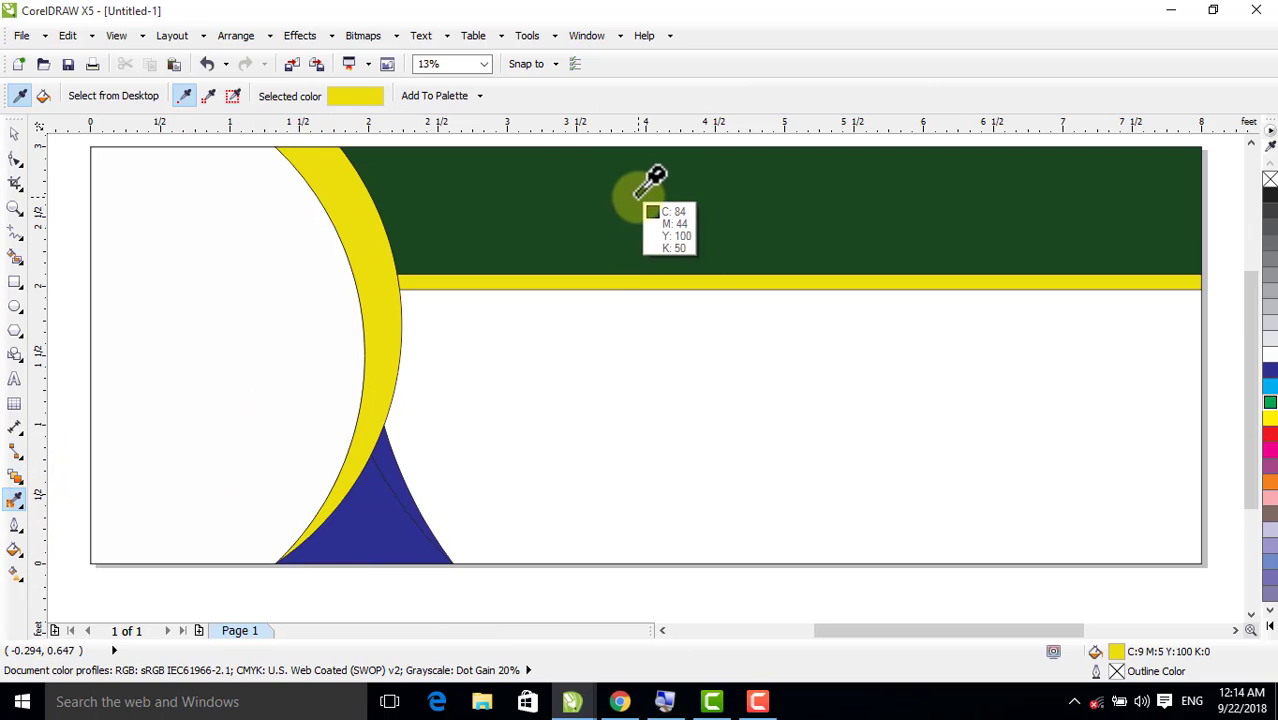
pyautogui.click(636, 198)
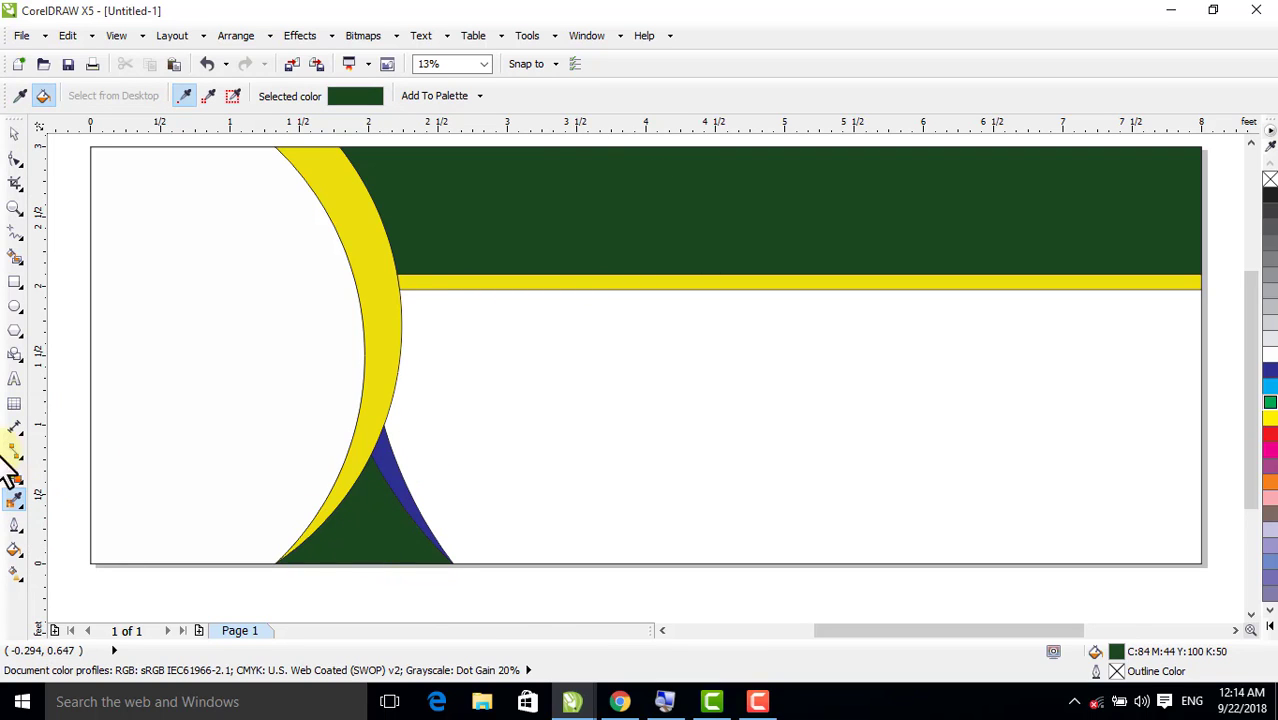
pyautogui.click(14, 499)
pyautogui.click(364, 222)
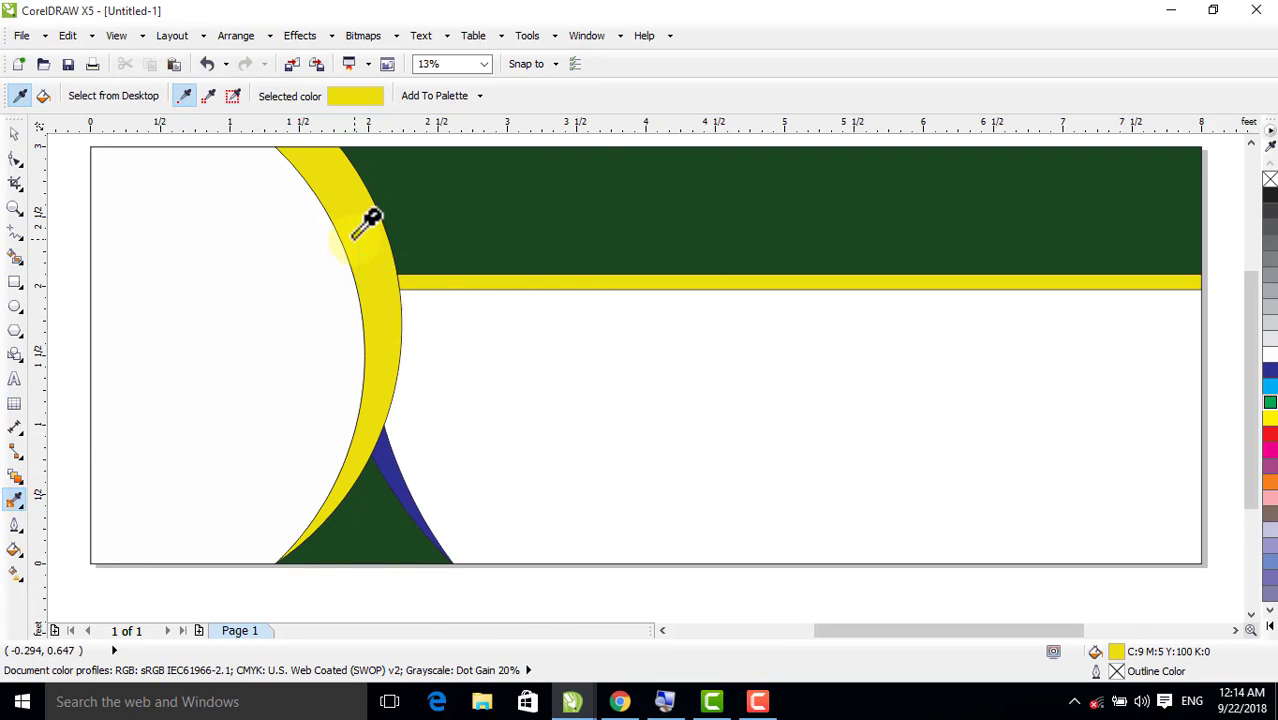
pyautogui.click(386, 468)
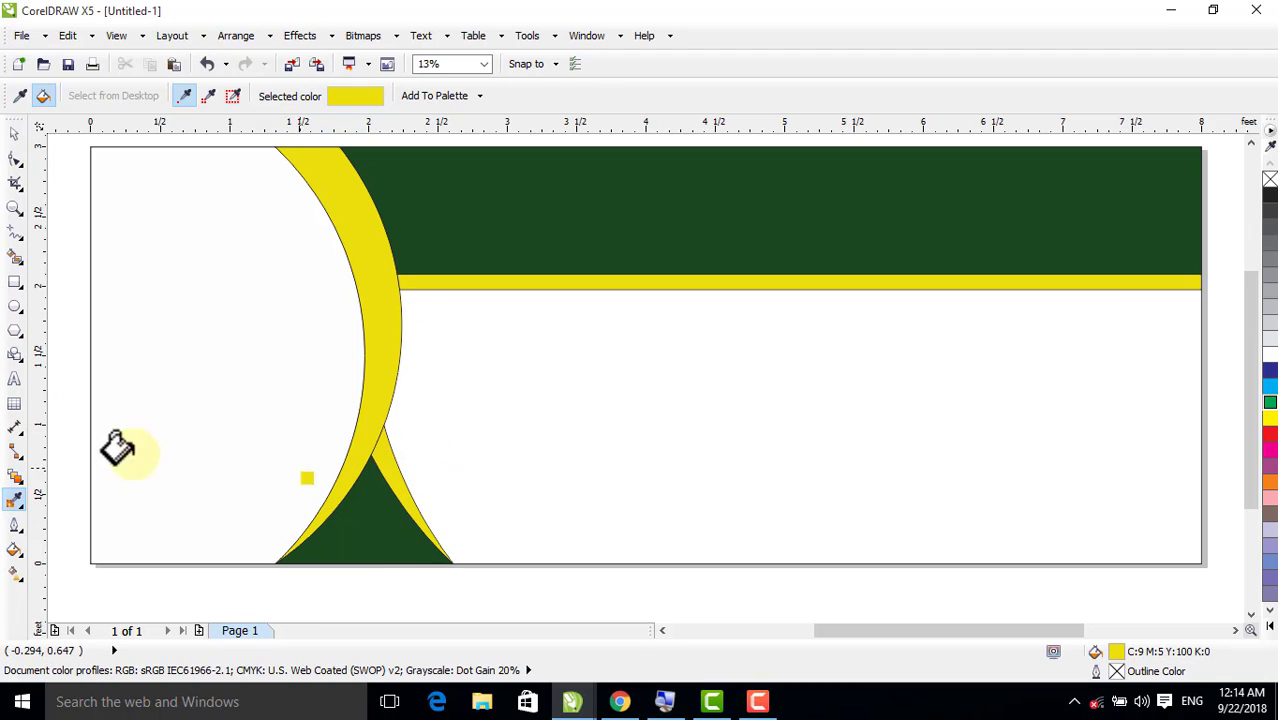
pyautogui.click(14, 133)
pyautogui.click(285, 410)
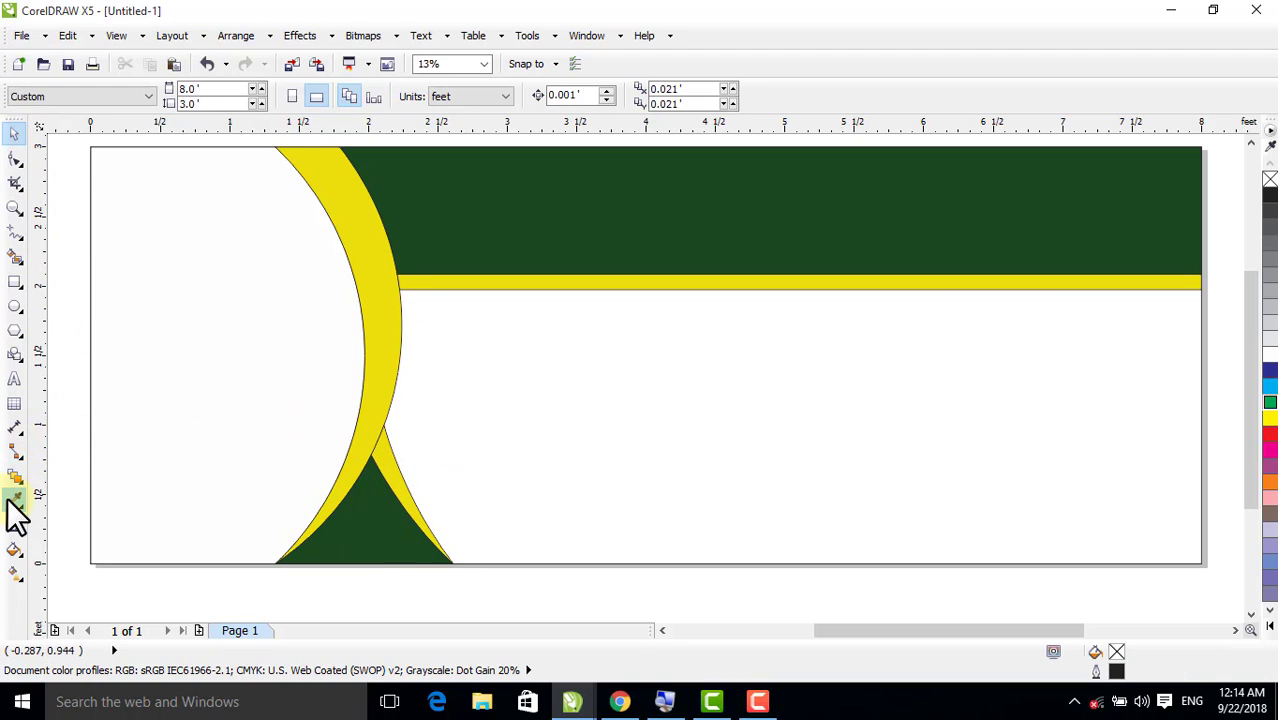
# Draw a horizontal line about 5.91 feet long from the yellow sliver to just past the page's right edge
pyautogui.click(15, 234)
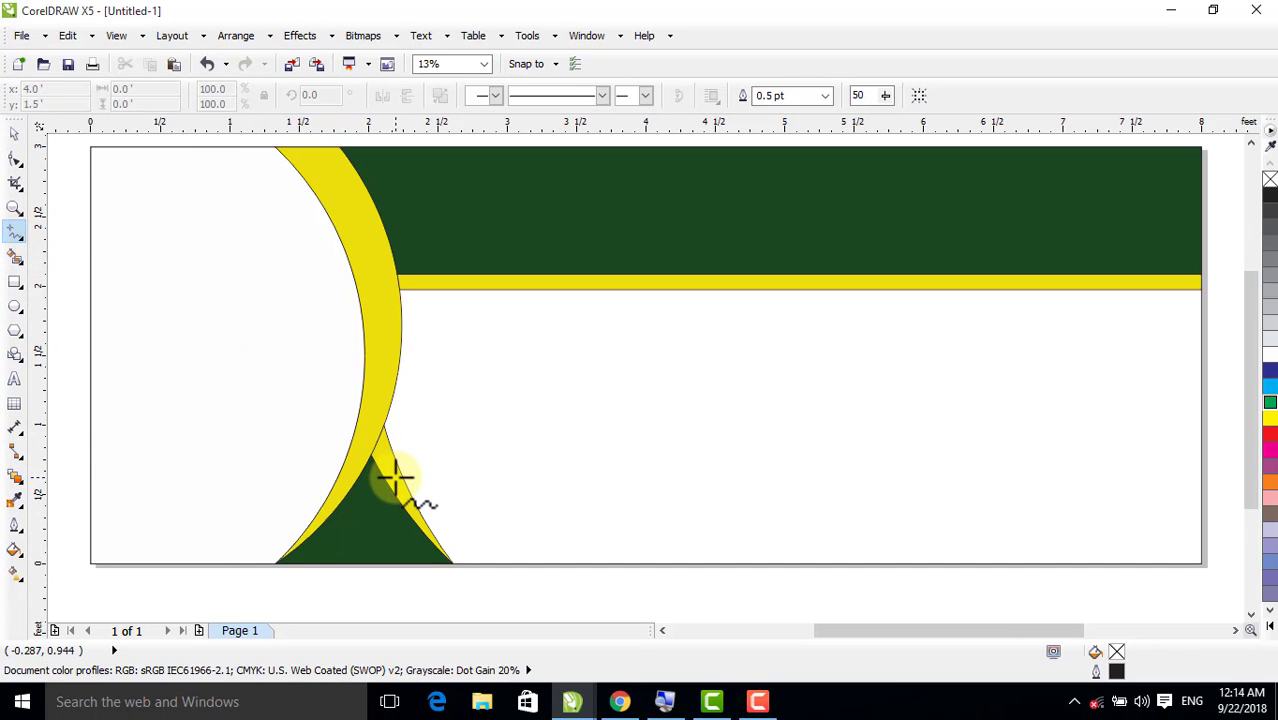
pyautogui.click(405, 476)
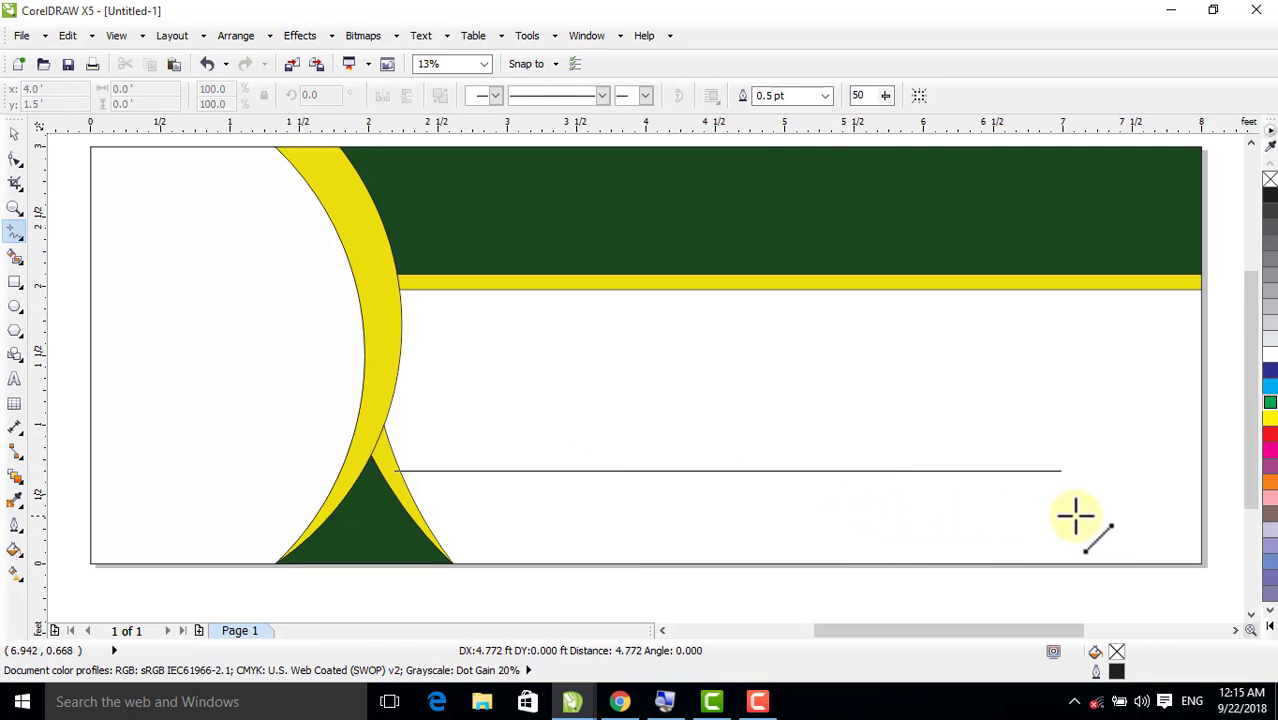
pyautogui.click(1215, 510)
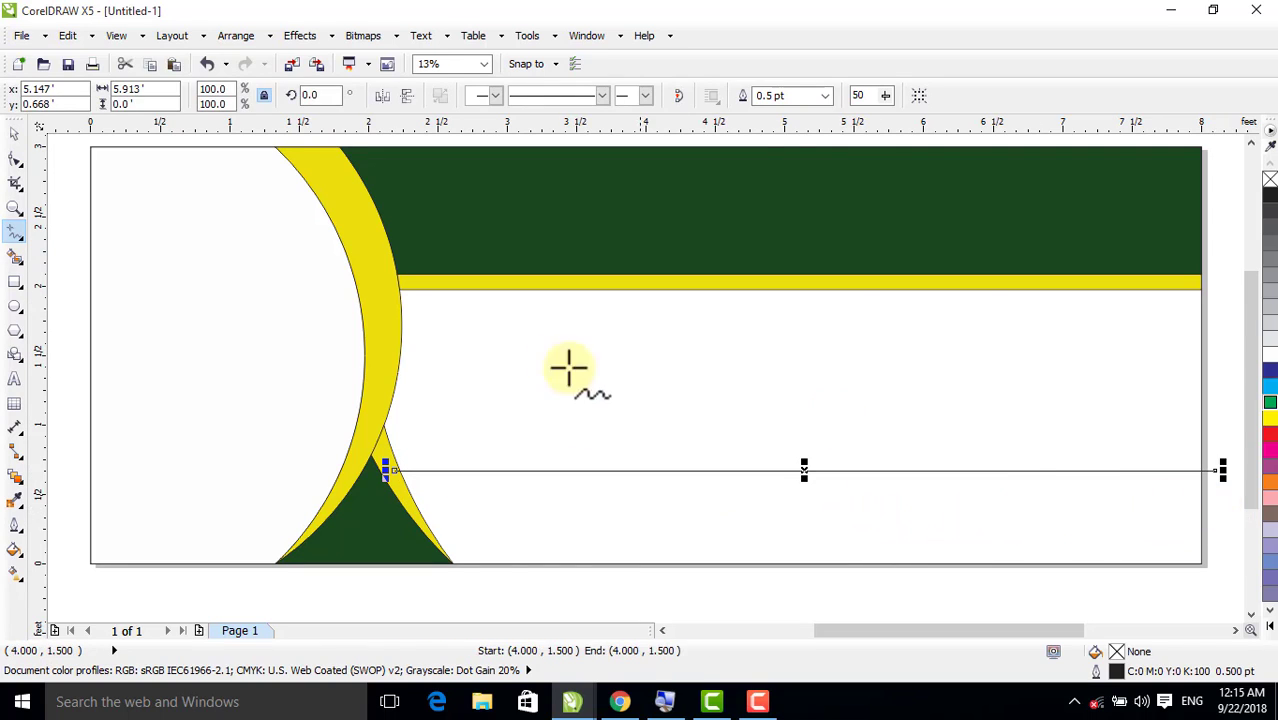
# Place the line and a copy at heights of about 0.51 and 0.82 feet, extending the upper one's left end into the crescent
pyautogui.click(13, 136)
pyautogui.moveTo(805, 475)
pyautogui.mouseDown()
pyautogui.moveTo(803, 497)
pyautogui.moveTo(798, 452)
pyautogui.mouseUp()
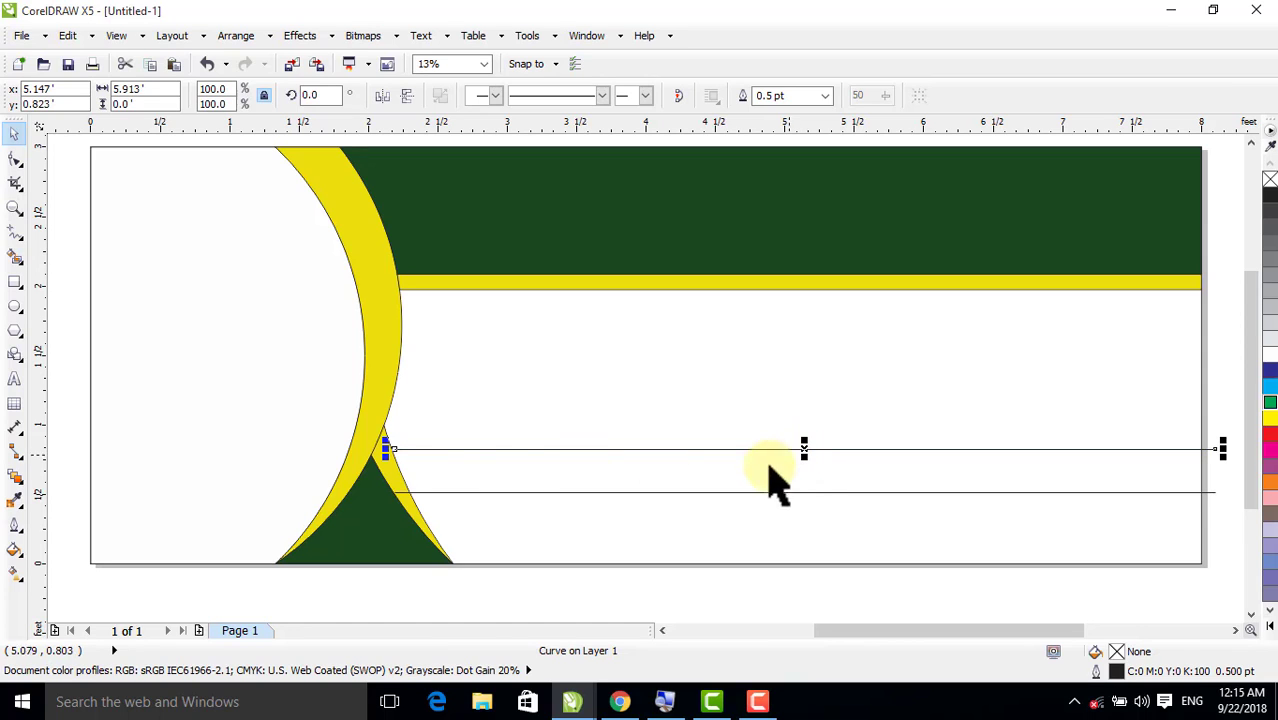
pyautogui.moveTo(398, 449); pyautogui.dragTo(359, 450)
# Smart Fill the bottom band and the strip between the two horizontal lines with blue
pyautogui.click(14, 255)
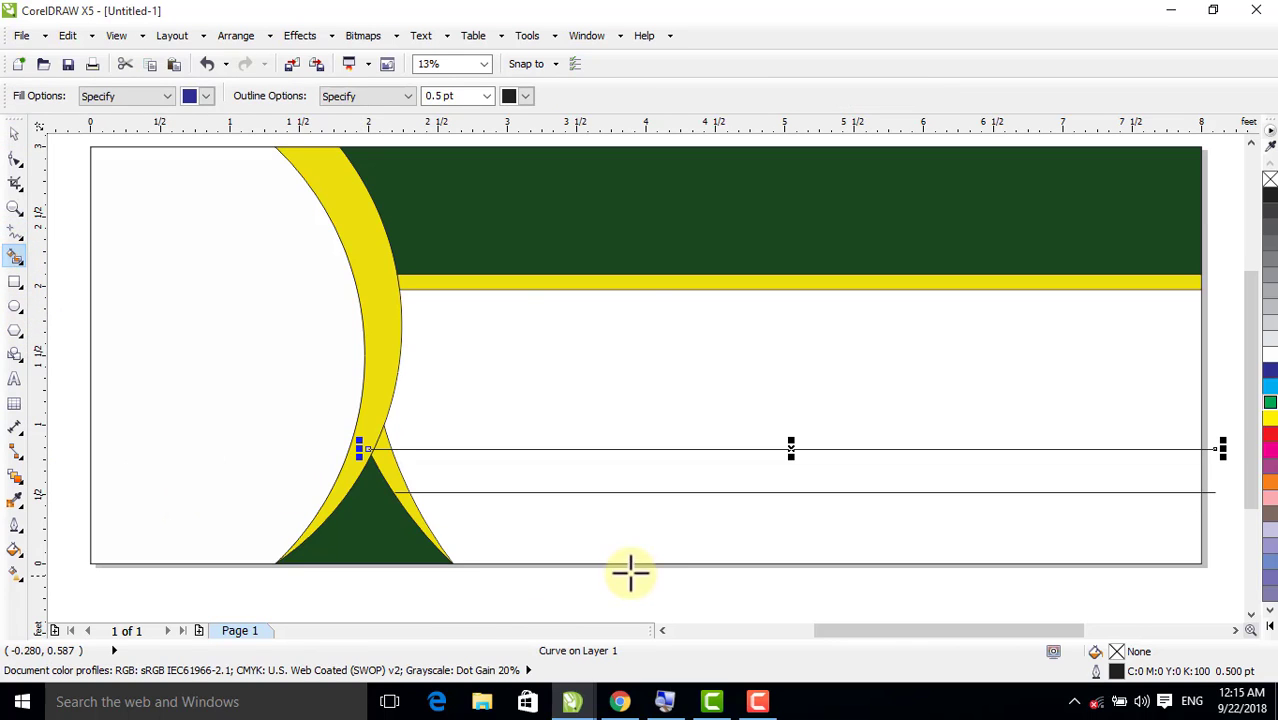
pyautogui.click(609, 531)
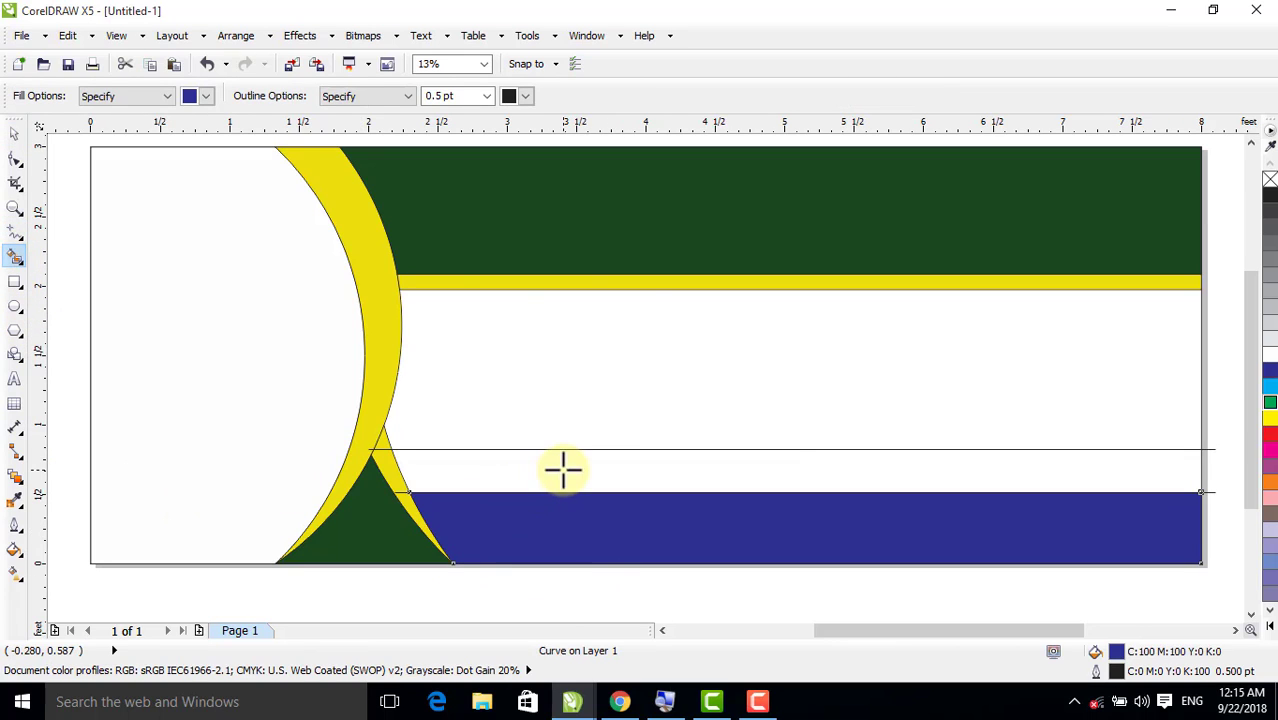
pyautogui.click(563, 469)
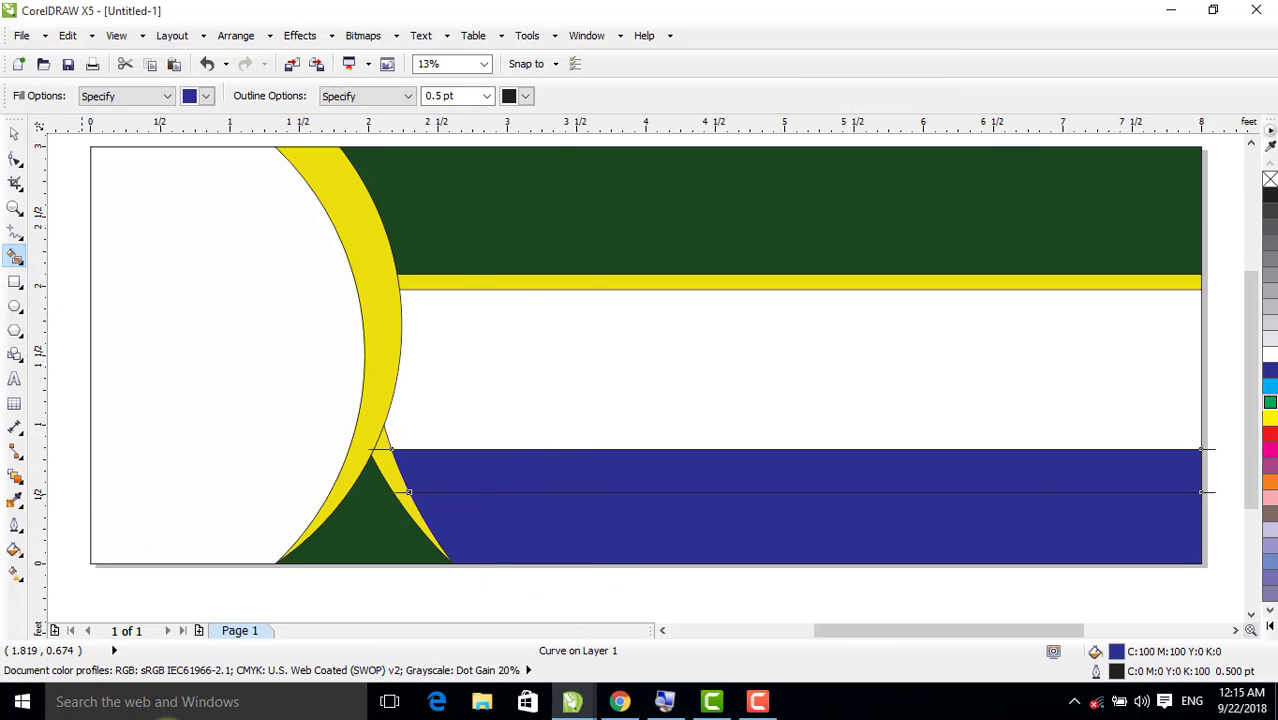
# Recolour the bottom blue band with the palette's rich black, C100 M100 Y100 K100
pyautogui.click(15, 134)
pyautogui.click(593, 551)
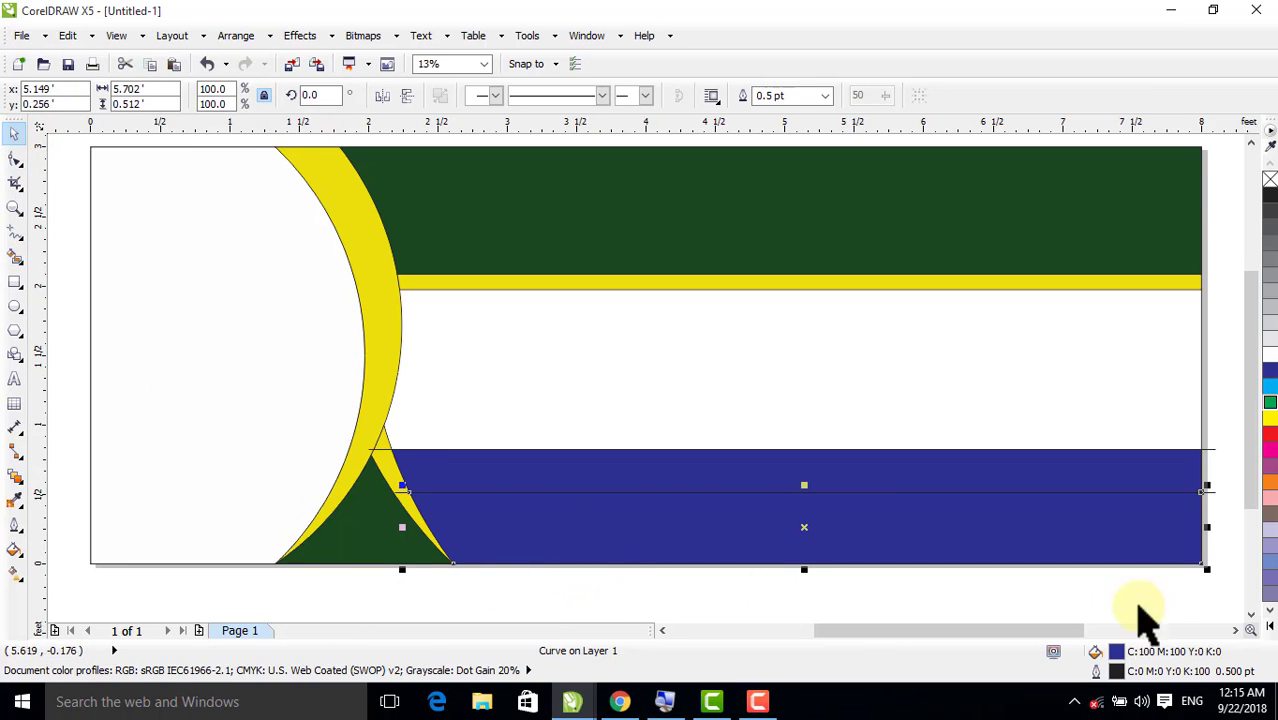
pyautogui.click(1268, 627)
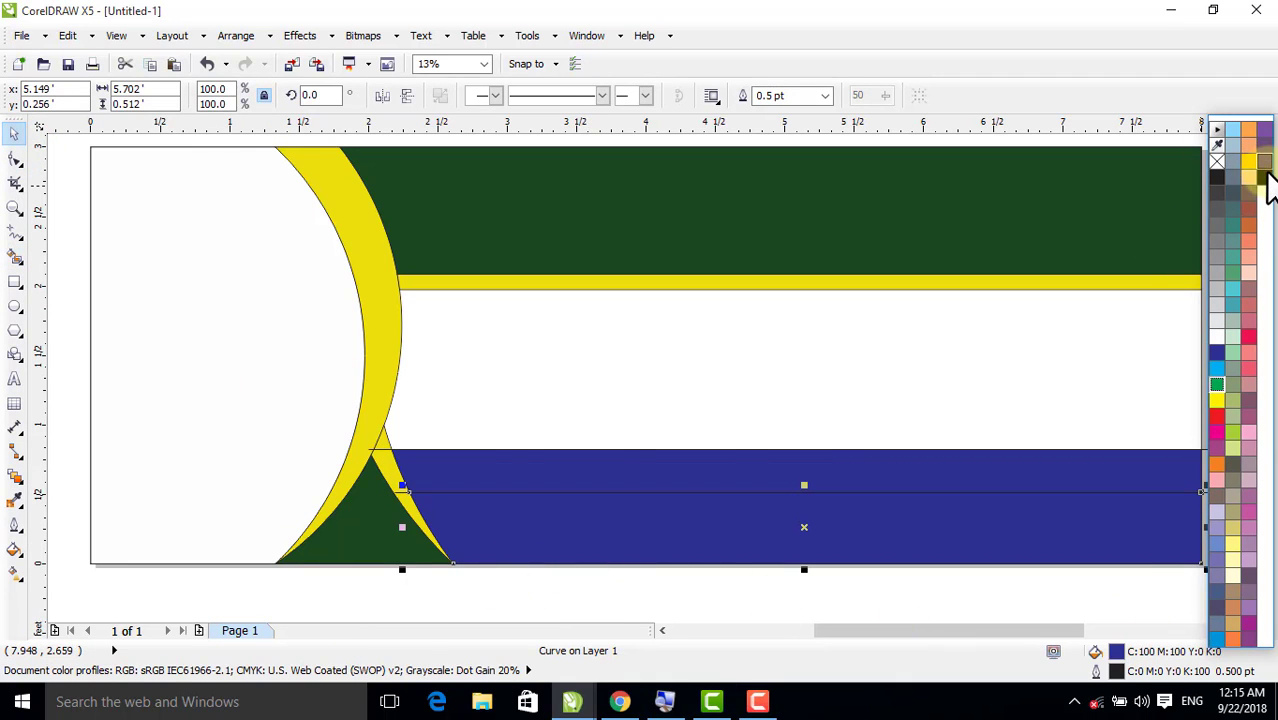
pyautogui.click(1264, 177)
pyautogui.click(747, 591)
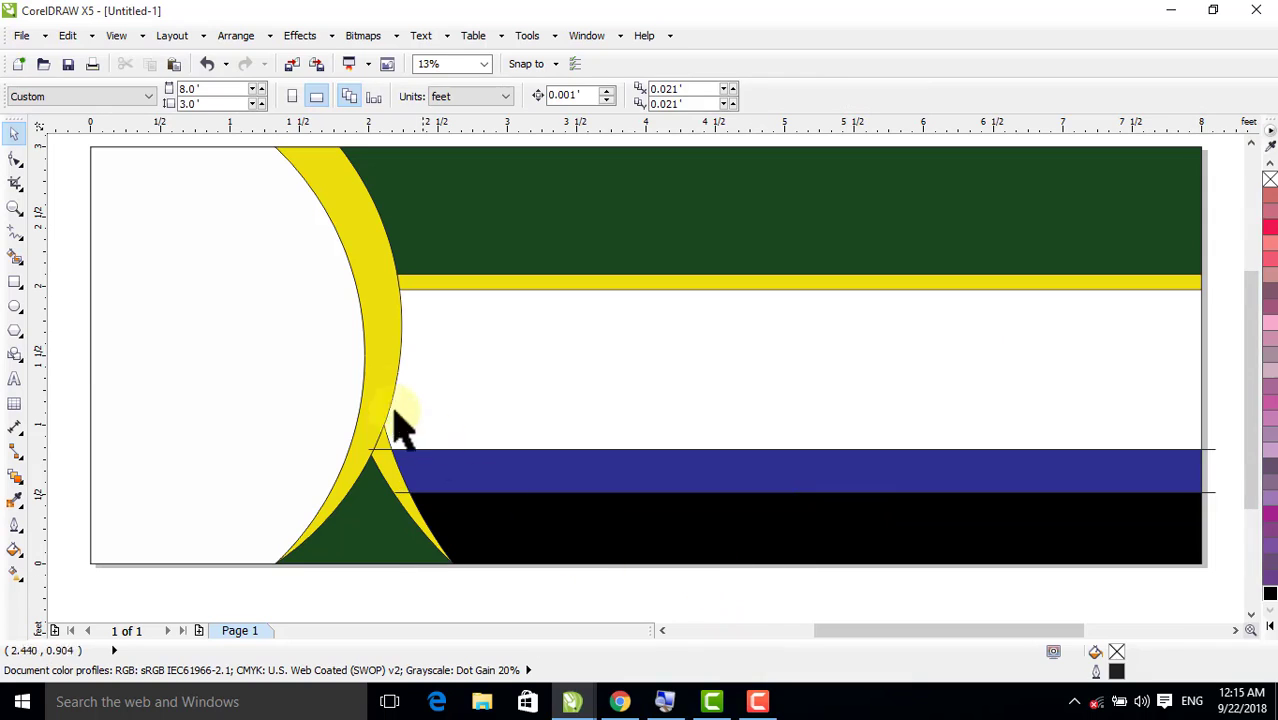
# Sample the crescent's yellow with the Color Eyedropper and apply it to the blue strip above the black band
pyautogui.click(16, 500)
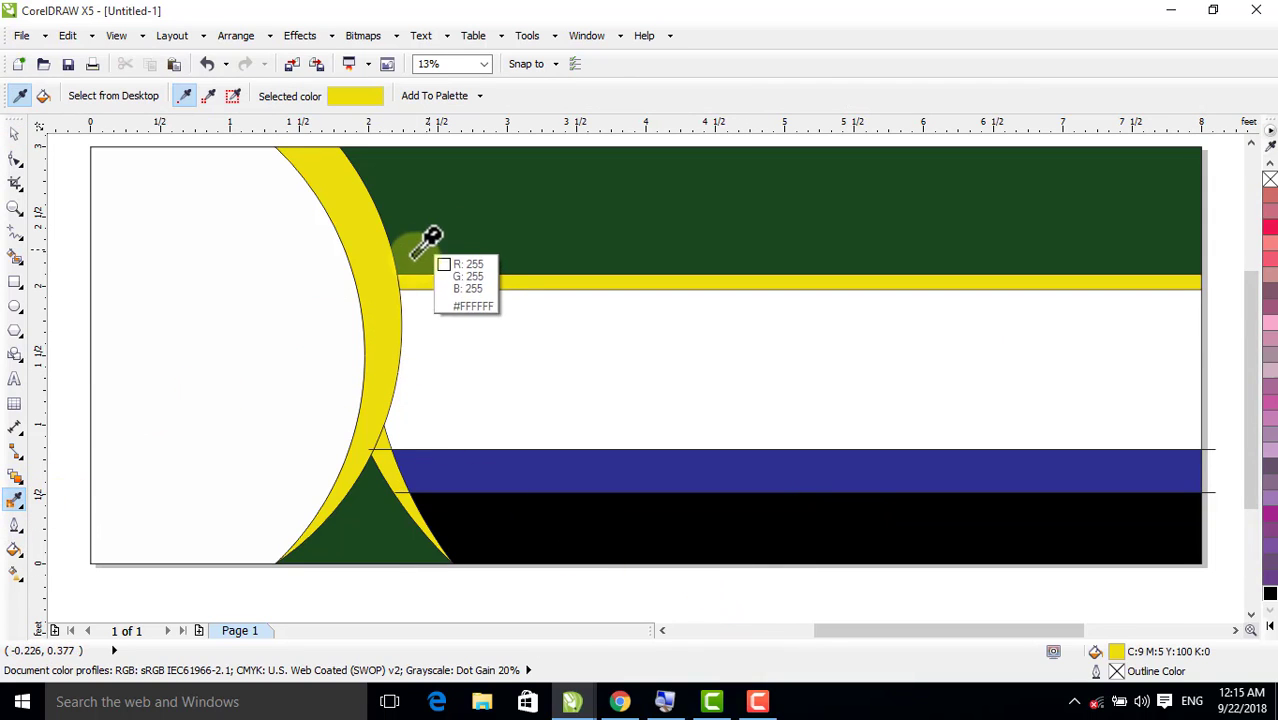
pyautogui.click(390, 258)
pyautogui.click(448, 468)
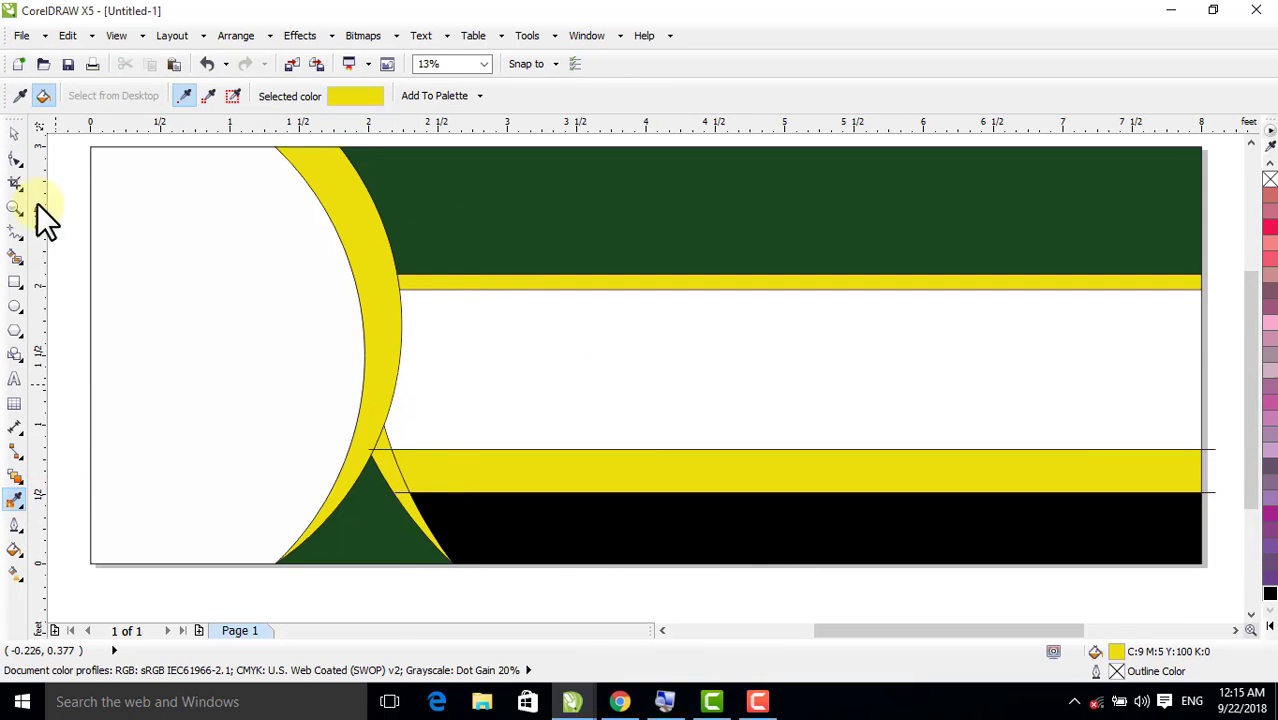
pyautogui.click(14, 135)
# Smart Fill the empty area between the two yellow strips and colour it rich black, C100 M100 Y100 K100
pyautogui.click(15, 258)
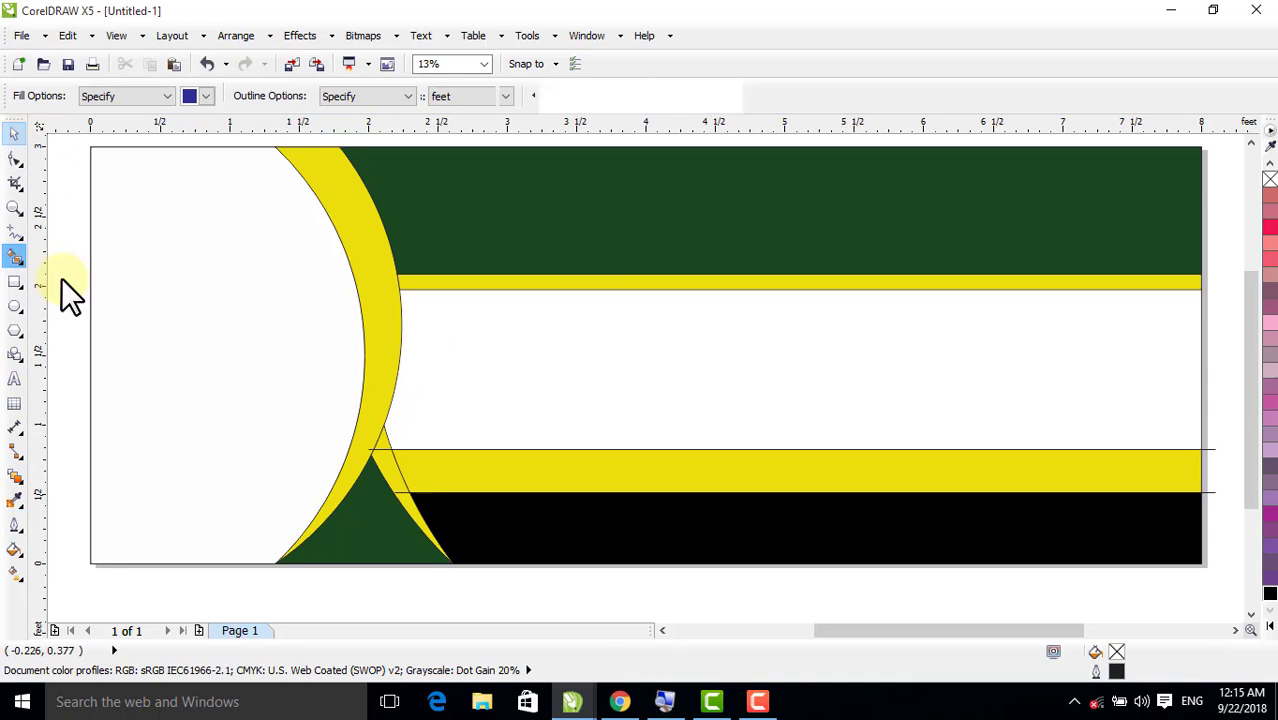
pyautogui.click(590, 379)
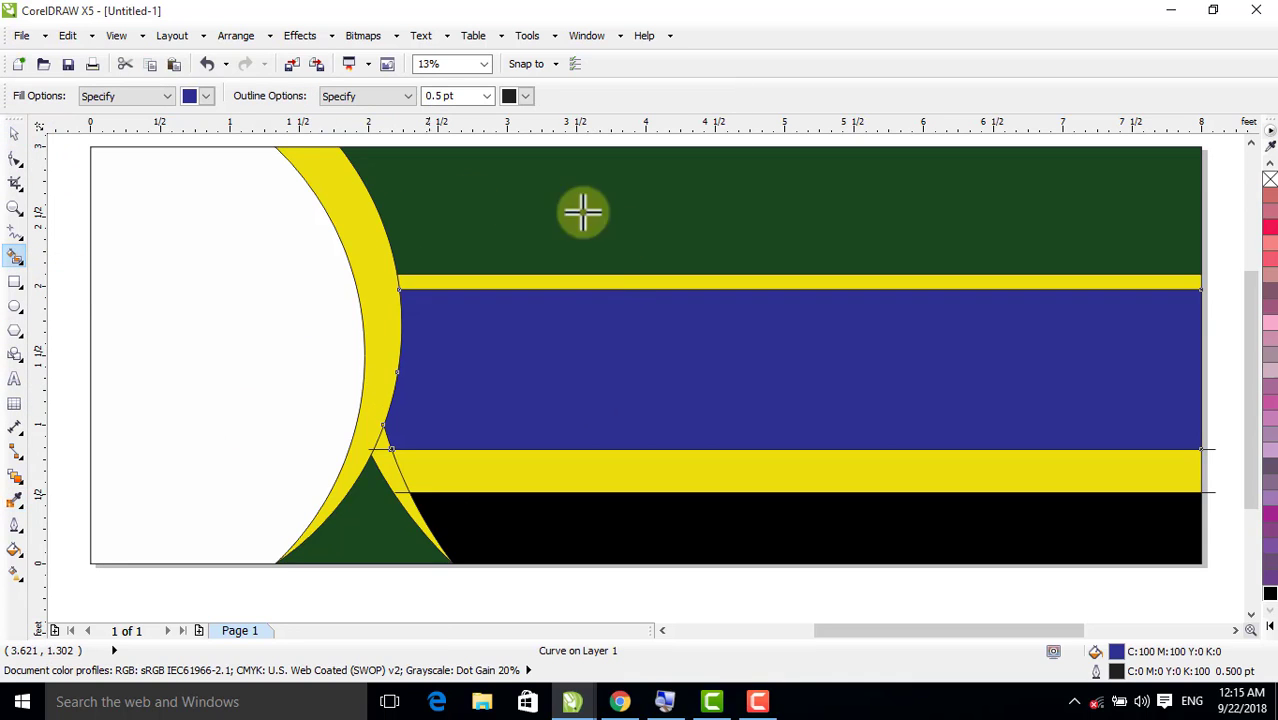
pyautogui.click(14, 134)
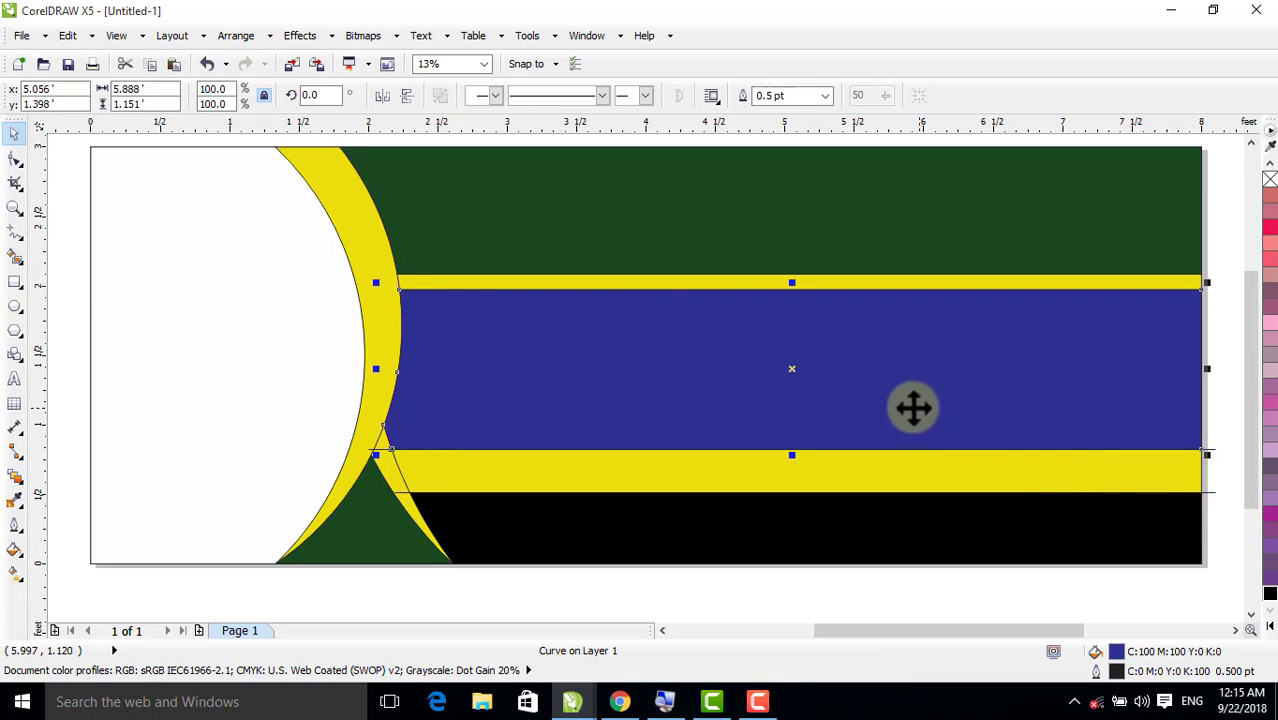
pyautogui.click(1270, 594)
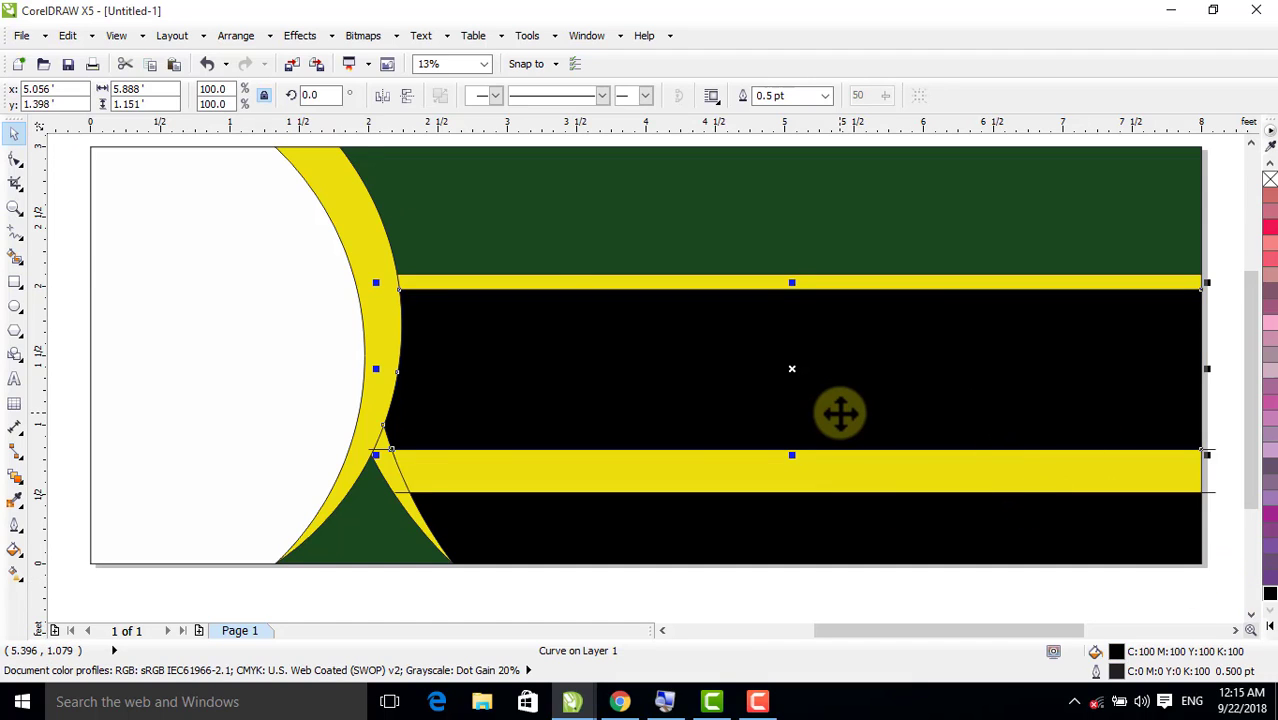
pyautogui.press('F4')
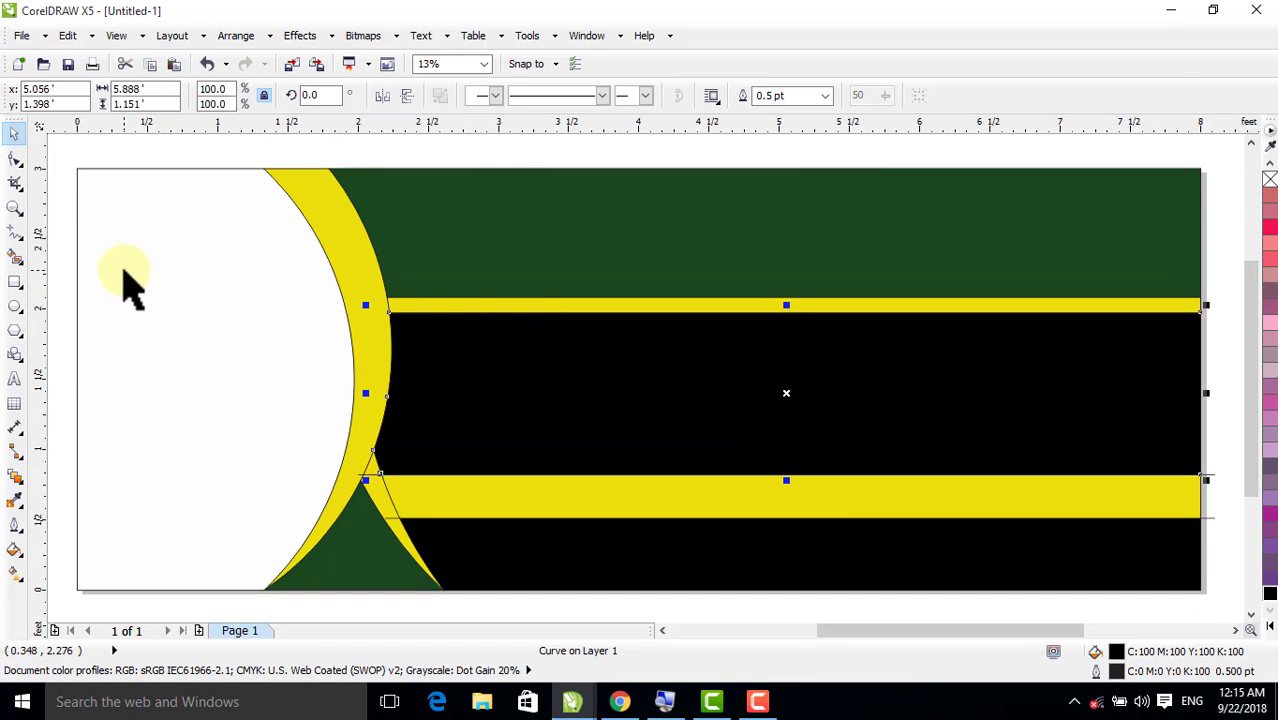
# Delete the two horizontal guide lines along the edges of the lower yellow band
pyautogui.click(124, 271)
pyautogui.click(66, 156)
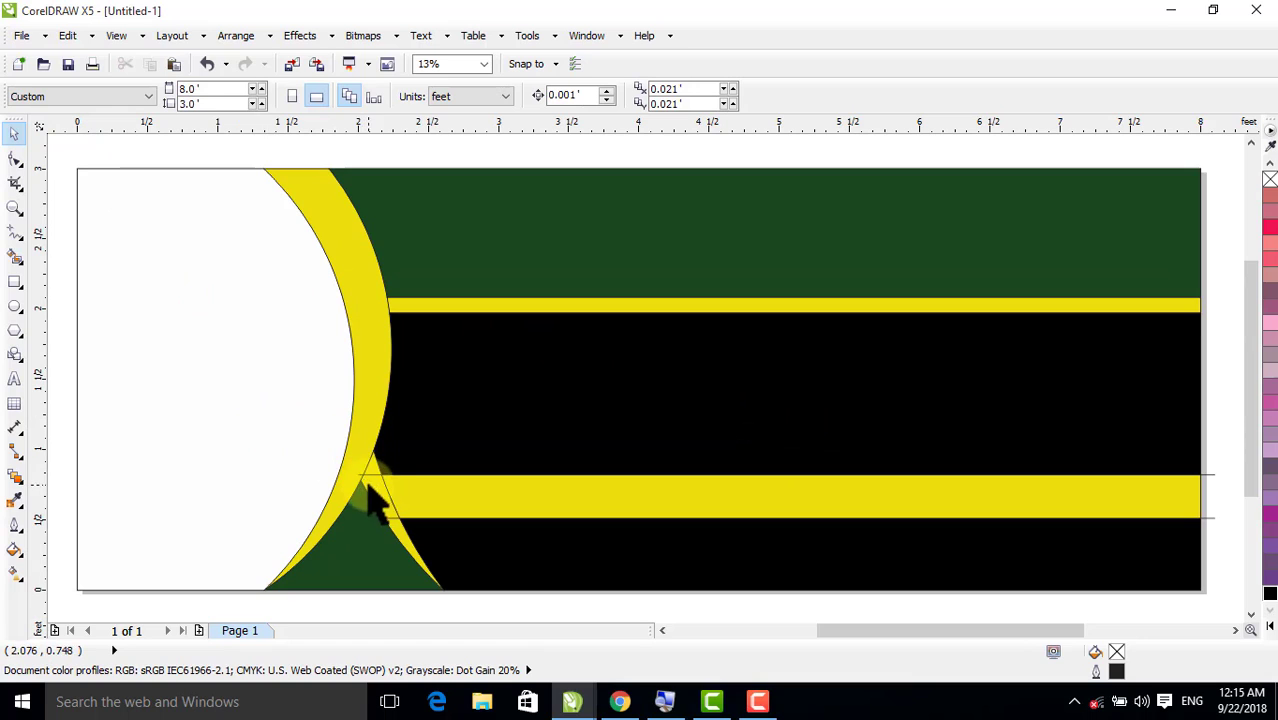
pyautogui.press('Delete')
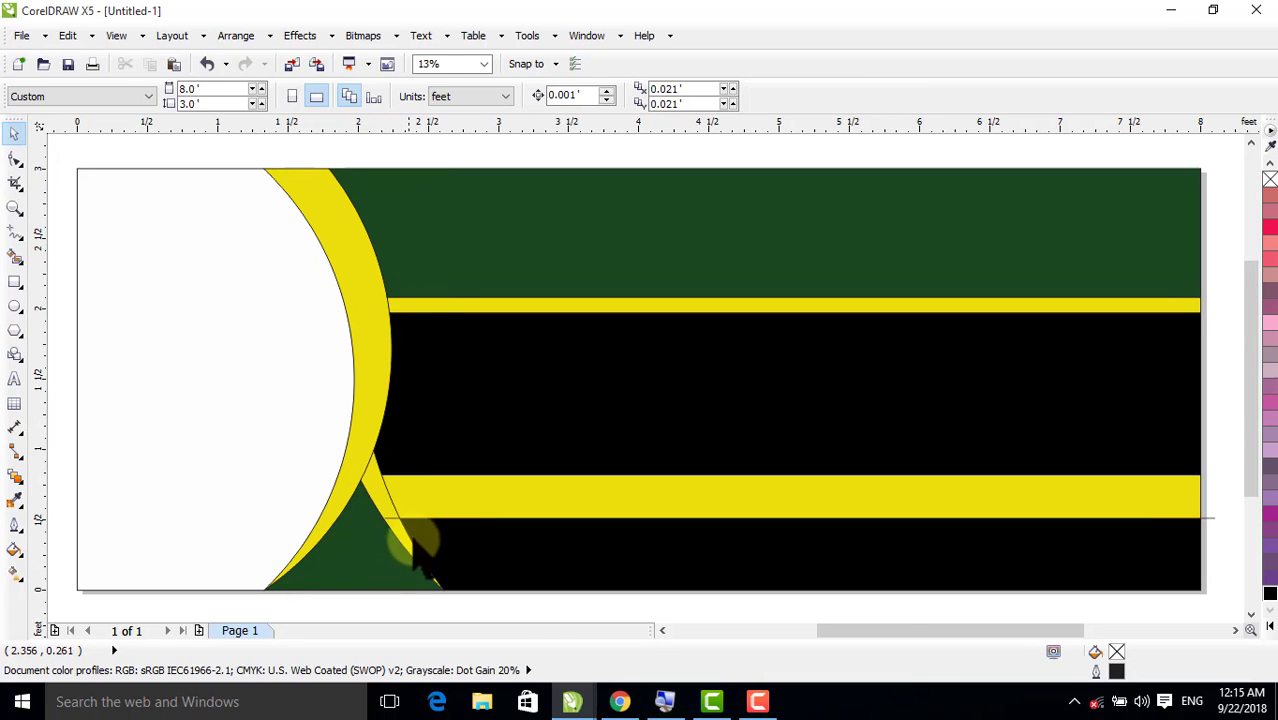
pyautogui.click(393, 519)
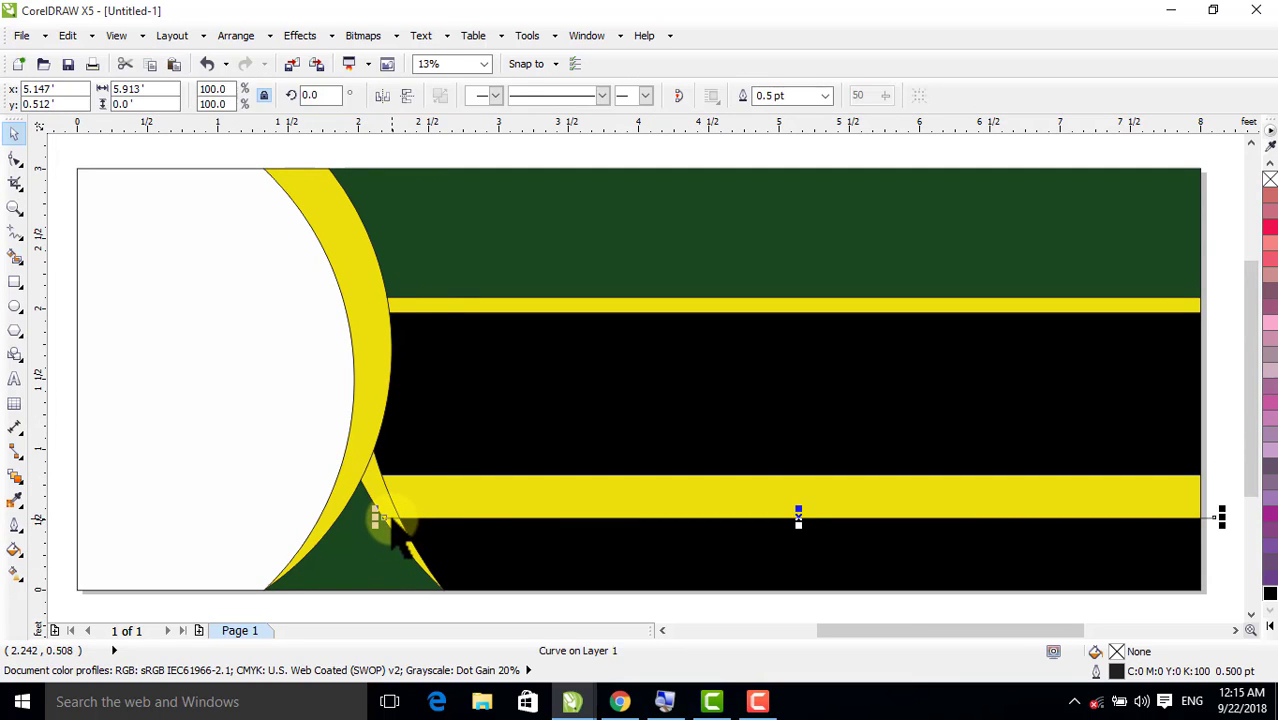
pyautogui.press('Delete')
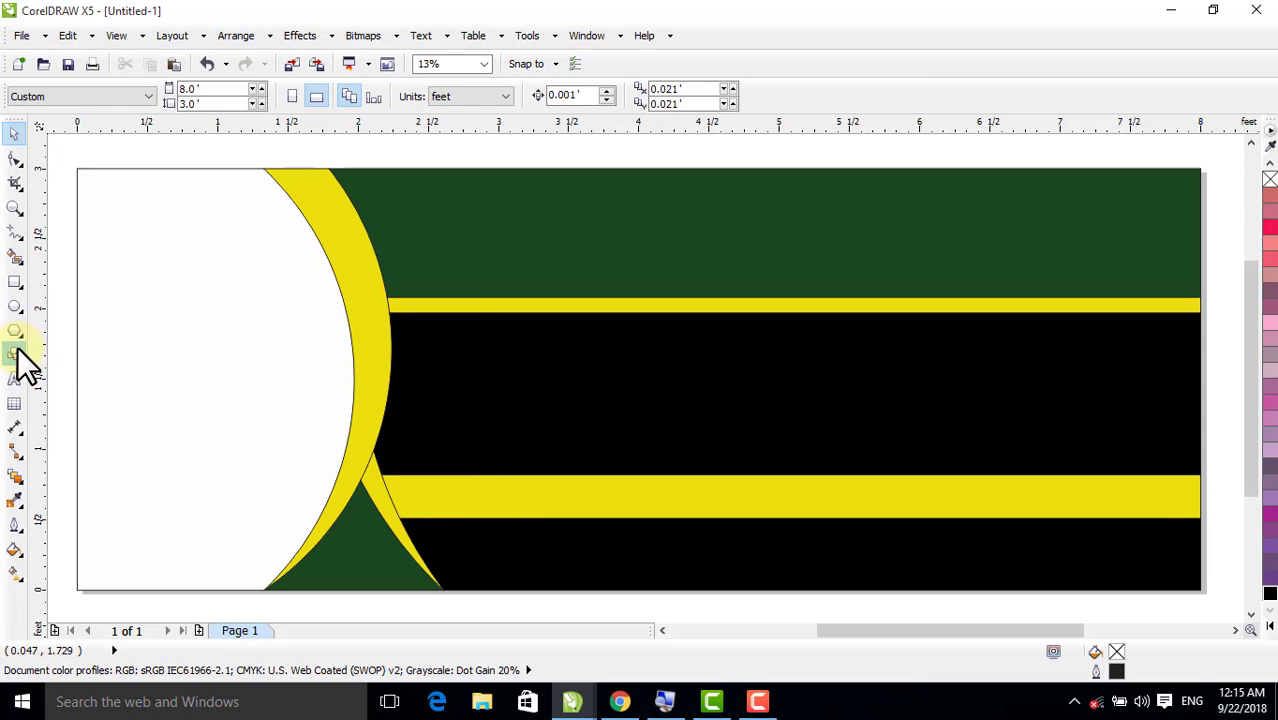
# Draw a circle about 0.92 ft wide over the lower crescent junction and fill it with the crescent's yellow
pyautogui.click(14, 307)
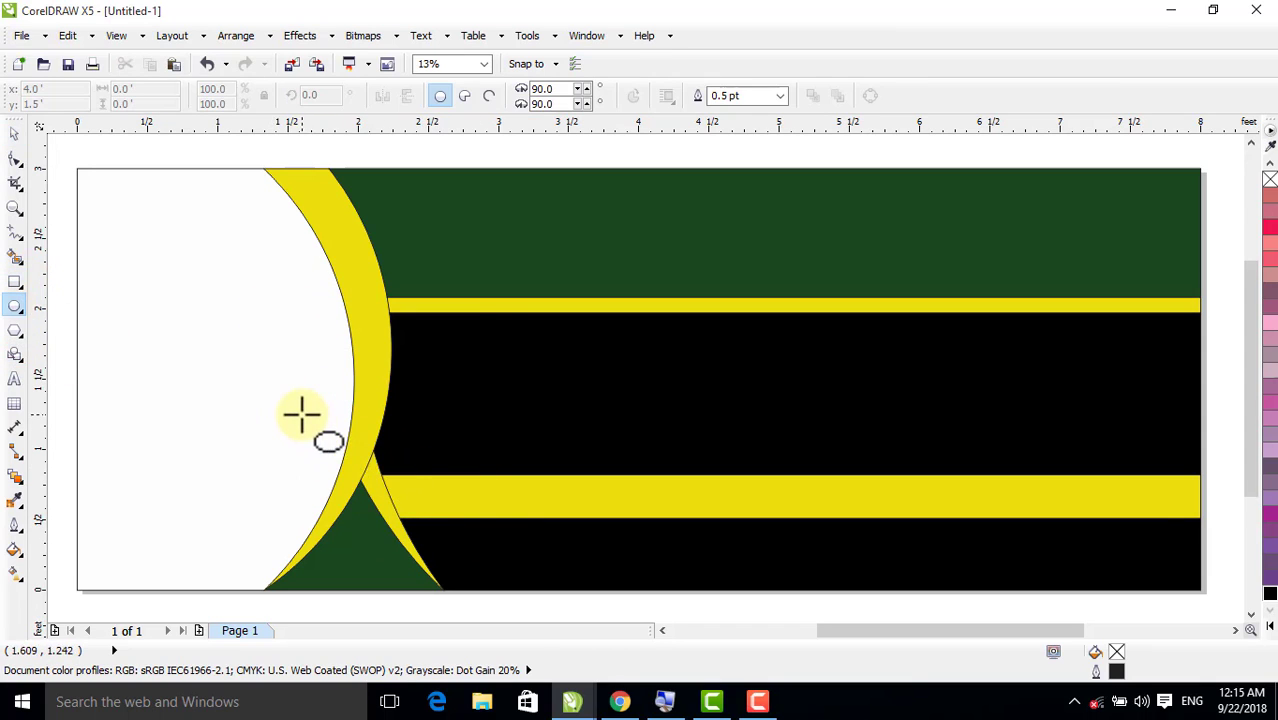
pyautogui.moveTo(302, 415); pyautogui.dragTo(413, 548)
pyautogui.click(15, 134)
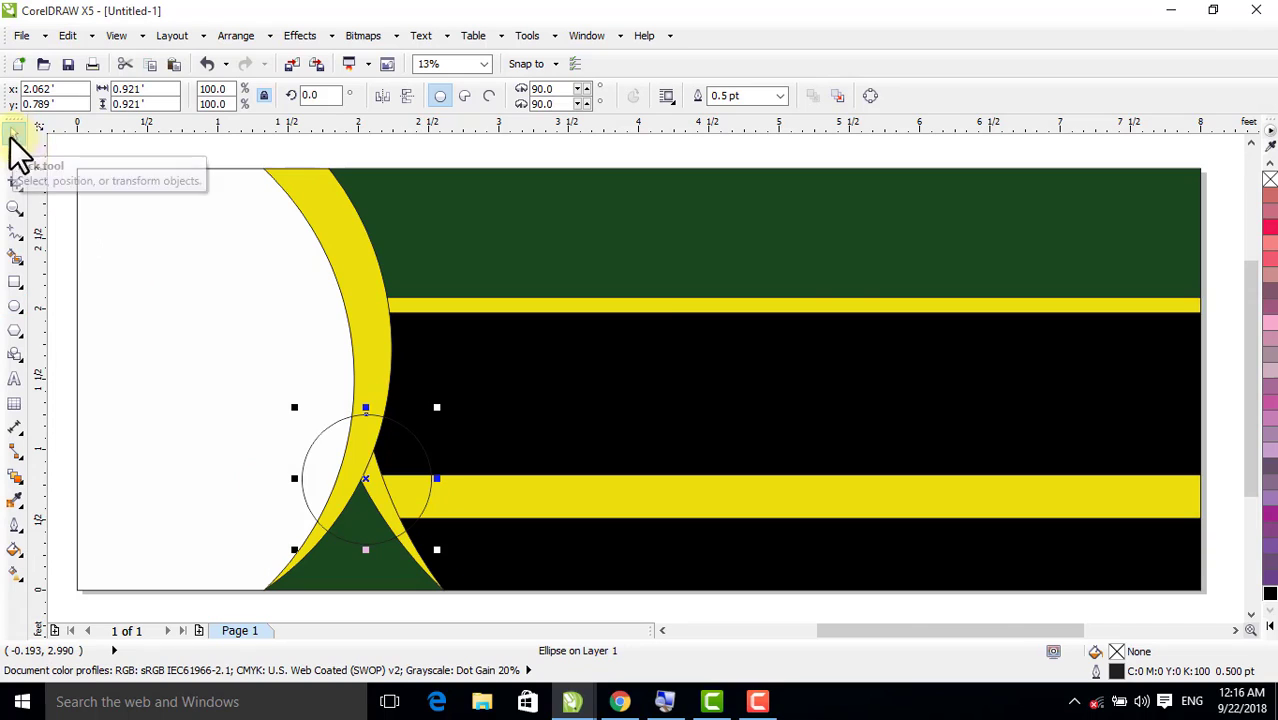
pyautogui.click(15, 499)
pyautogui.click(380, 335)
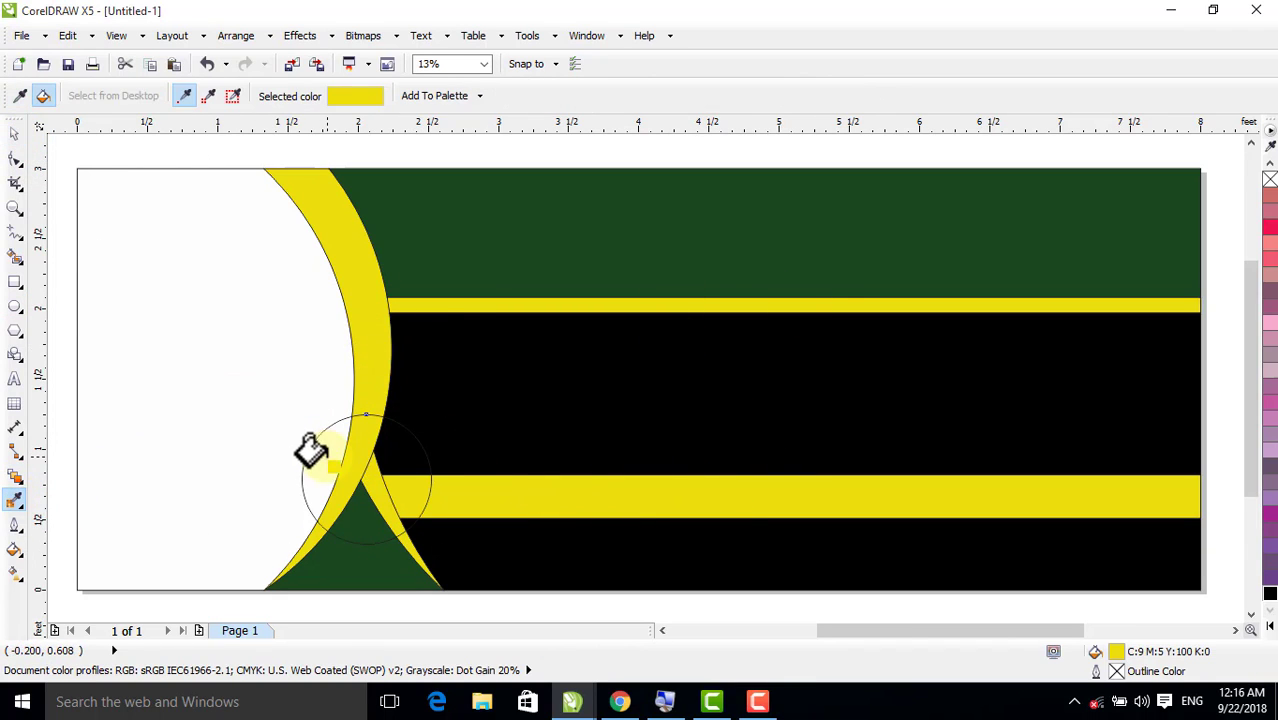
pyautogui.click(312, 452)
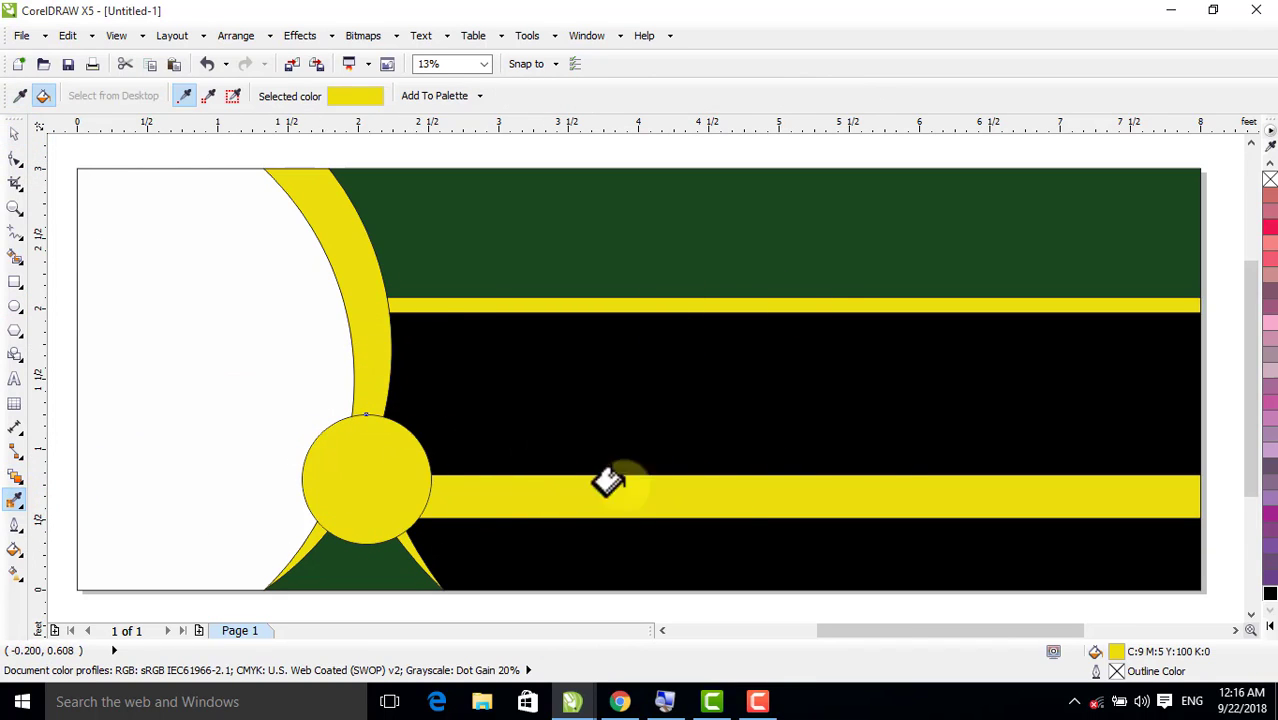
# Create a concentric copy of the yellow circle about 0.76 ft wide and fill it with rich black, C100 M100 Y100 K100
pyautogui.click(14, 132)
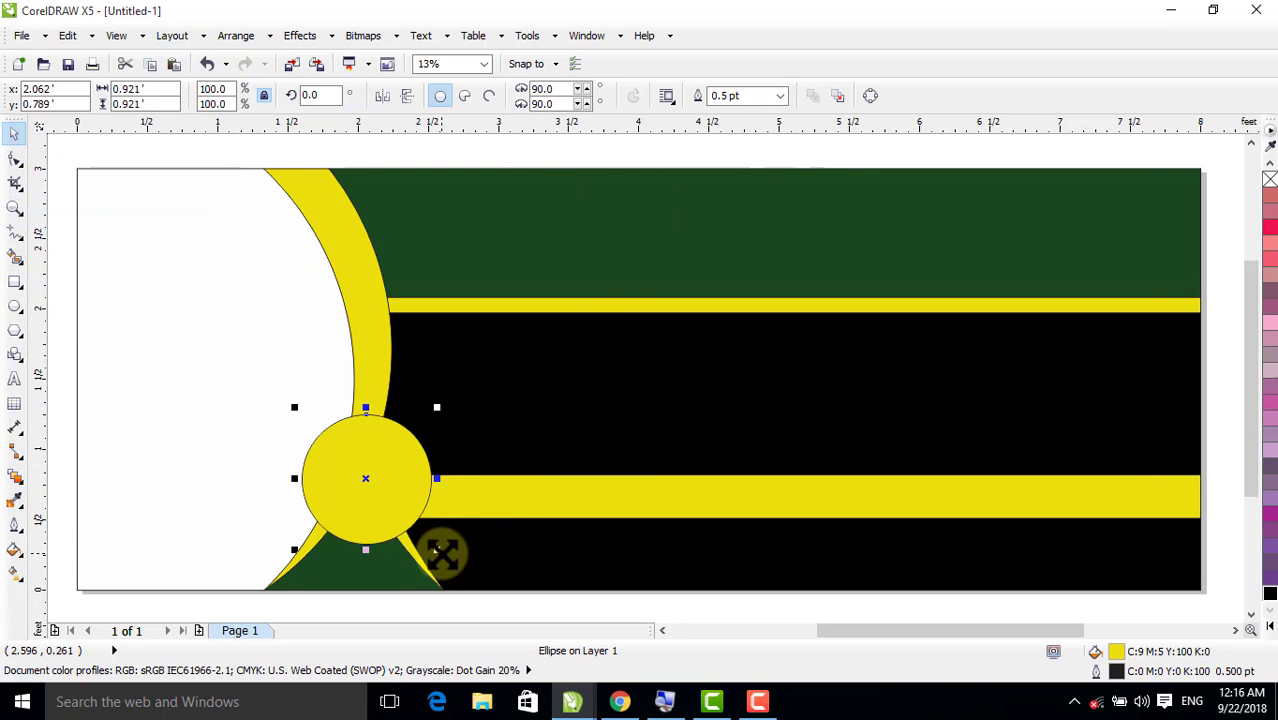
pyautogui.moveTo(440, 551); pyautogui.dragTo(431, 557)
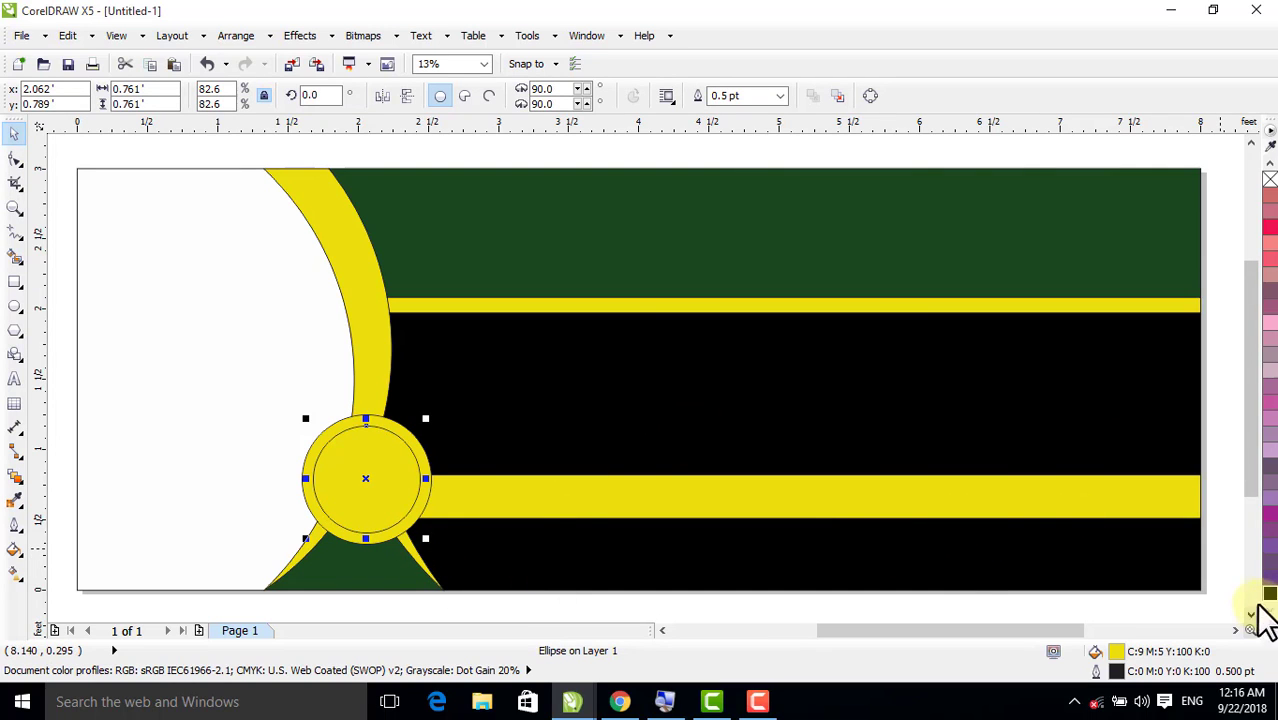
pyautogui.click(1270, 596)
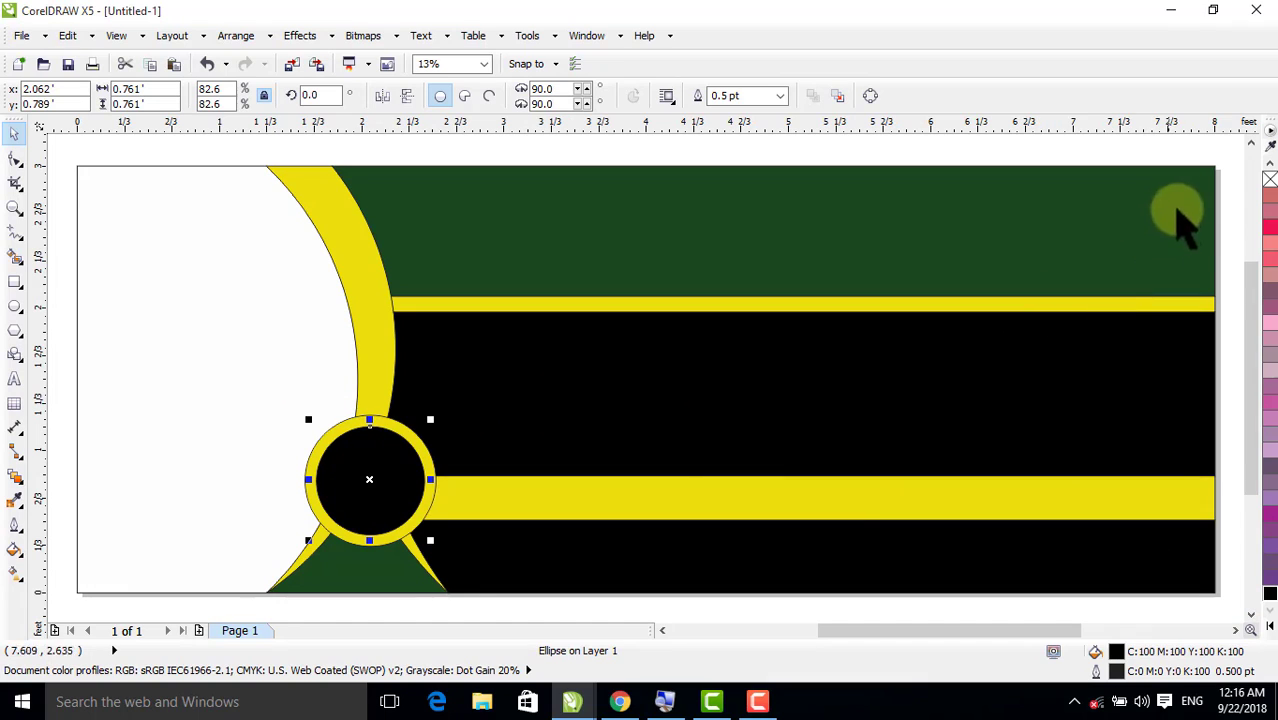
# Remove the outlines from the crescents, bands and circles, leaving out the white area on the banner's left
pyautogui.moveTo(1230, 158); pyautogui.dragTo(205, 592)
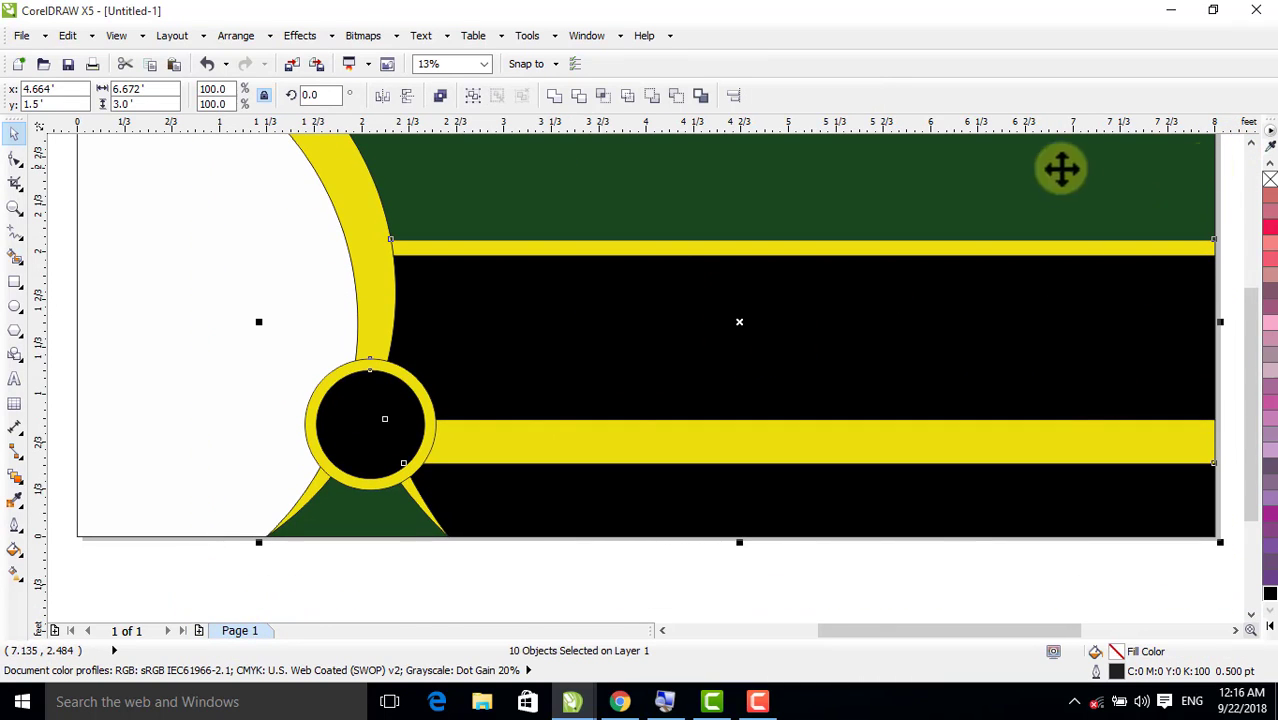
pyautogui.rightClick(1270, 180)
pyautogui.click(577, 592)
pyautogui.scroll(1, 584, 612)
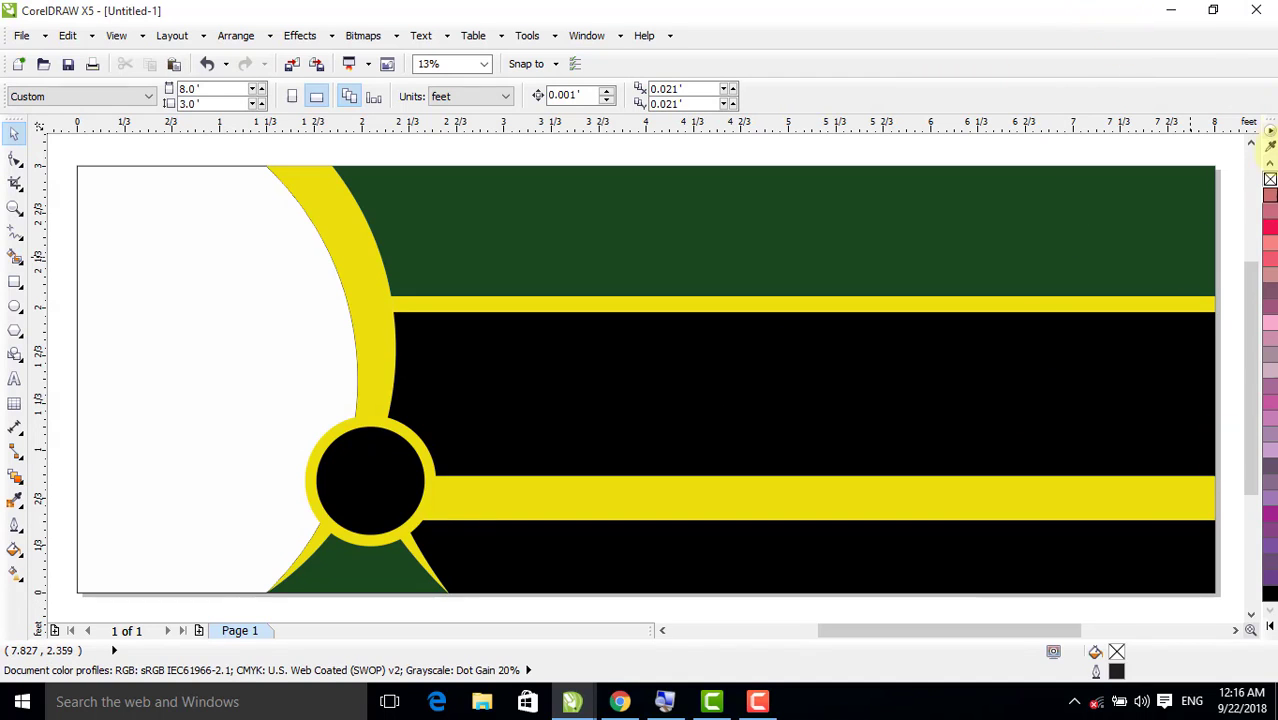
# Import the schoolboy picture from the desktop's New folder into the CorelDRAW banner, placing it on the white area
pyautogui.click(1170, 12)
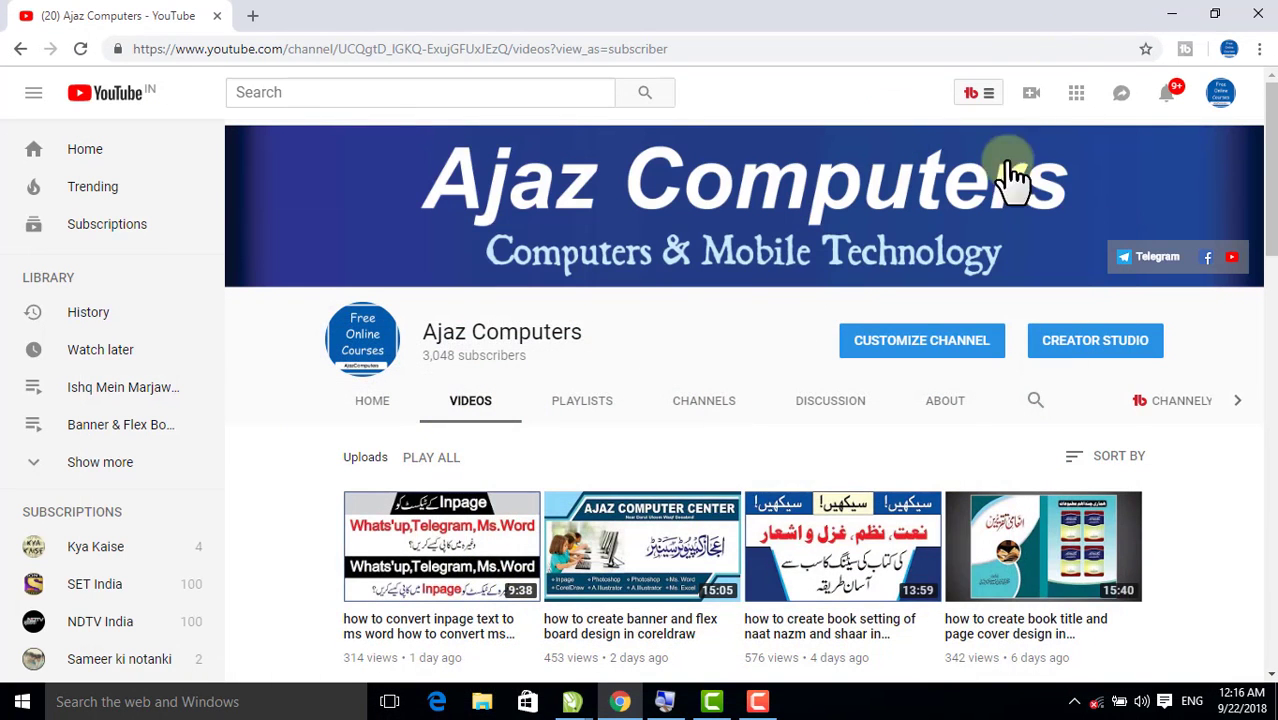
pyautogui.click(1142, 12)
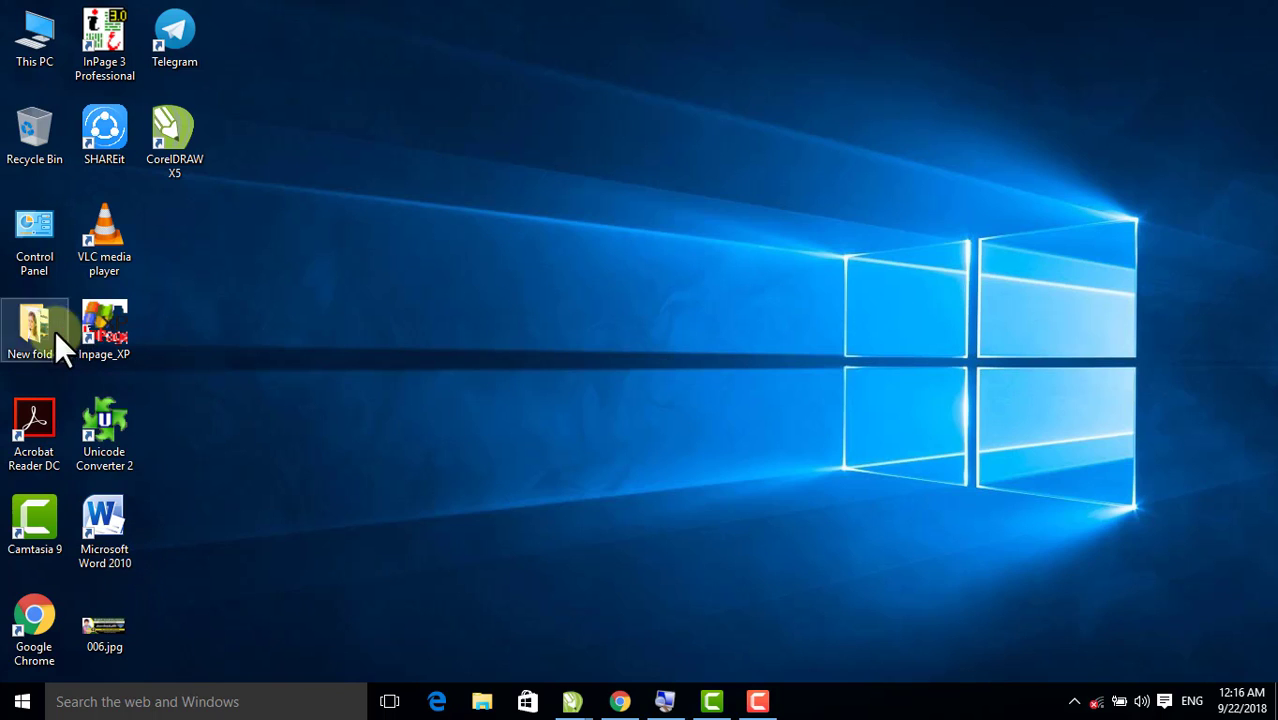
pyautogui.doubleClick(41, 330)
pyautogui.click(280, 233)
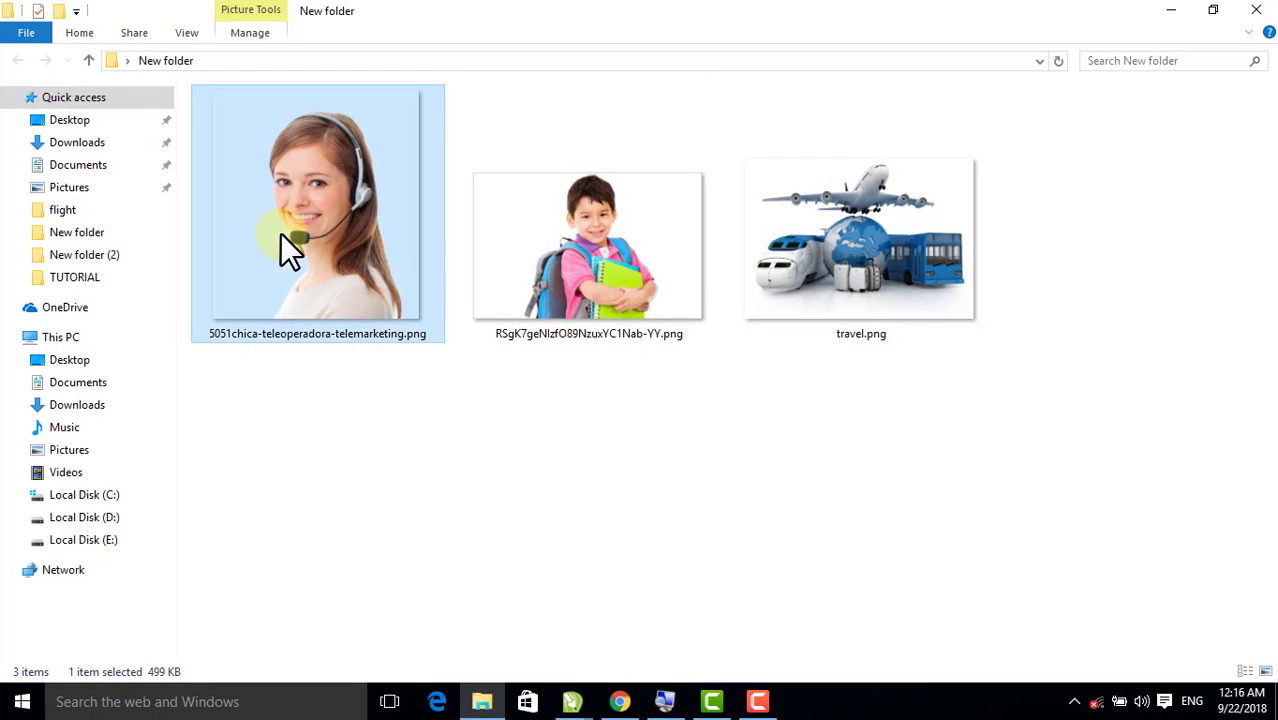
pyautogui.moveTo(600, 225); pyautogui.dragTo(282, 358)
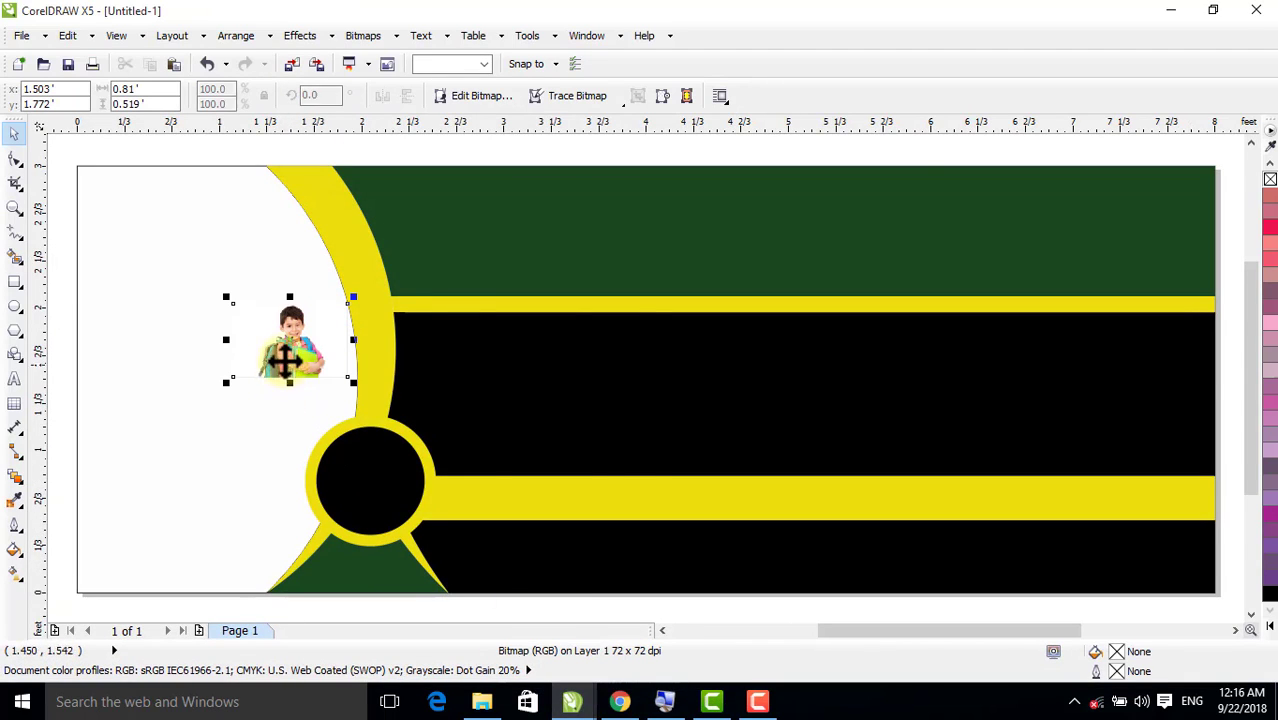
pyautogui.press('Escape')
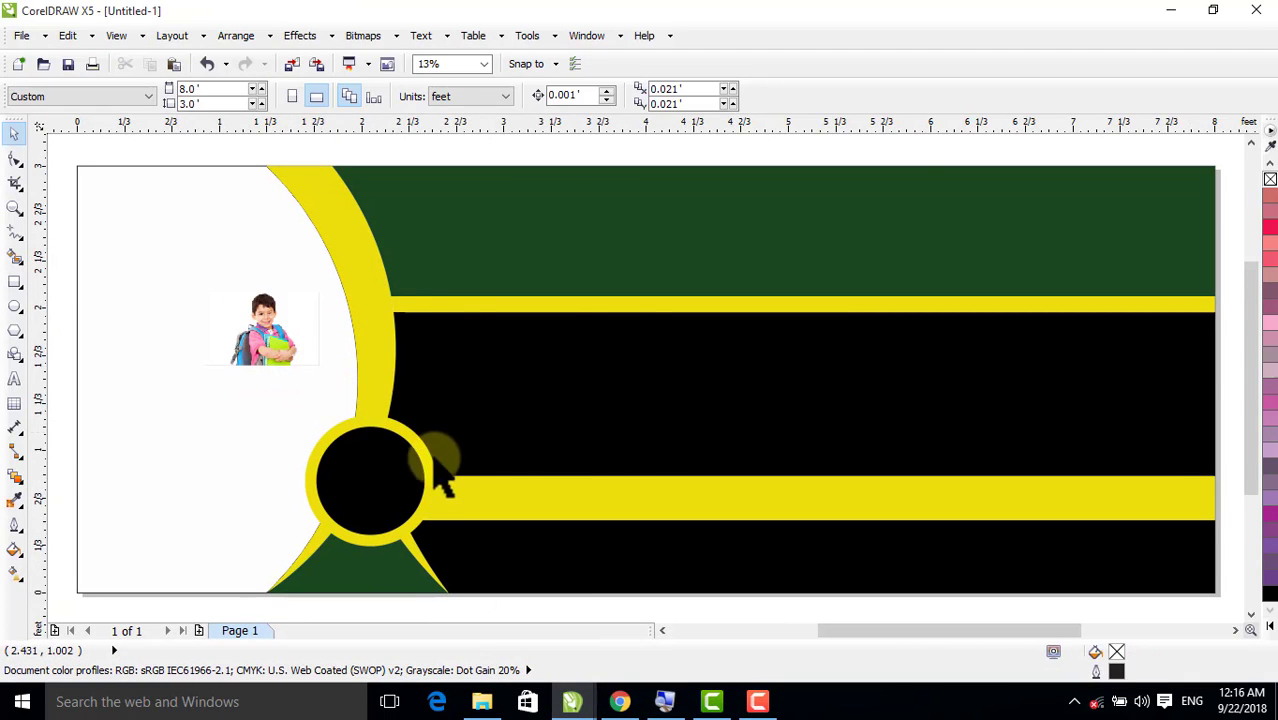
# Enlarge the schoolboy picture to about 2.77 by 1.77 ft and move it over the black band
pyautogui.click(268, 360)
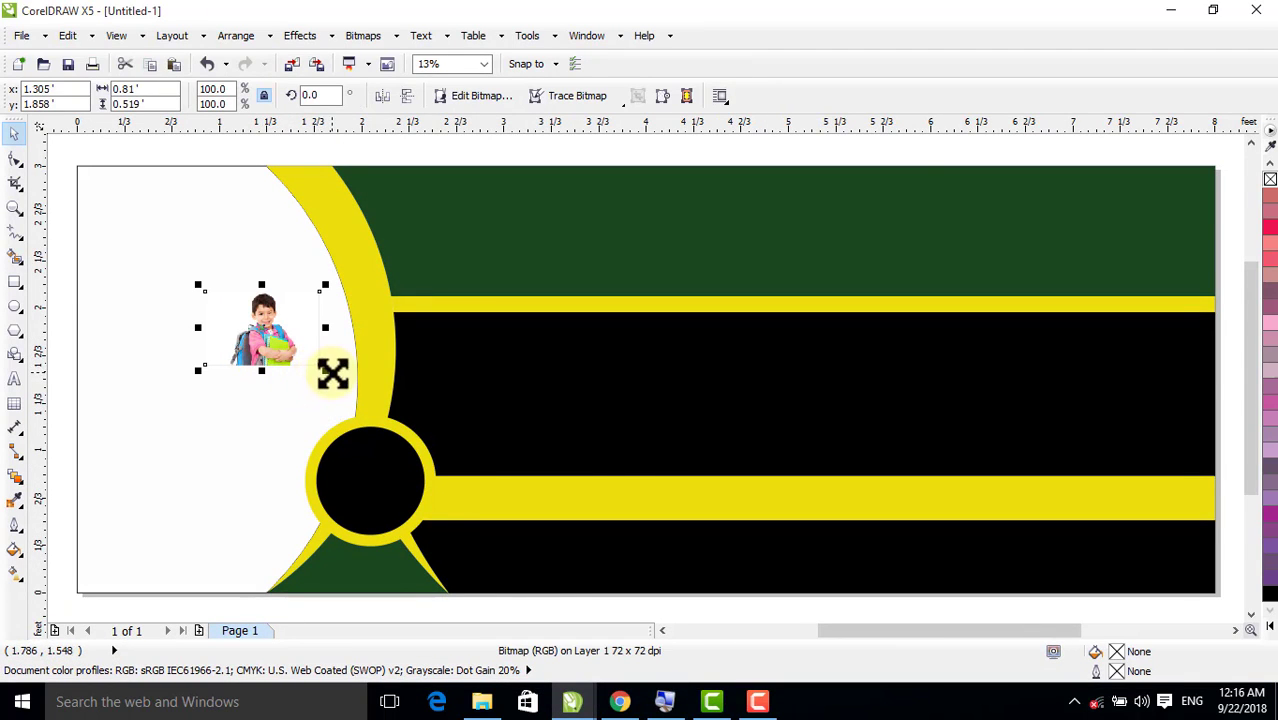
pyautogui.moveTo(326, 370); pyautogui.dragTo(457, 456)
pyautogui.moveTo(257, 342); pyautogui.dragTo(602, 451)
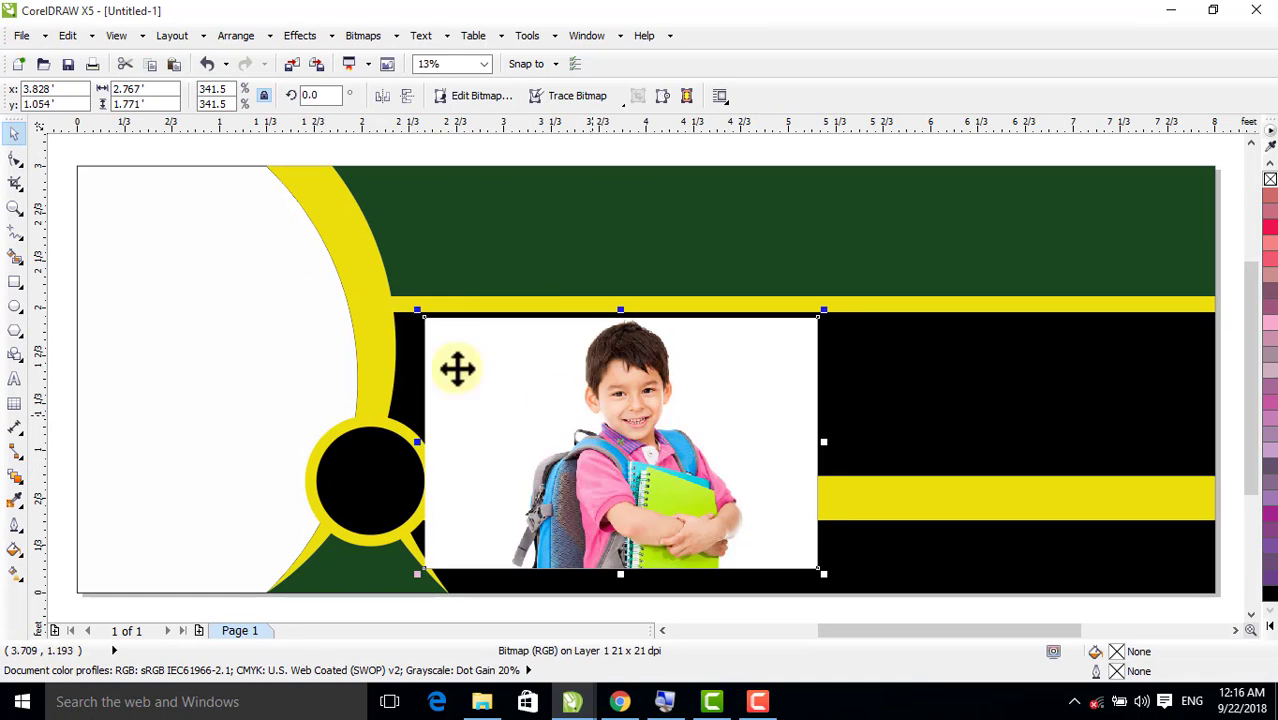
# PowerClip the schoolboy picture inside the white curved area on the banner's left
pyautogui.click(297, 35)
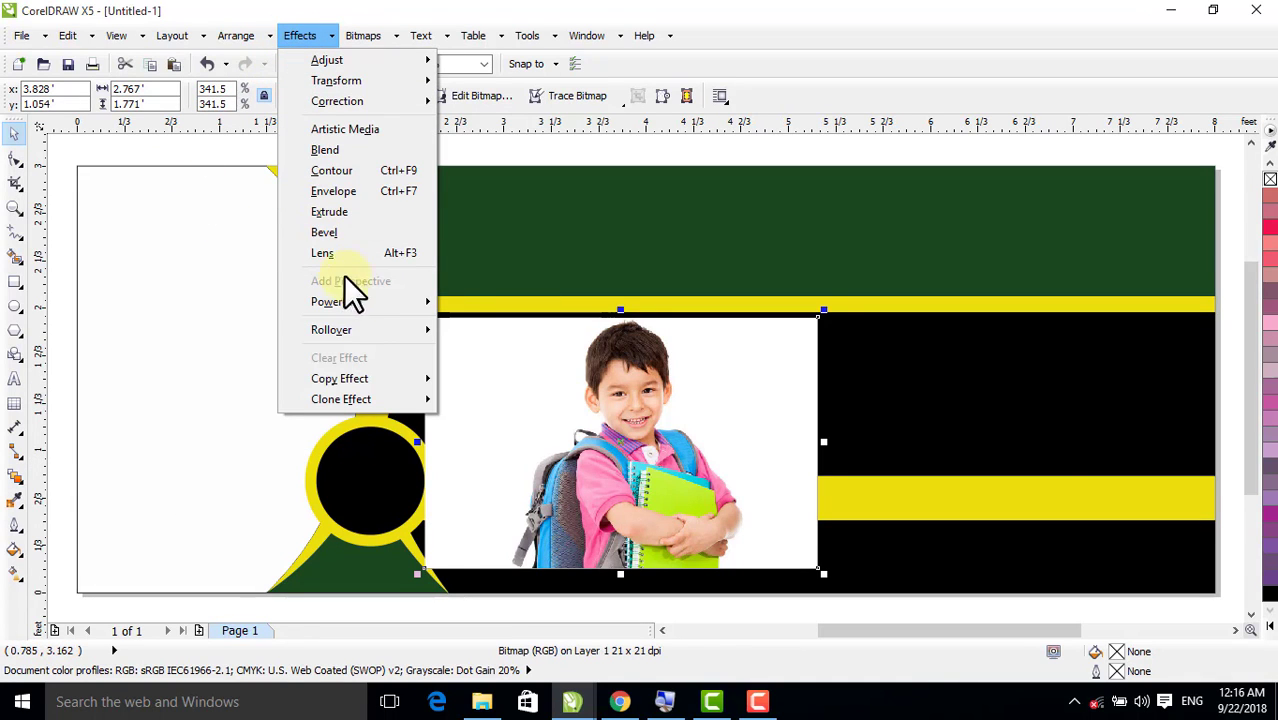
pyautogui.moveTo(365, 301)
pyautogui.click(458, 301)
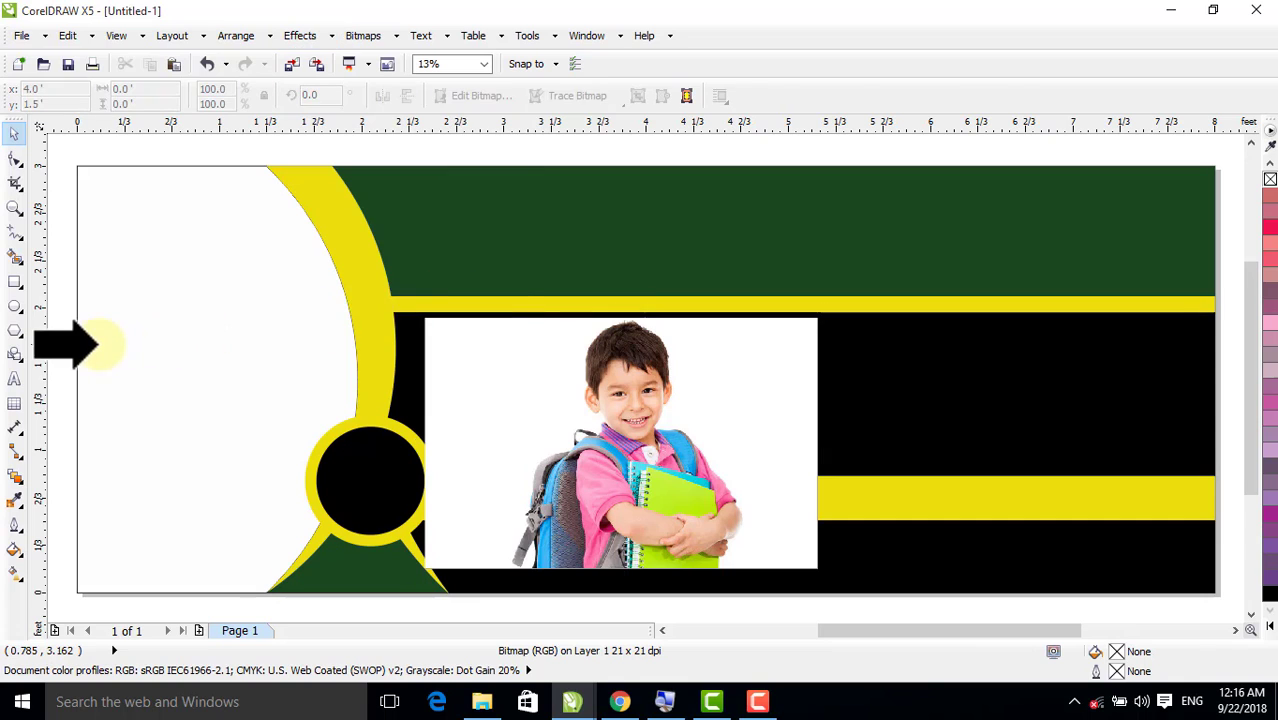
pyautogui.click(122, 342)
# Open the PowerClip contents for editing, move the schoolboy picture over the curved frame and enlarge it to about 4.47 by 2.86 ft
pyautogui.rightClick(168, 341)
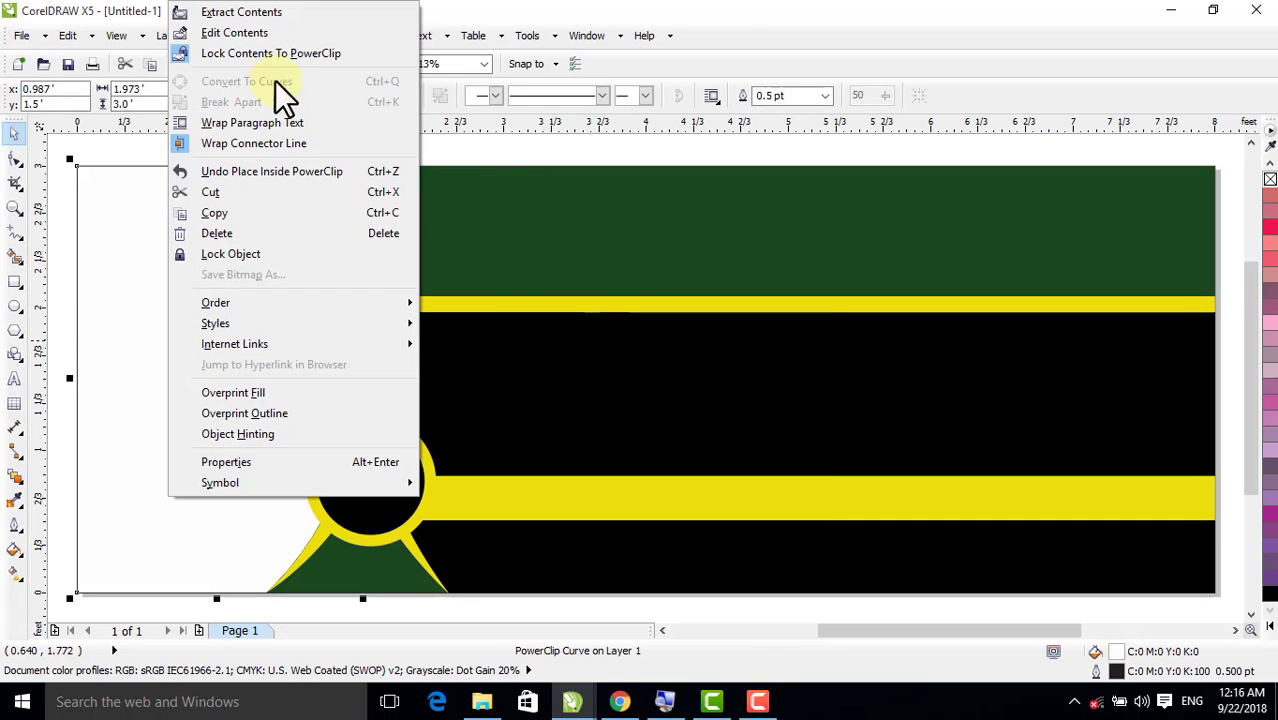
pyautogui.click(265, 37)
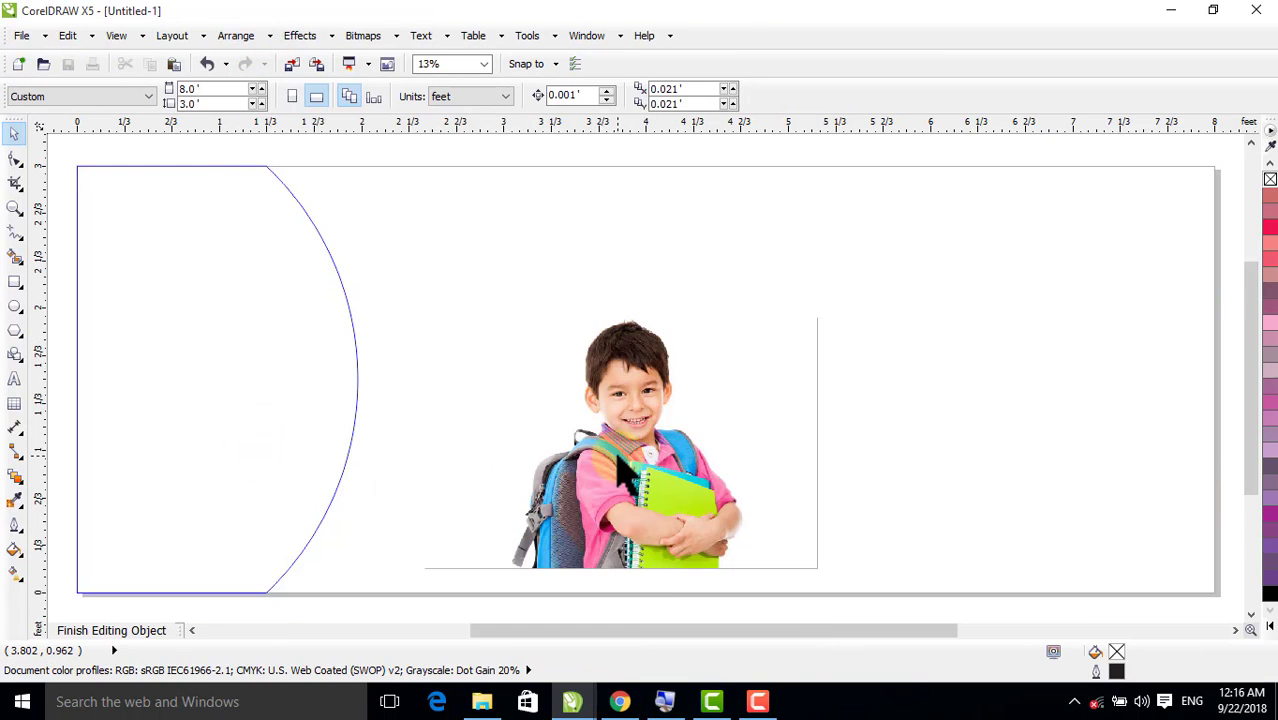
pyautogui.moveTo(612, 445); pyautogui.dragTo(124, 278)
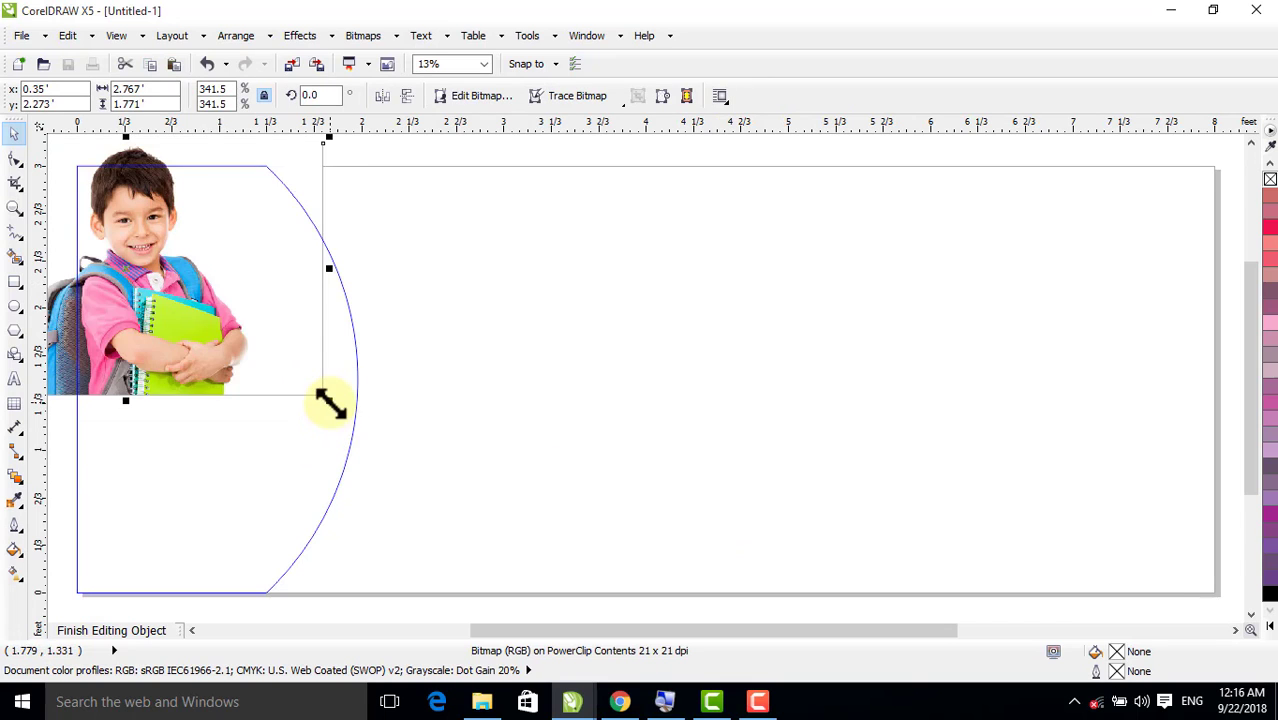
pyautogui.moveTo(328, 401); pyautogui.dragTo(570, 642)
pyautogui.moveTo(414, 420); pyautogui.dragTo(357, 470)
pyautogui.press('F4')
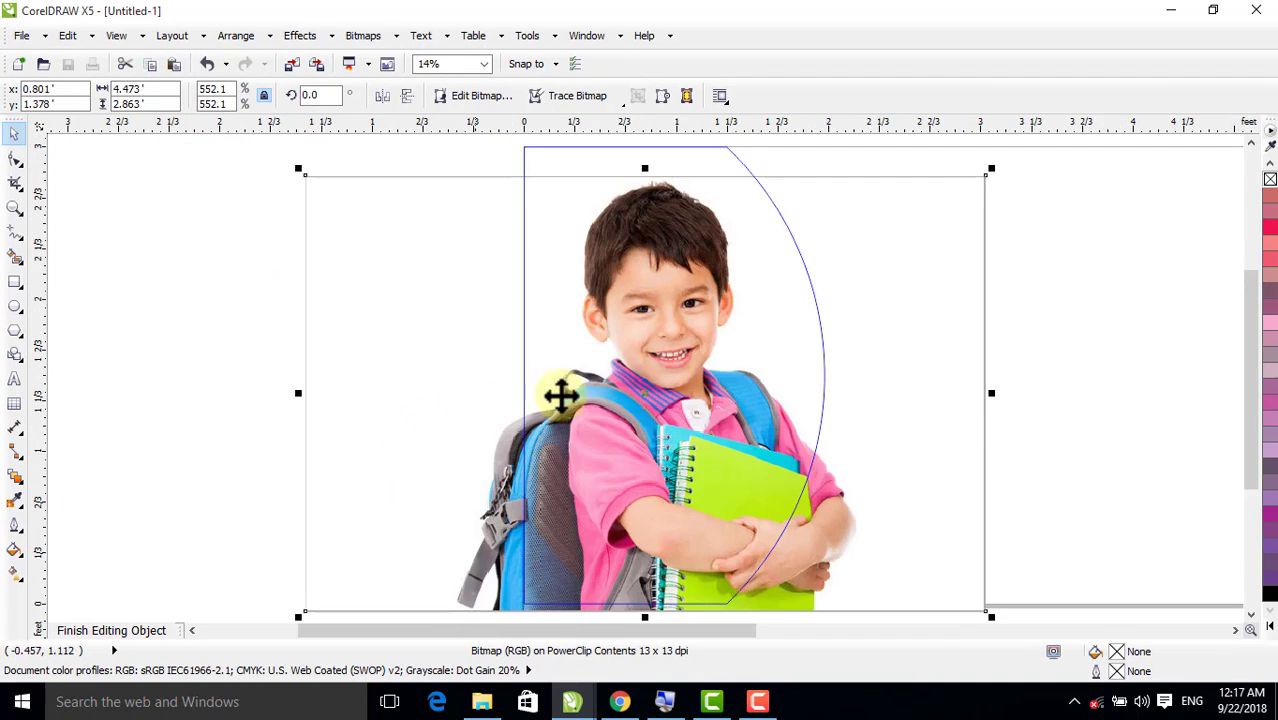
# Resize the schoolboy picture to about 4.81 by 3.08 ft, adjust its position in the frame and finish editing the PowerClip
pyautogui.moveTo(995, 168); pyautogui.dragTo(1049, 138)
pyautogui.moveTo(894, 332); pyautogui.dragTo(894, 328)
pyautogui.press('F4')
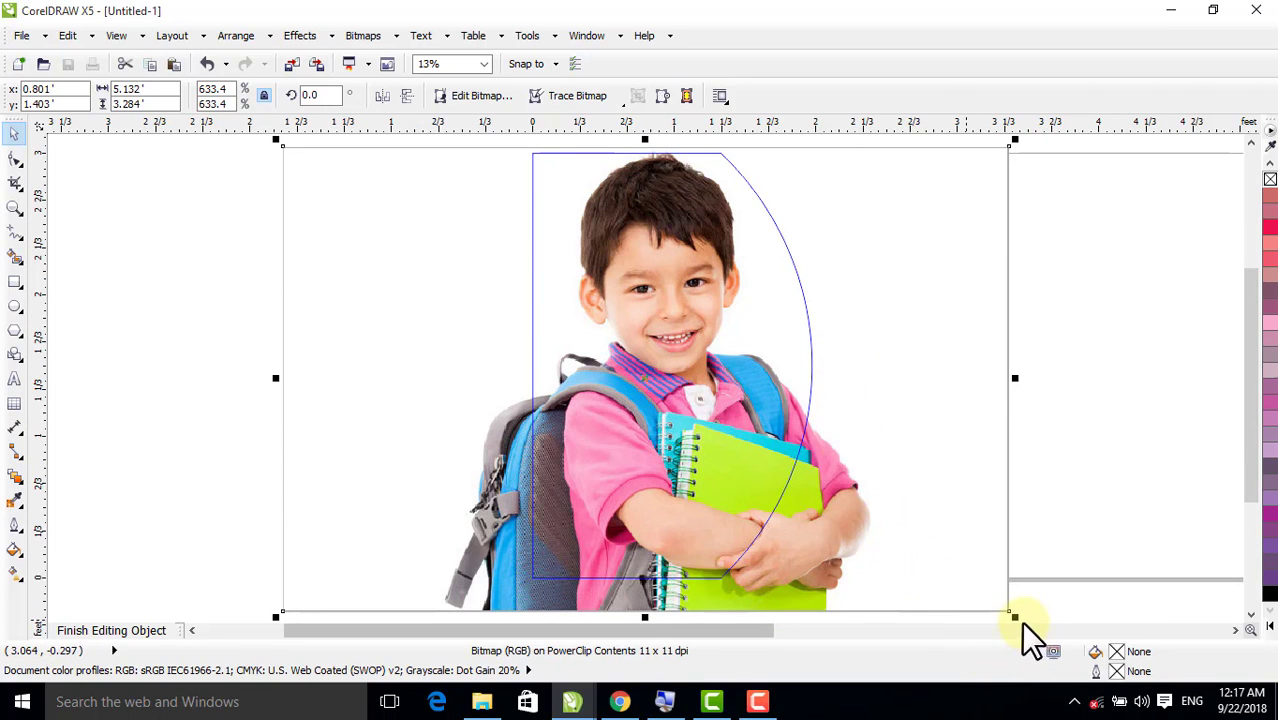
pyautogui.moveTo(1020, 615); pyautogui.dragTo(995, 565)
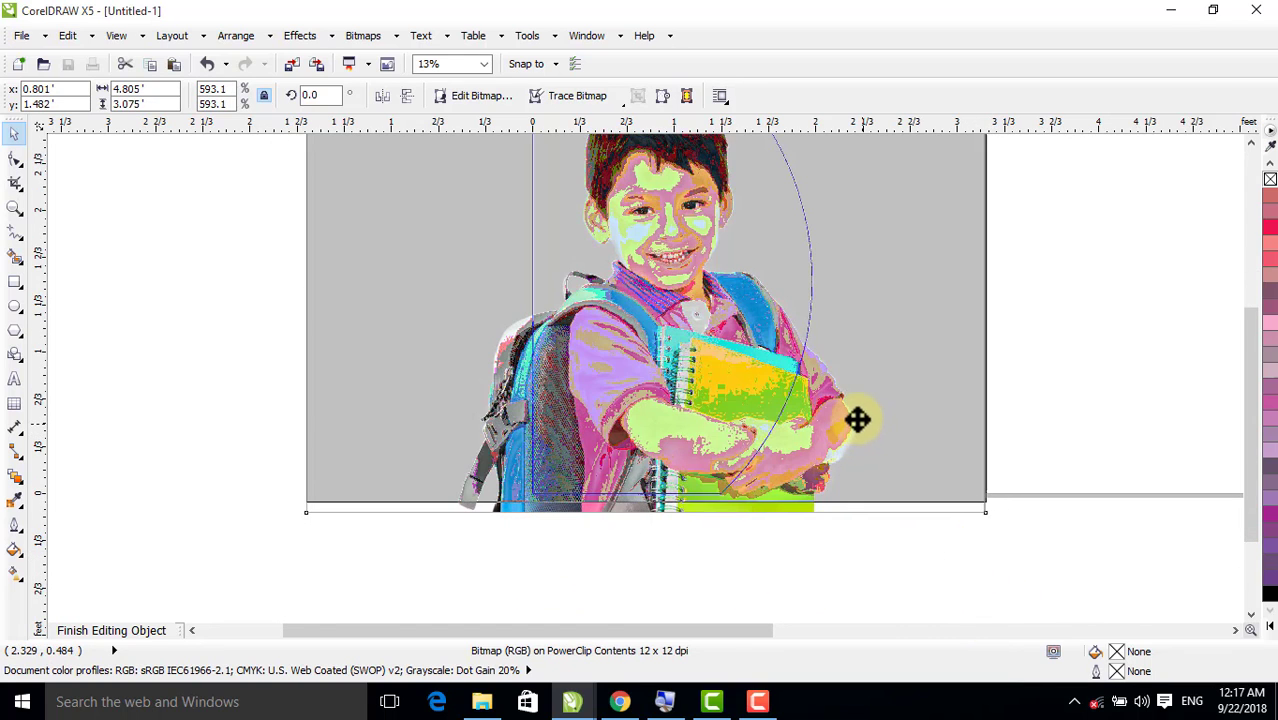
pyautogui.moveTo(857, 420); pyautogui.dragTo(850, 426)
pyautogui.press('F4')
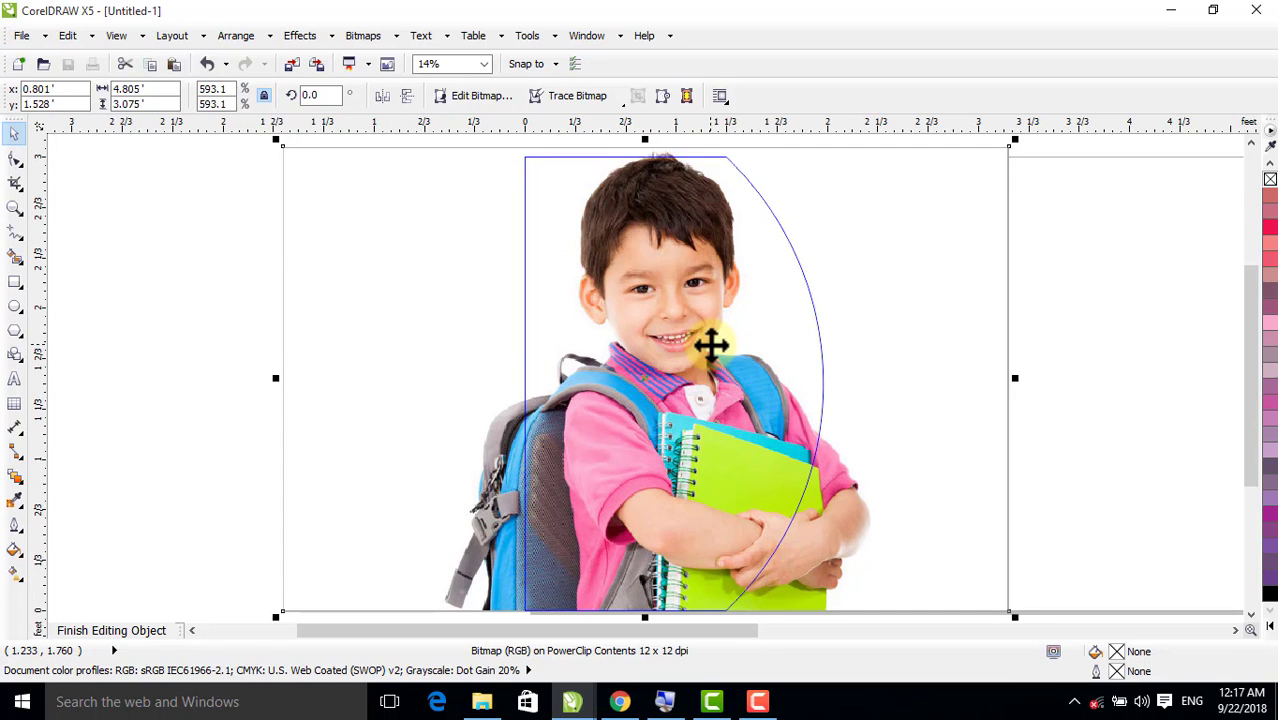
pyautogui.moveTo(710, 345); pyautogui.dragTo(702, 346)
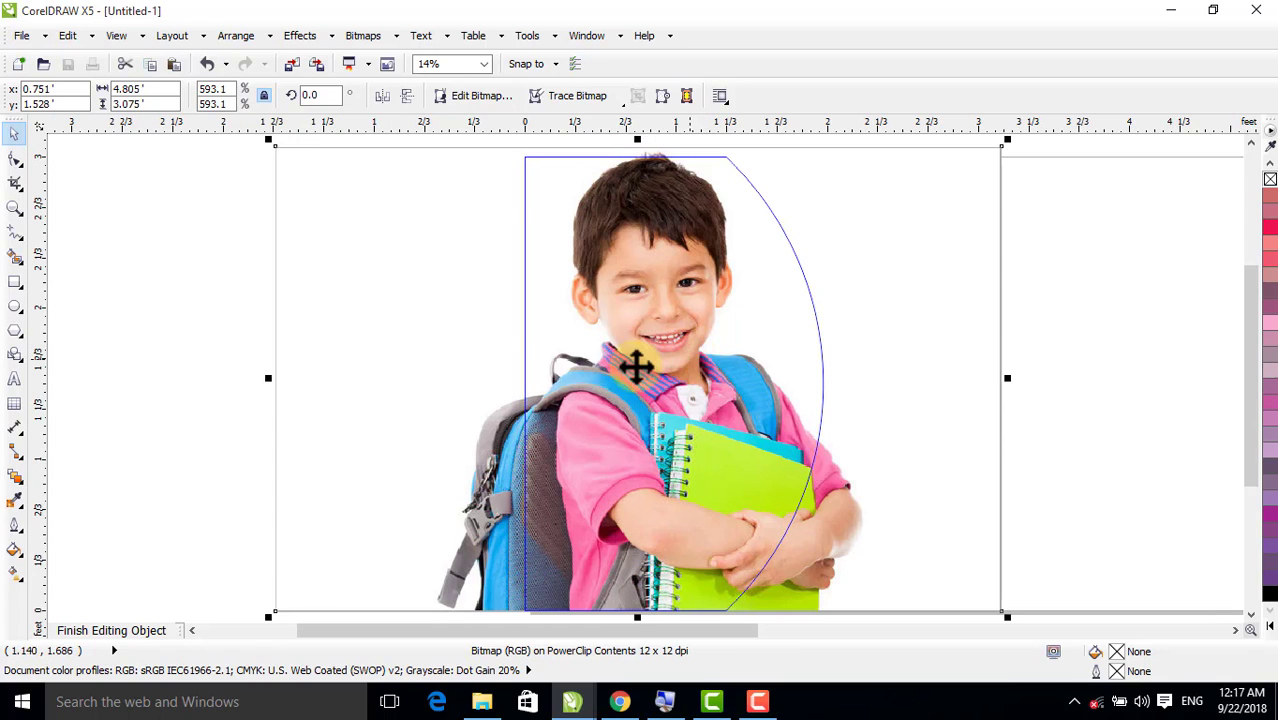
pyautogui.click(112, 630)
pyautogui.press('F4')
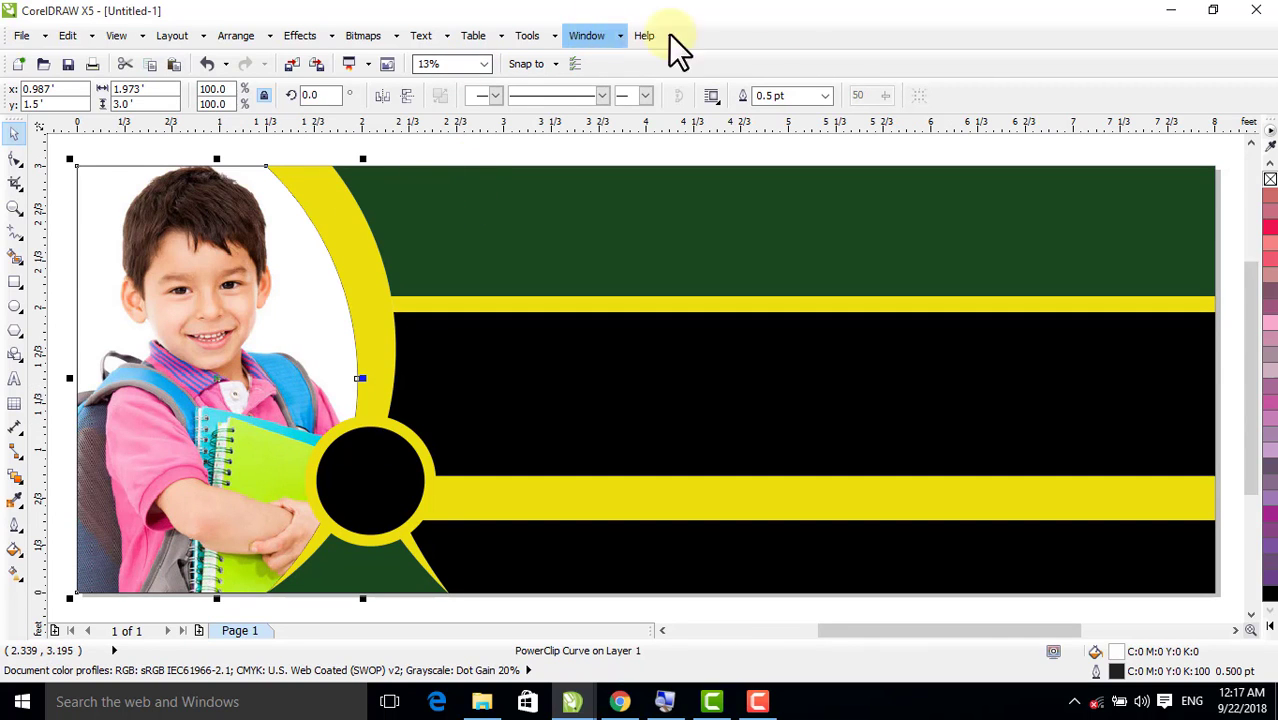
# Import the picture of the woman with a headset from New folder onto the black band and mirror it horizontally
pyautogui.click(1168, 12)
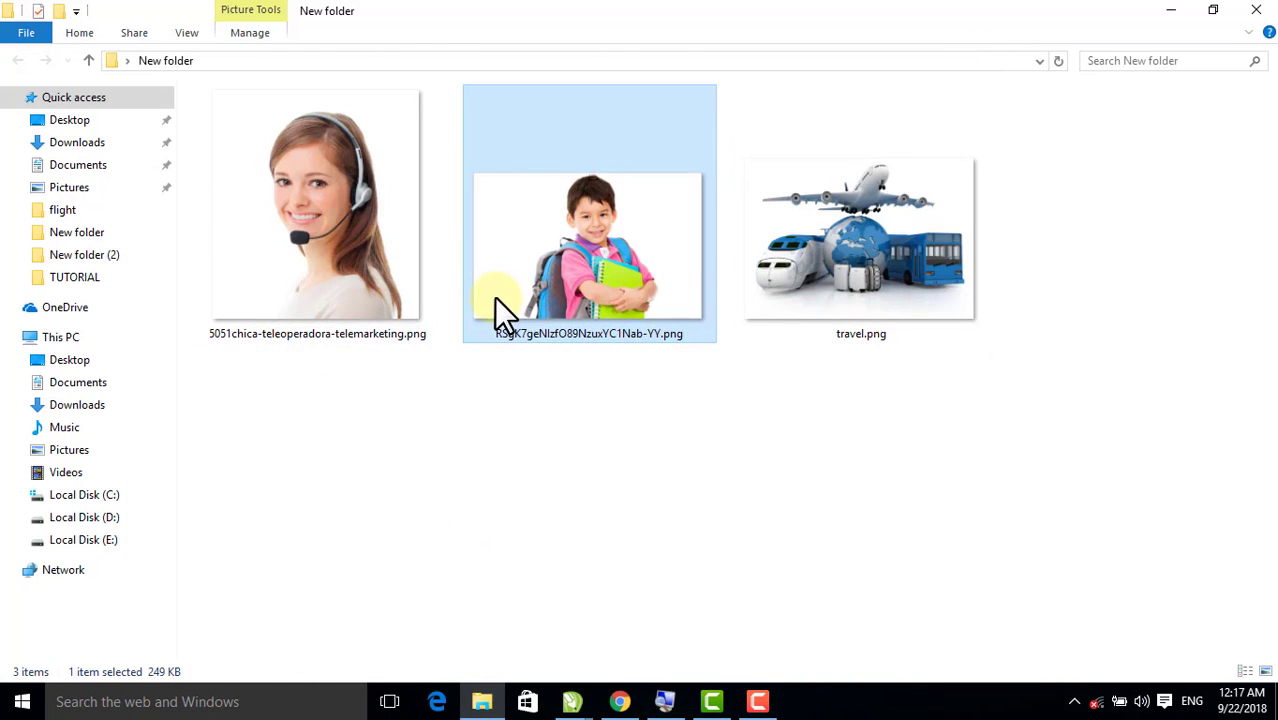
pyautogui.click(361, 270)
pyautogui.moveTo(286, 176); pyautogui.dragTo(567, 644)
pyautogui.moveTo(575, 688); pyautogui.dragTo(484, 403)
pyautogui.click(378, 96)
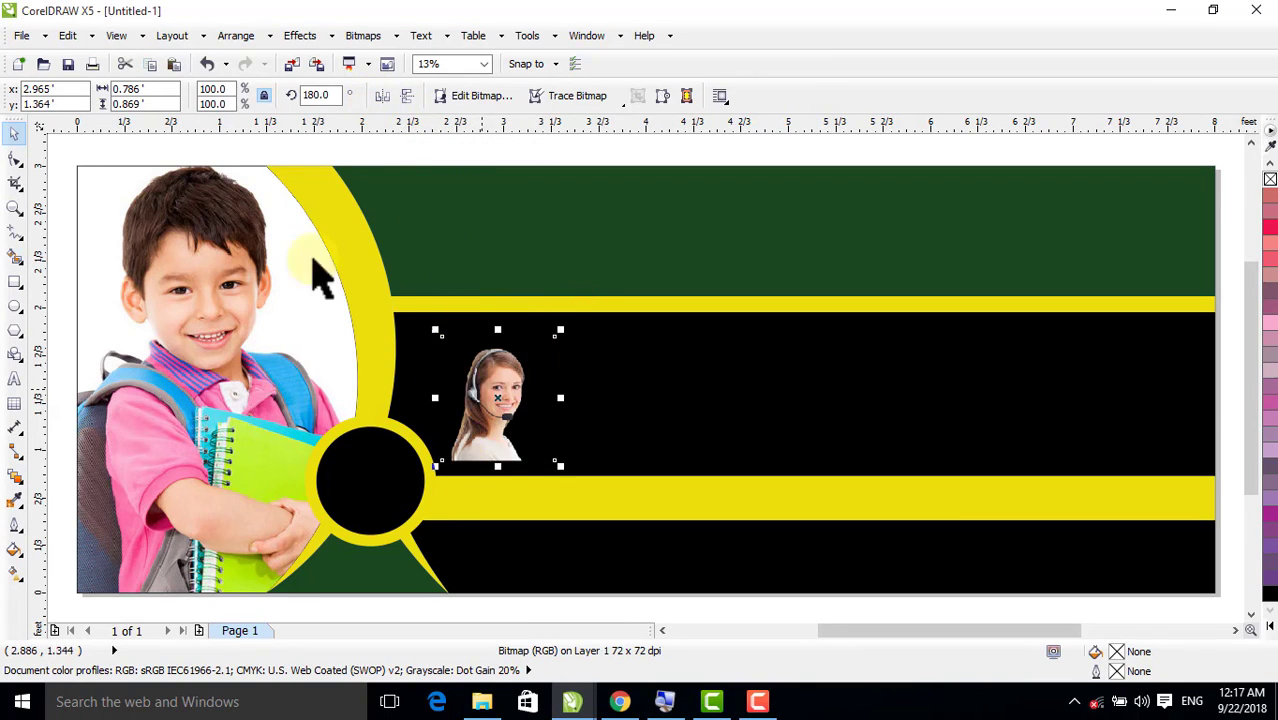
# PowerClip the picture of the woman with a headset inside the black circle
pyautogui.click(302, 38)
pyautogui.moveTo(345, 301)
pyautogui.click(476, 302)
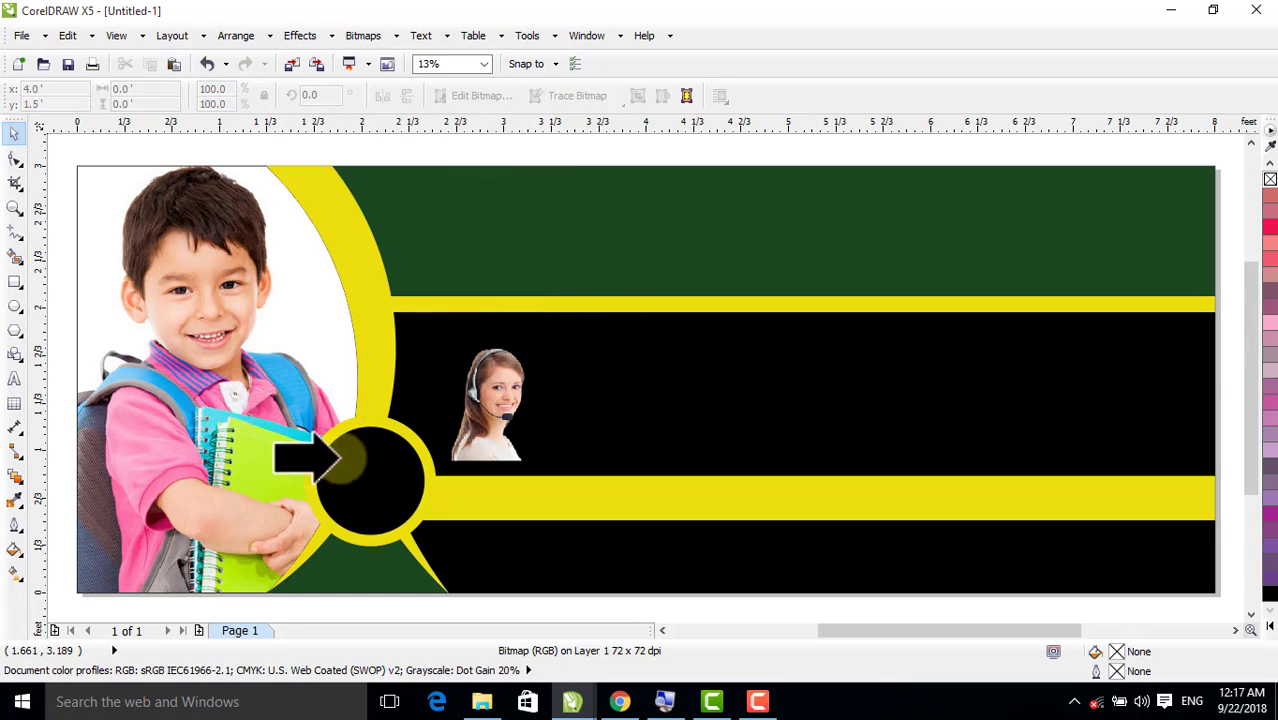
pyautogui.click(366, 483)
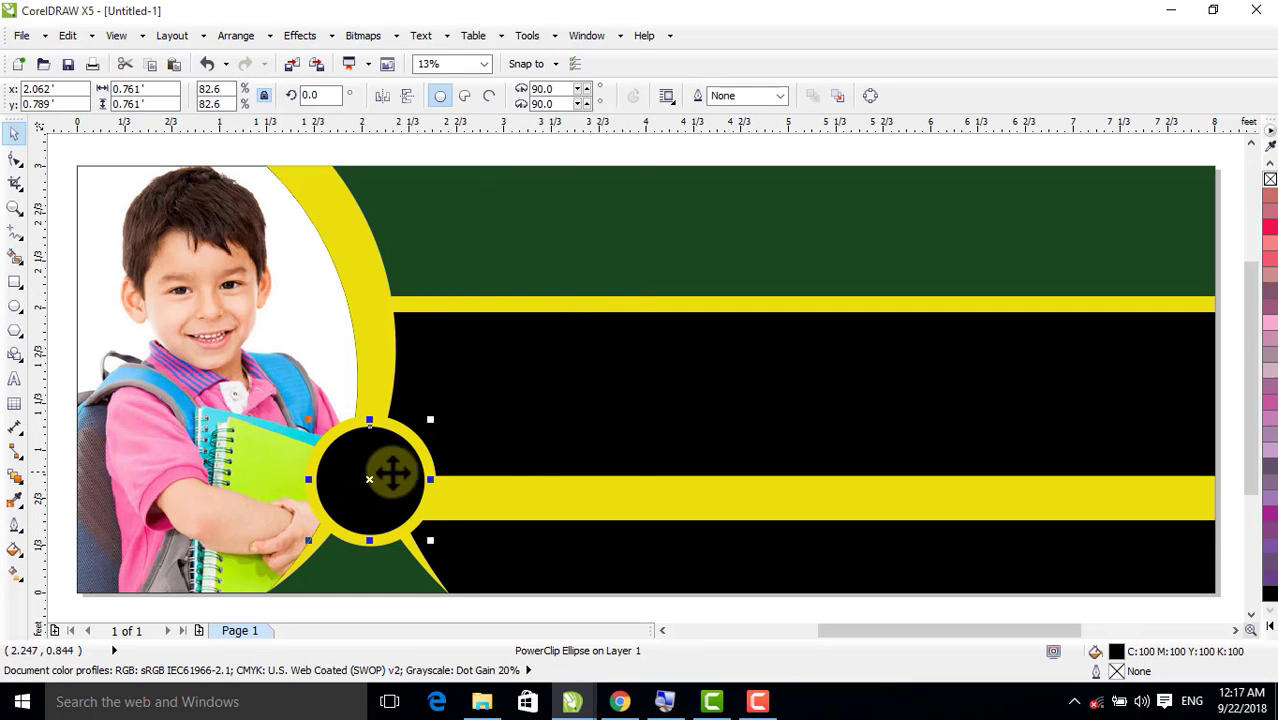
# Edit the black circle's PowerClip contents, resize the woman's picture to about 0.76 by 0.85 ft, centre it in the circle and finish editing
pyautogui.rightClick(369, 479)
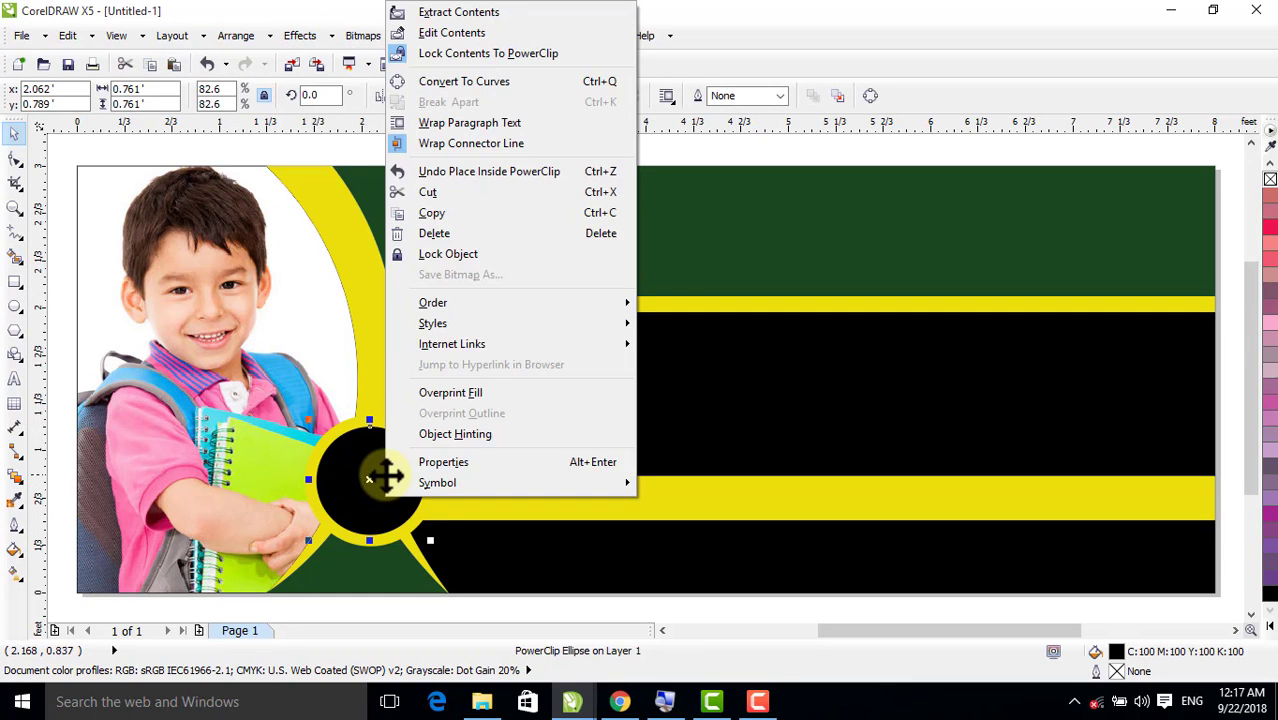
pyautogui.click(437, 27)
pyautogui.moveTo(508, 410); pyautogui.dragTo(375, 503)
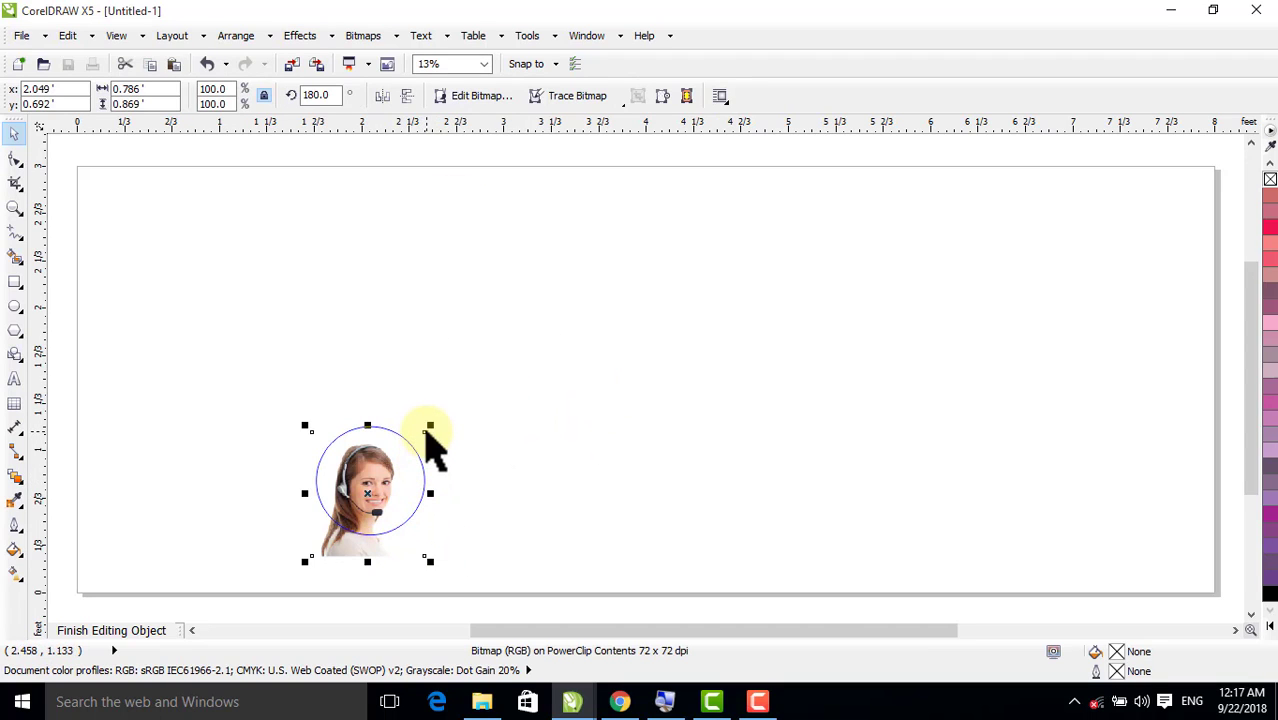
pyautogui.moveTo(433, 426); pyautogui.dragTo(445, 417)
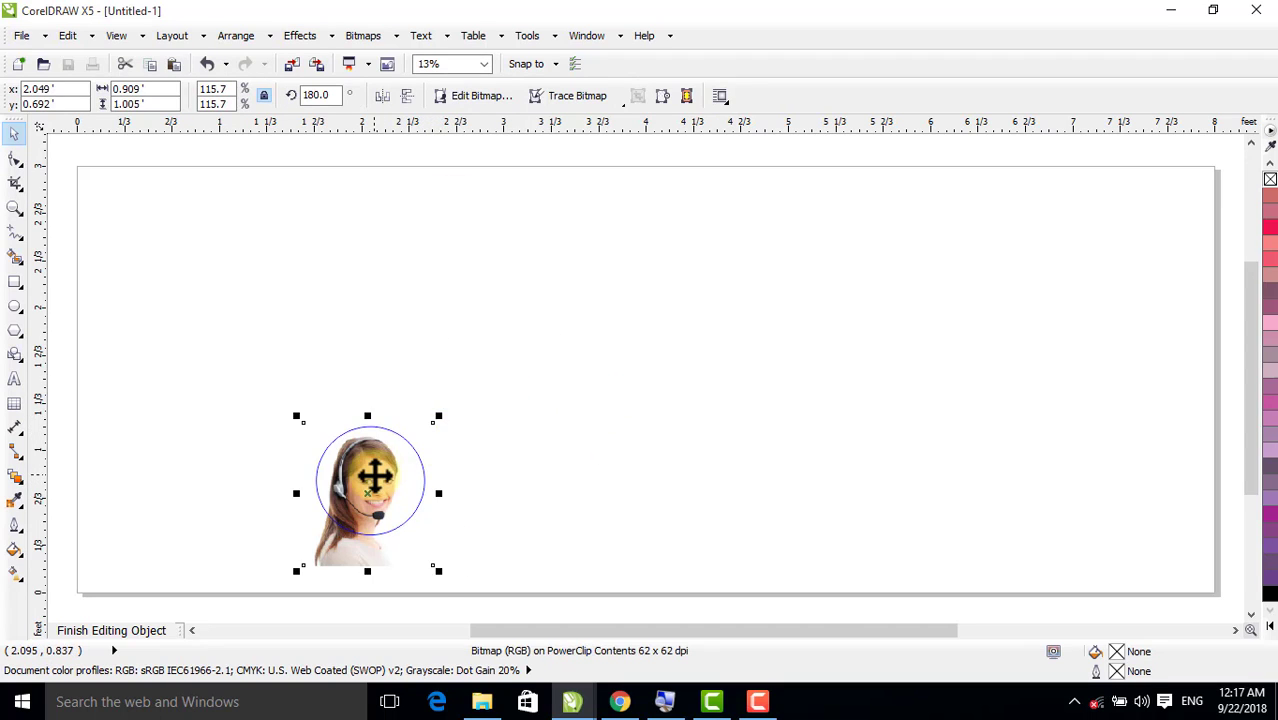
pyautogui.moveTo(445, 566); pyautogui.dragTo(433, 563)
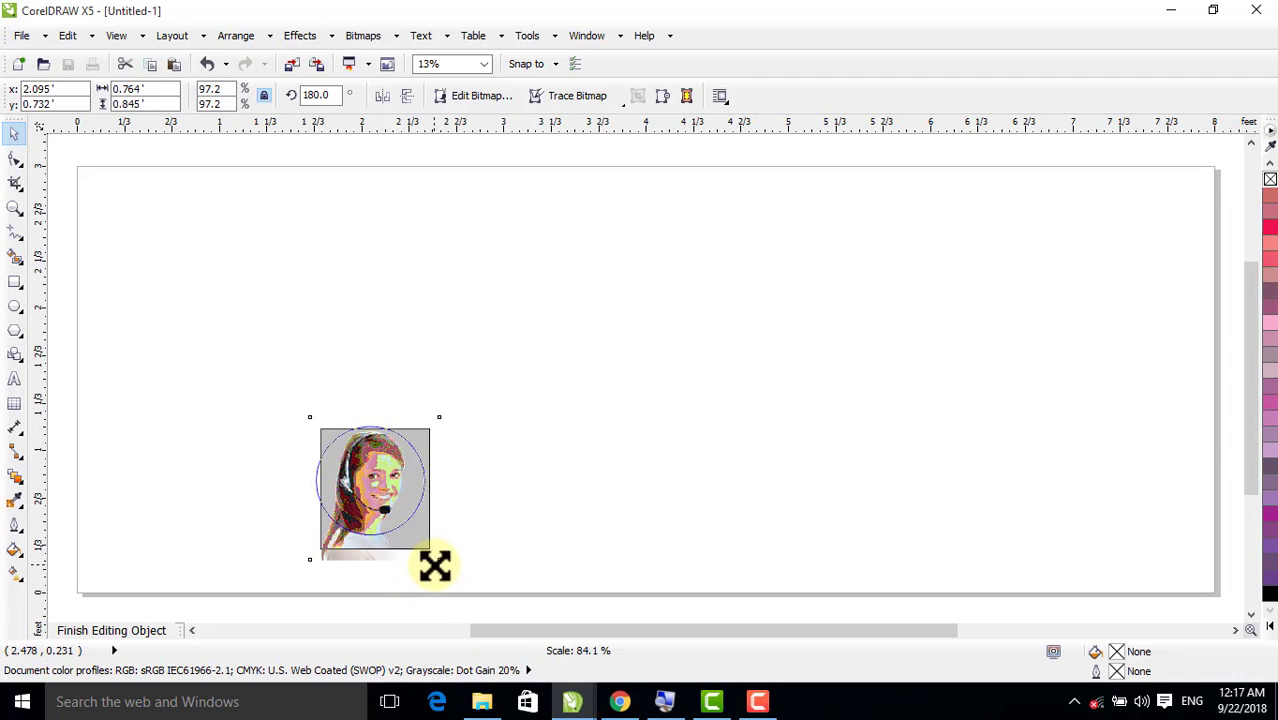
pyautogui.moveTo(367, 496); pyautogui.dragTo(365, 486)
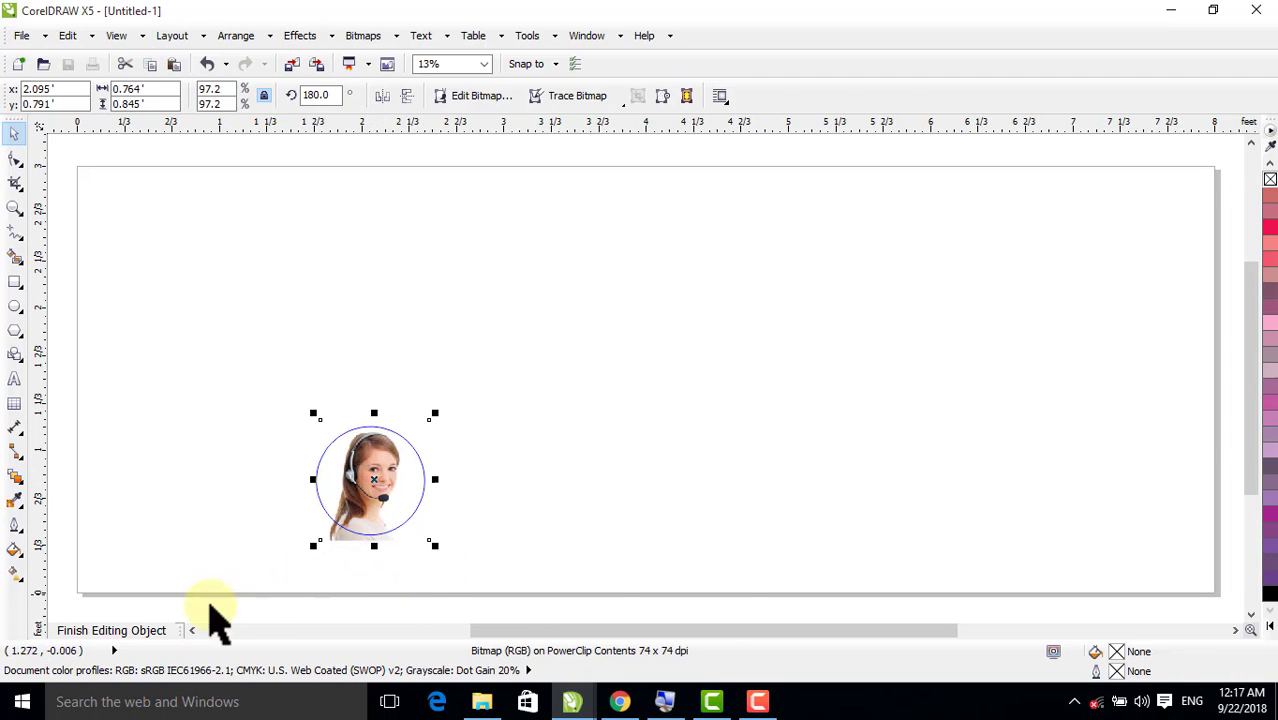
pyautogui.click(132, 631)
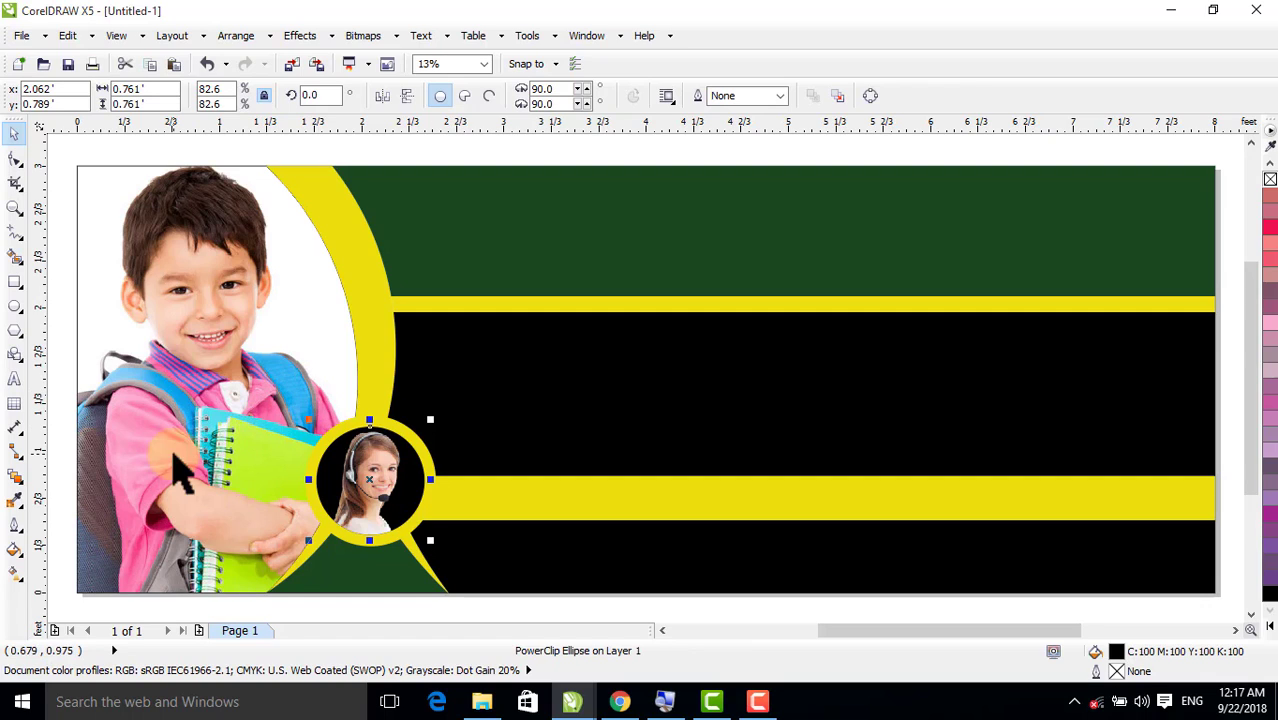
# Switch to the 006.cdr document and ungroup the finished banner design
pyautogui.click(586, 38)
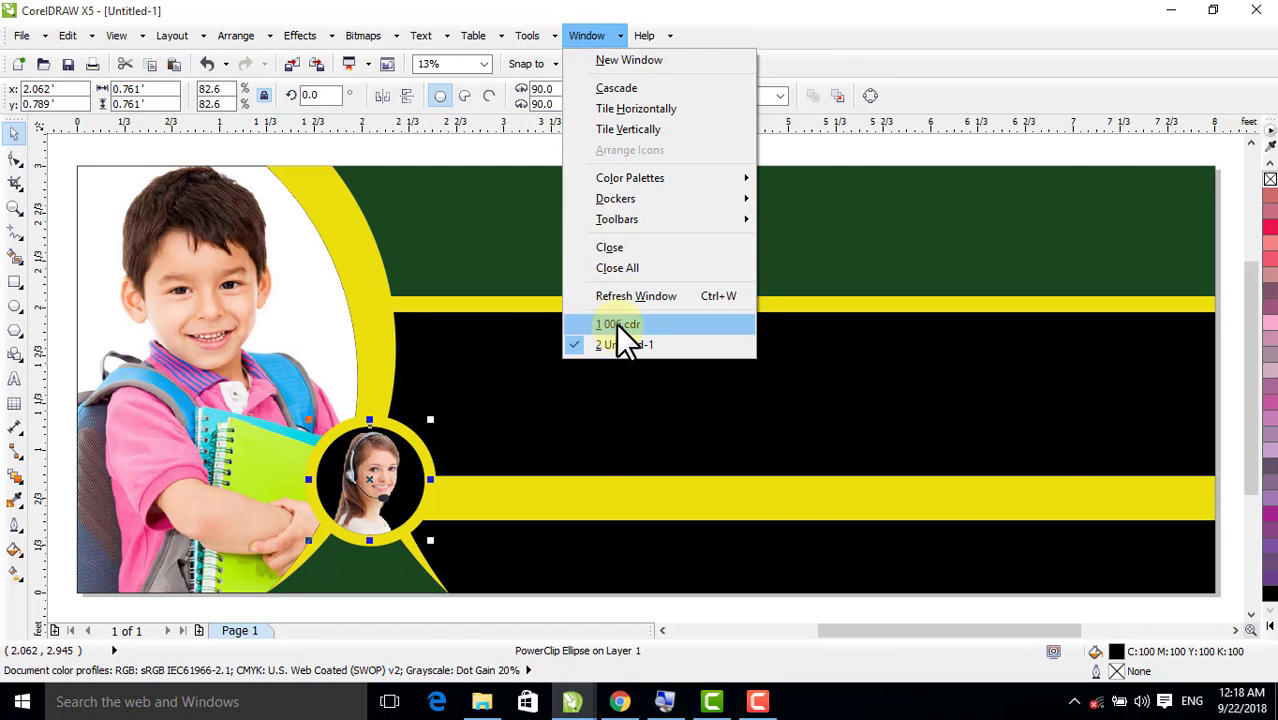
pyautogui.click(616, 324)
pyautogui.click(577, 212)
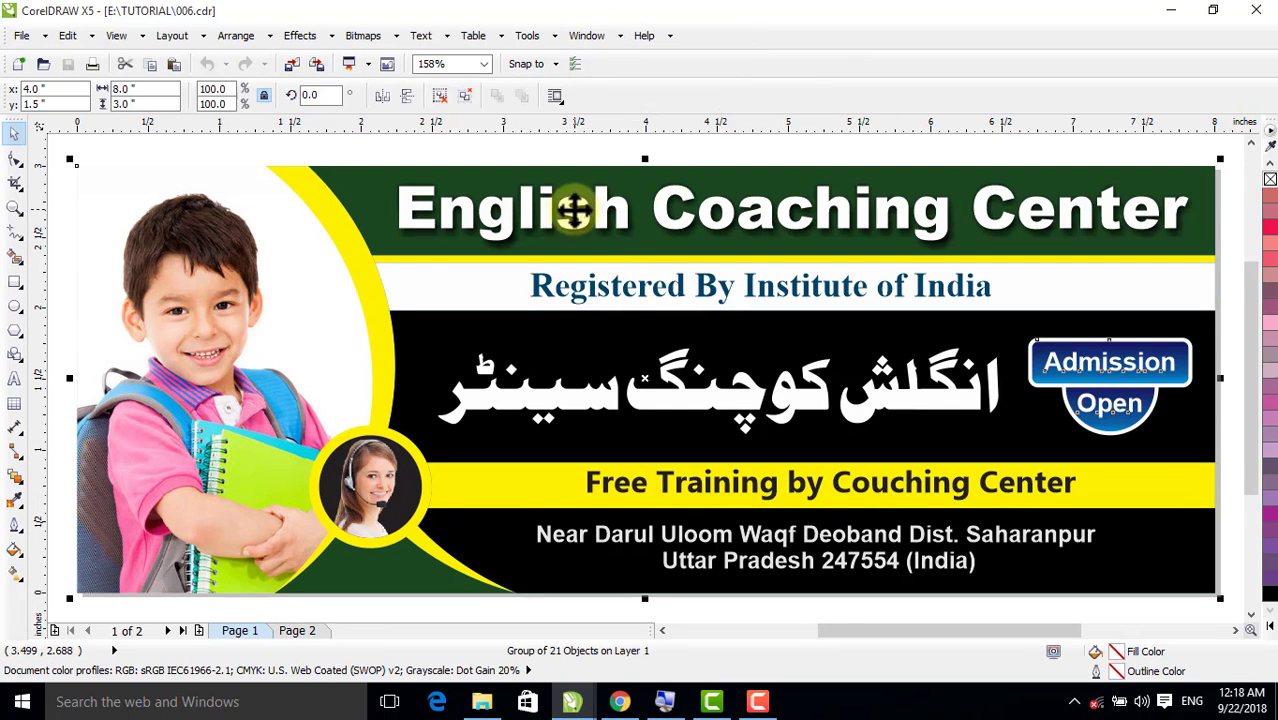
pyautogui.click(440, 96)
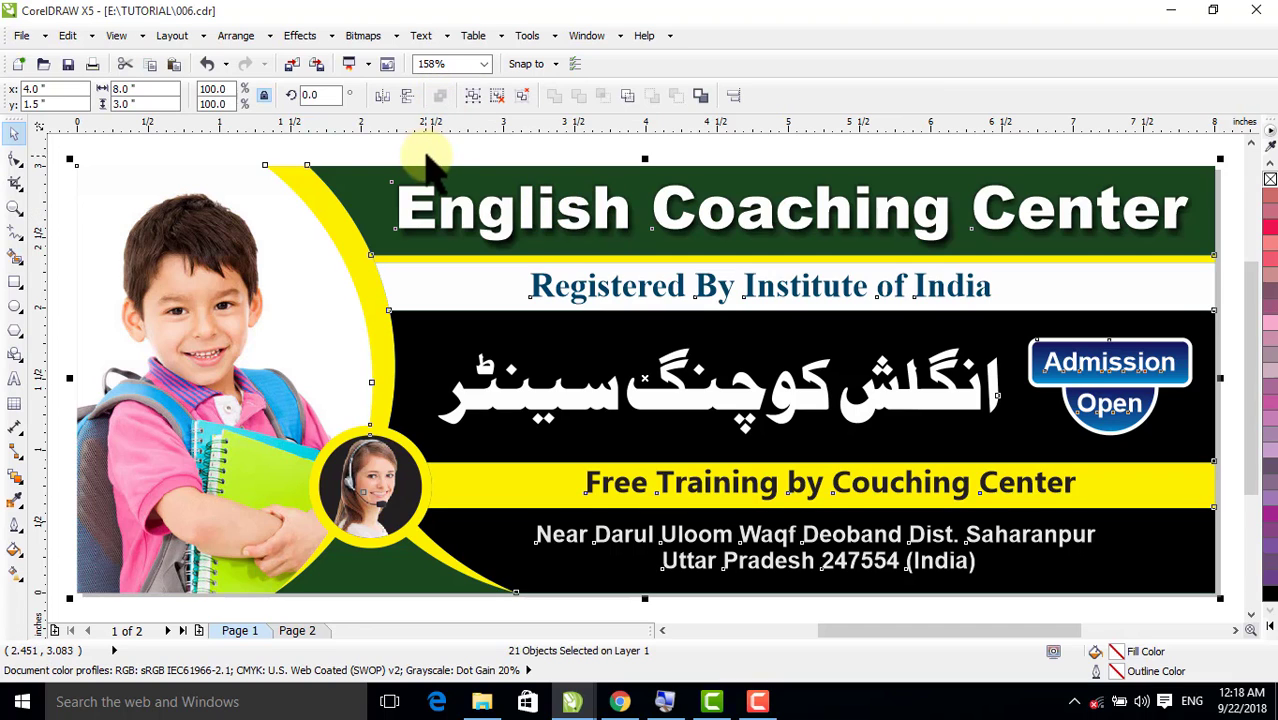
pyautogui.click(415, 205)
pyautogui.click(368, 160)
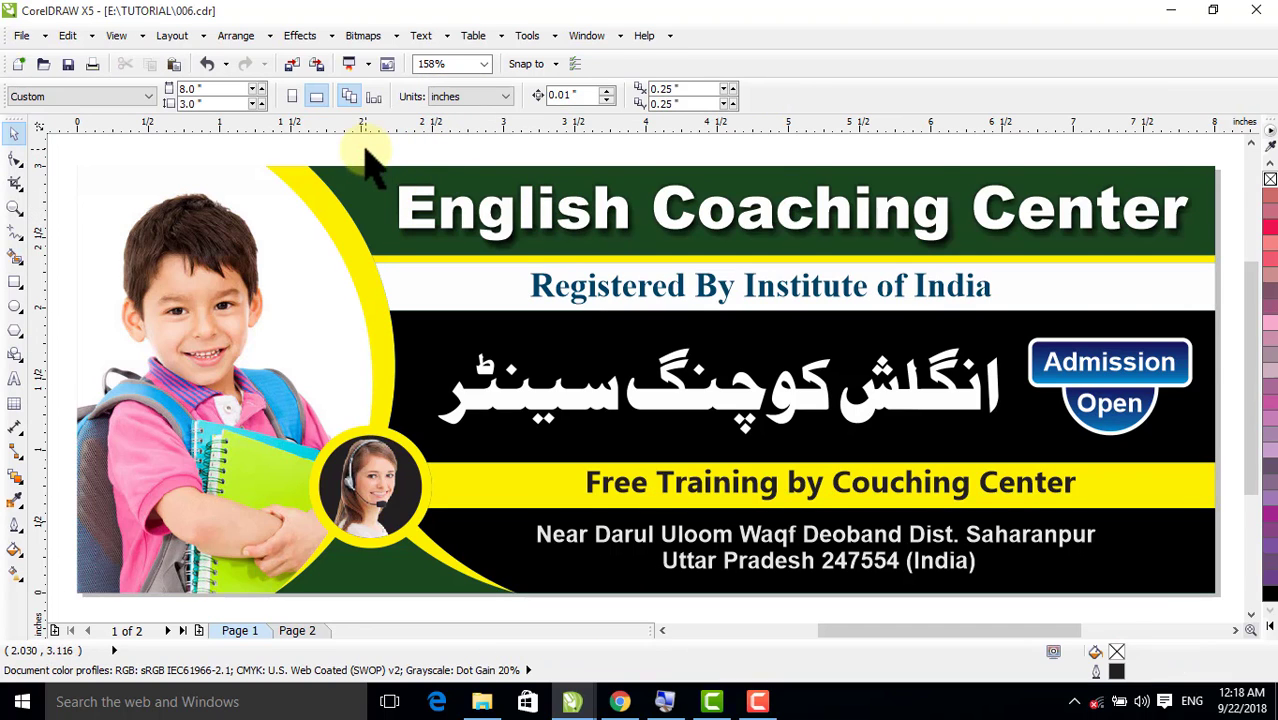
# Copy the banner's text lines and the Admission Open badge from 006.cdr and paste them into the Untitled-1 document
pyautogui.scroll(-1, 1235, 605)
pyautogui.moveTo(1240, 612); pyautogui.dragTo(1164, 594)
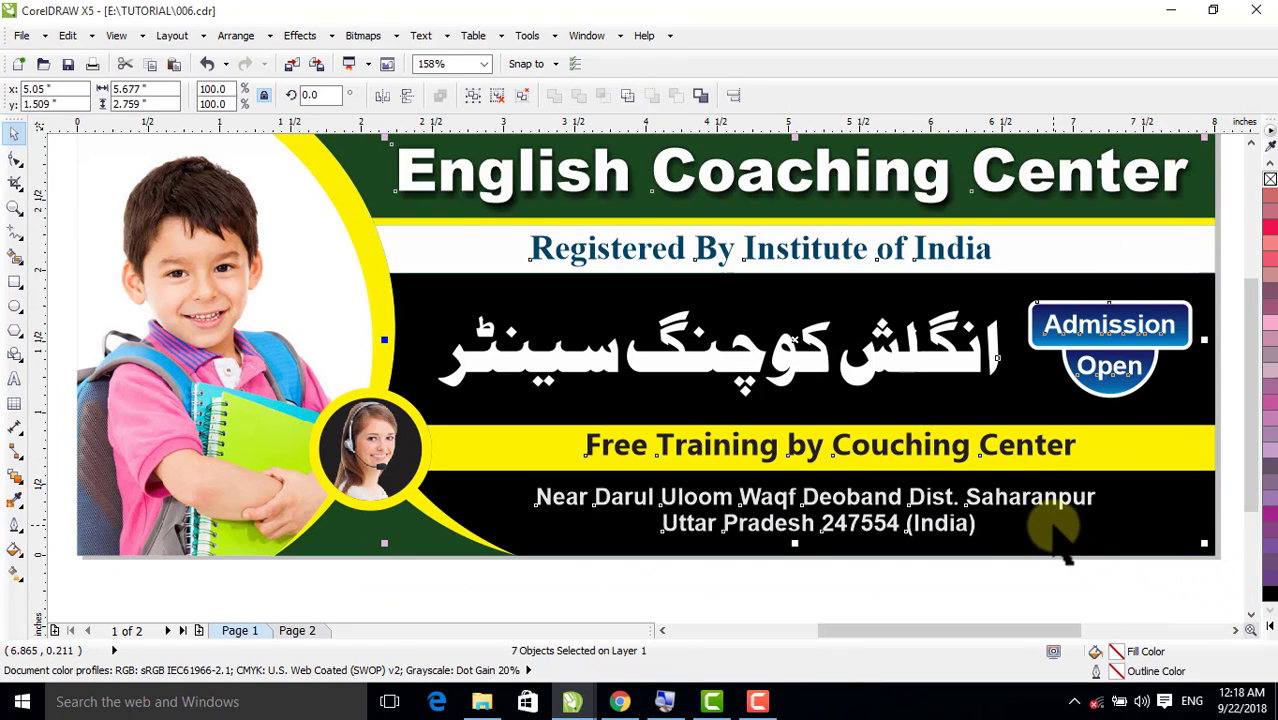
pyautogui.click(472, 178)
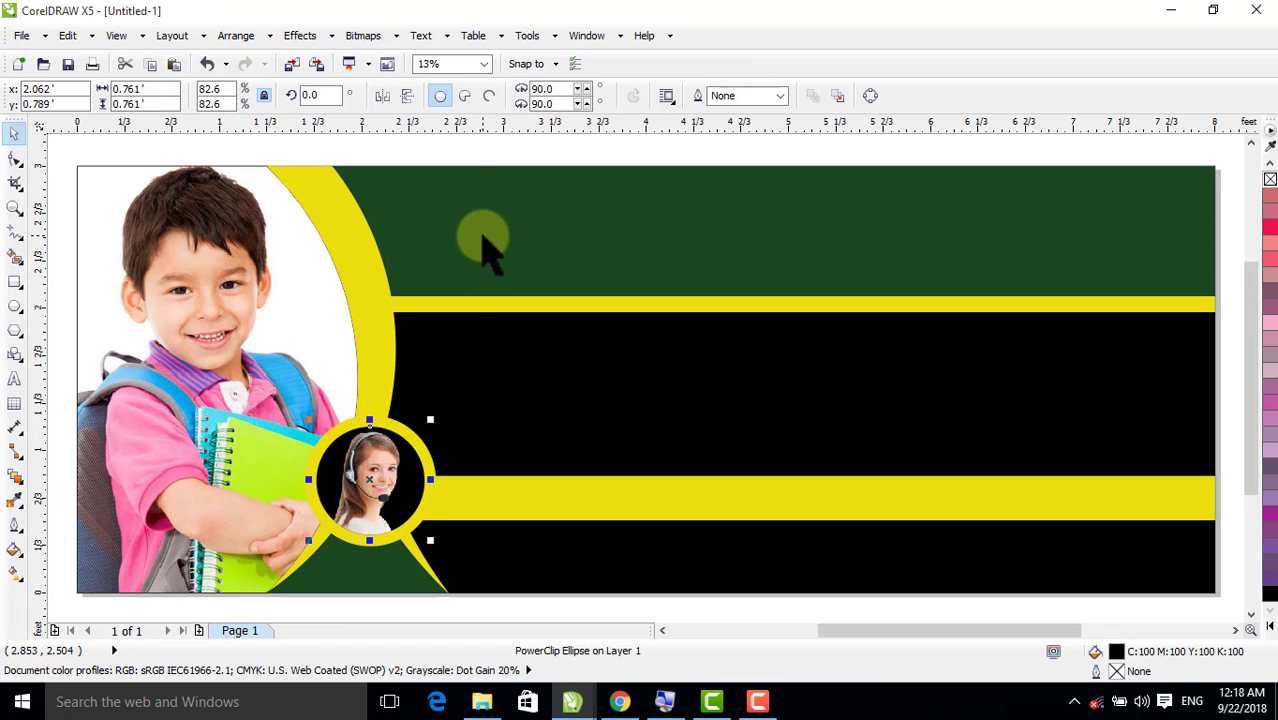
pyautogui.hotkey('ctrl', 'v')
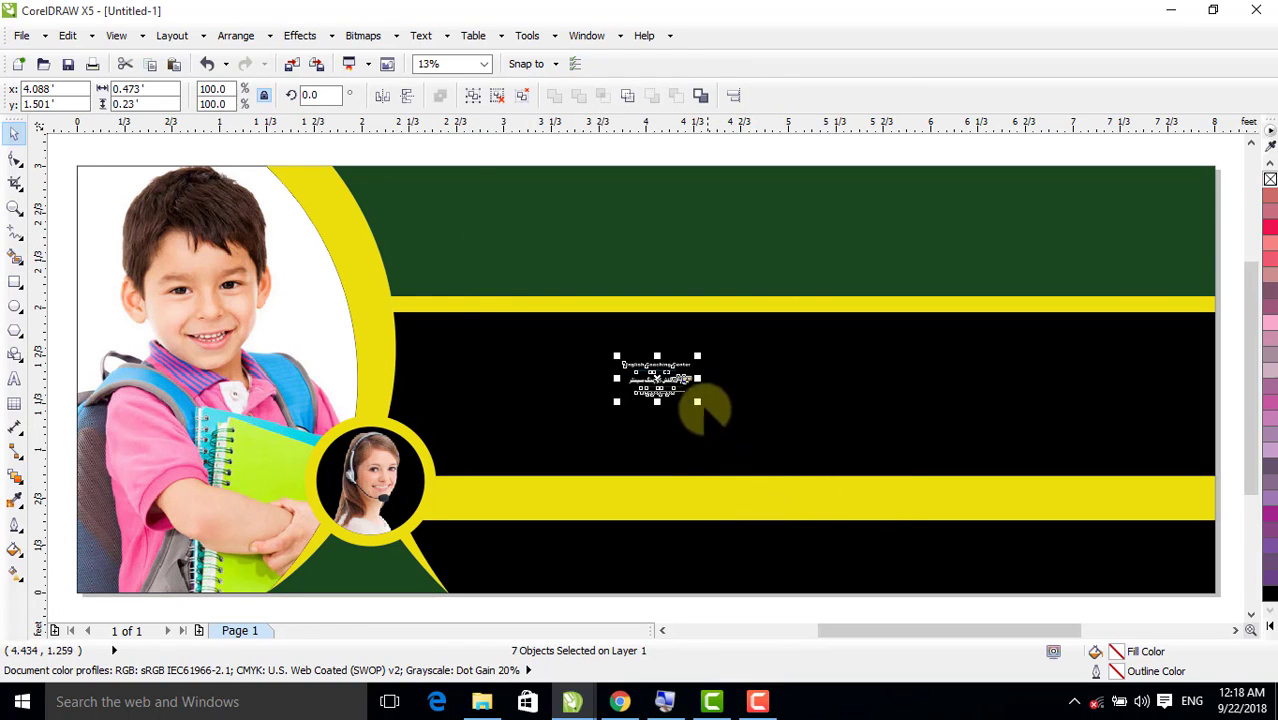
# Enlarge the pasted texts and badge to about 2.62 by 1.27 ft and move them off the page, beside the banner's right edge
pyautogui.moveTo(698, 402); pyautogui.dragTo(798, 479)
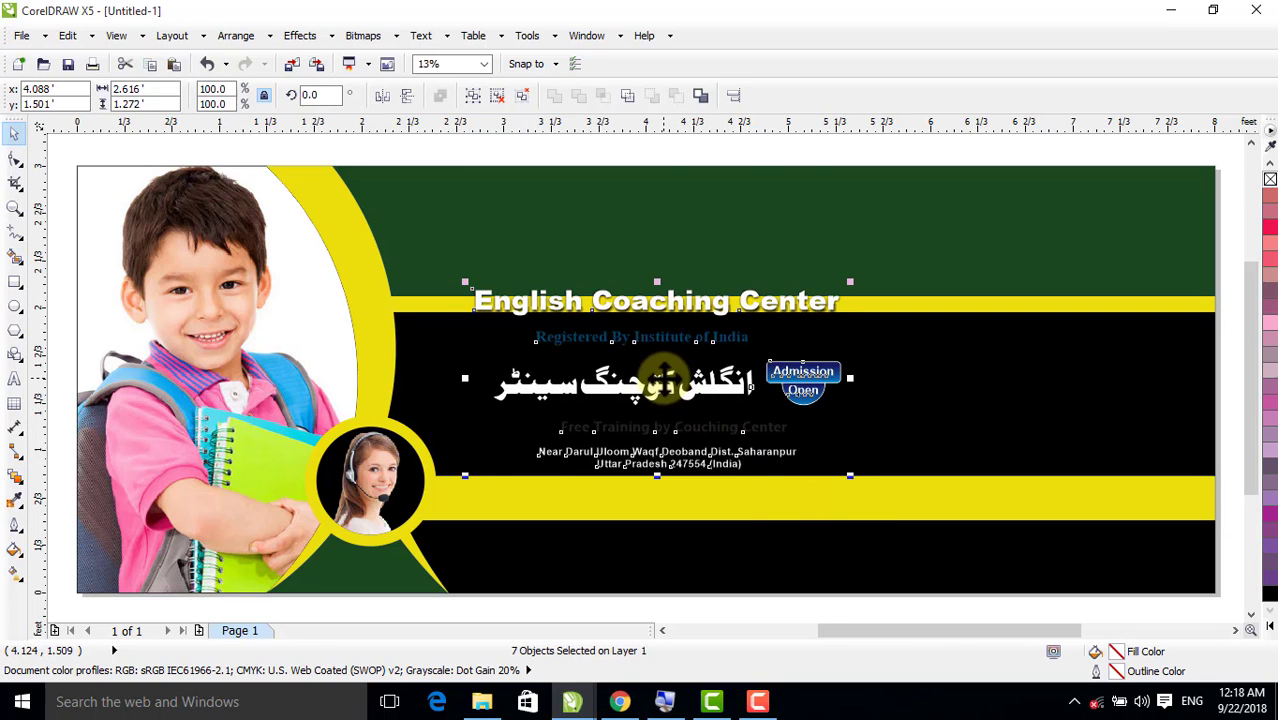
pyautogui.moveTo(657, 383); pyautogui.dragTo(1103, 423)
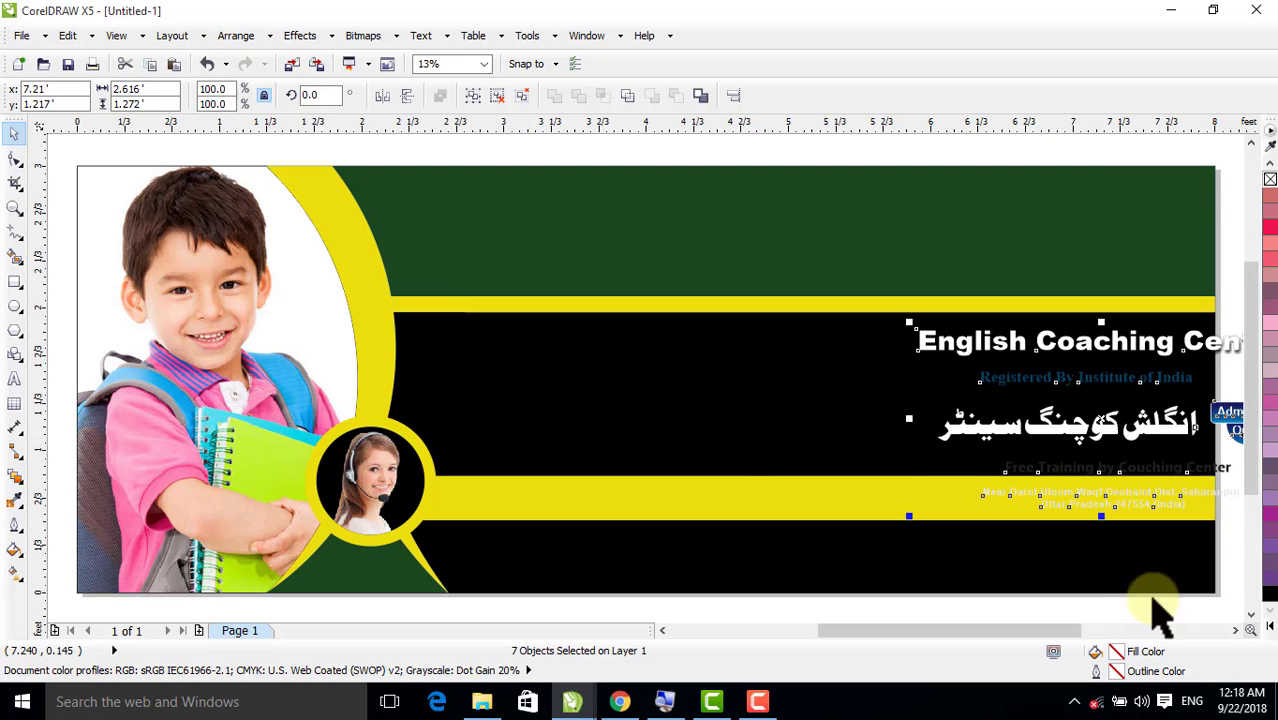
pyautogui.click(1235, 630)
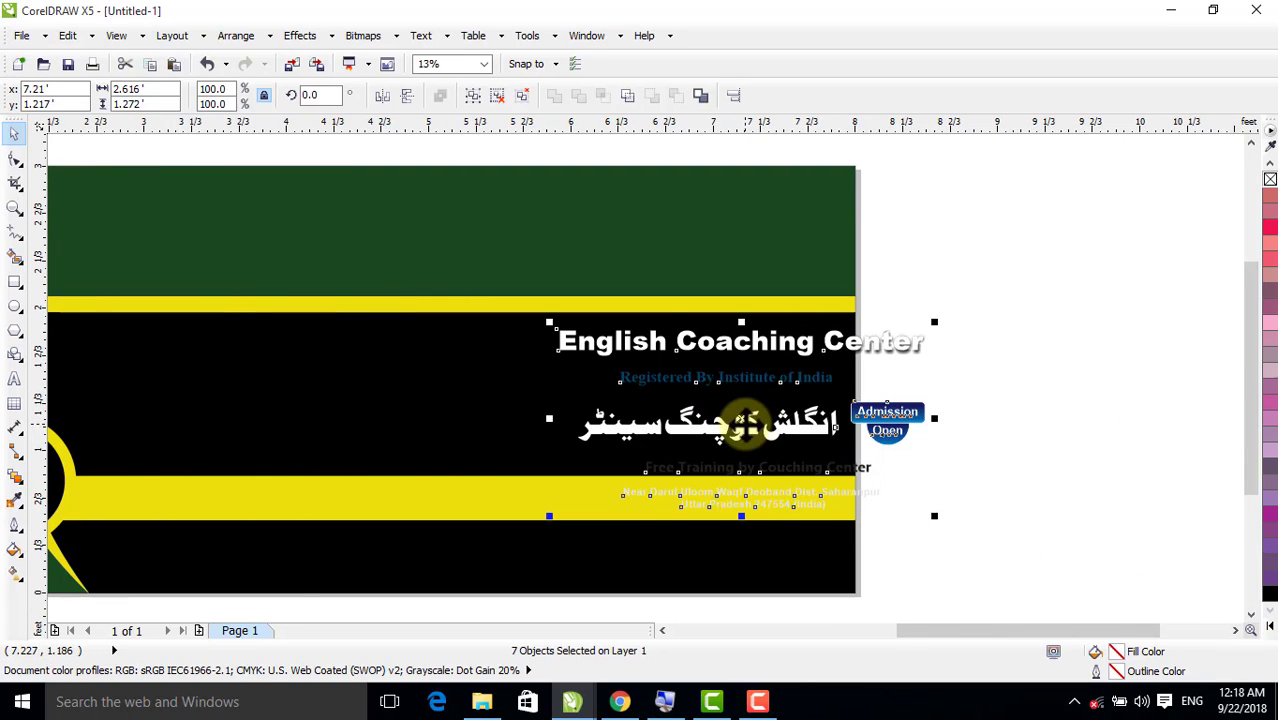
pyautogui.moveTo(745, 425); pyautogui.dragTo(1077, 369)
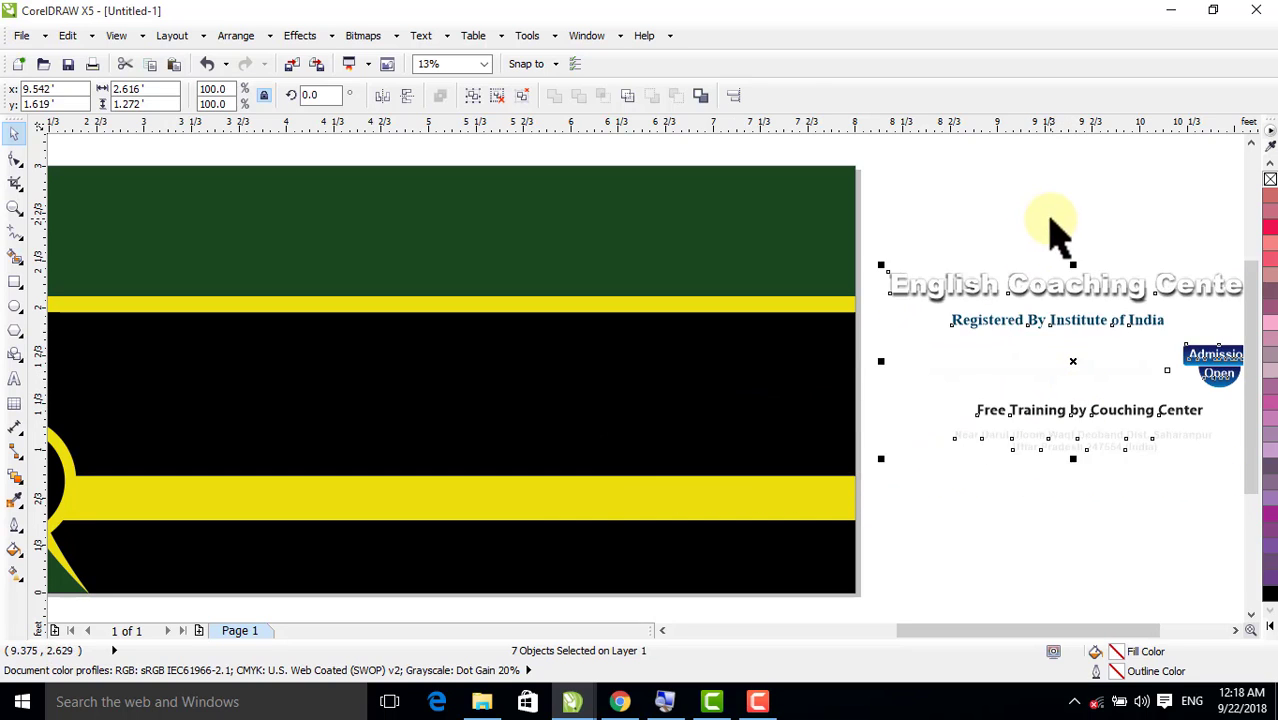
pyautogui.click(1058, 235)
# Move the English Coaching Center heading onto the green band, enlarge it to about 5.4 by 0.38 ft and centre it vertically in the band
pyautogui.click(979, 287)
pyautogui.moveTo(979, 287); pyautogui.dragTo(342, 230)
pyautogui.moveTo(628, 252); pyautogui.dragTo(687, 334)
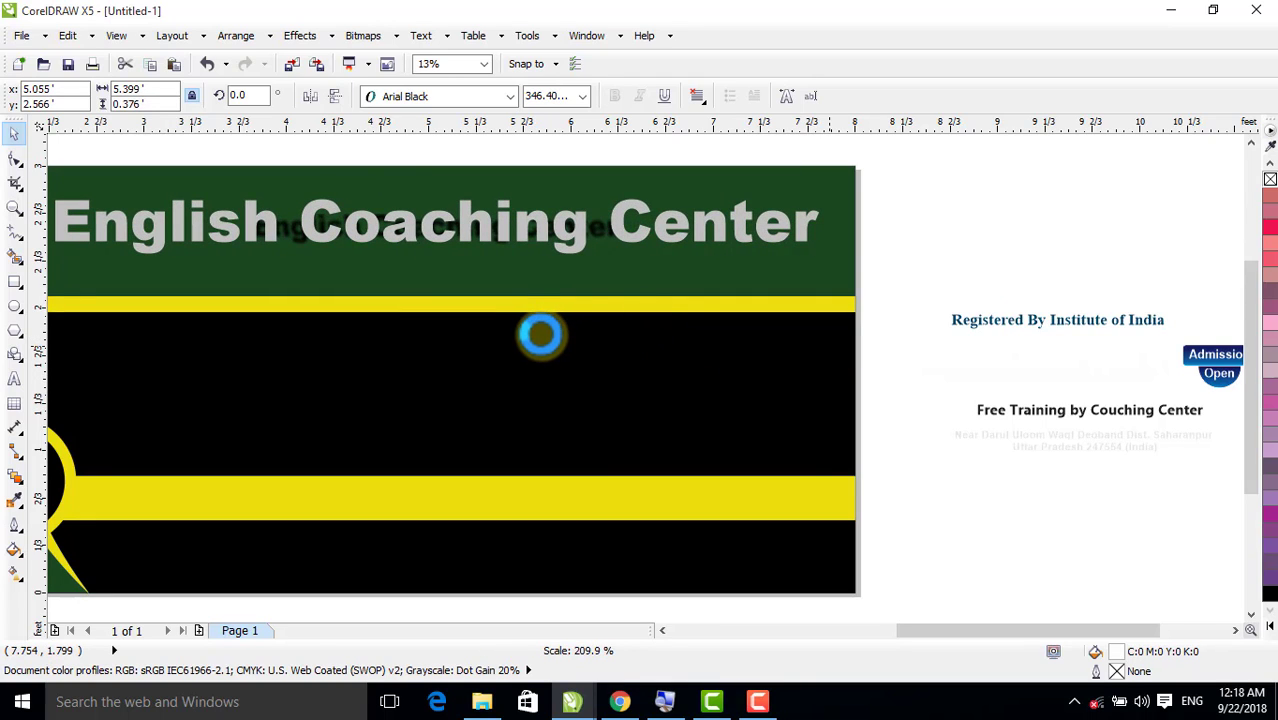
pyautogui.scroll(-1, 540, 335)
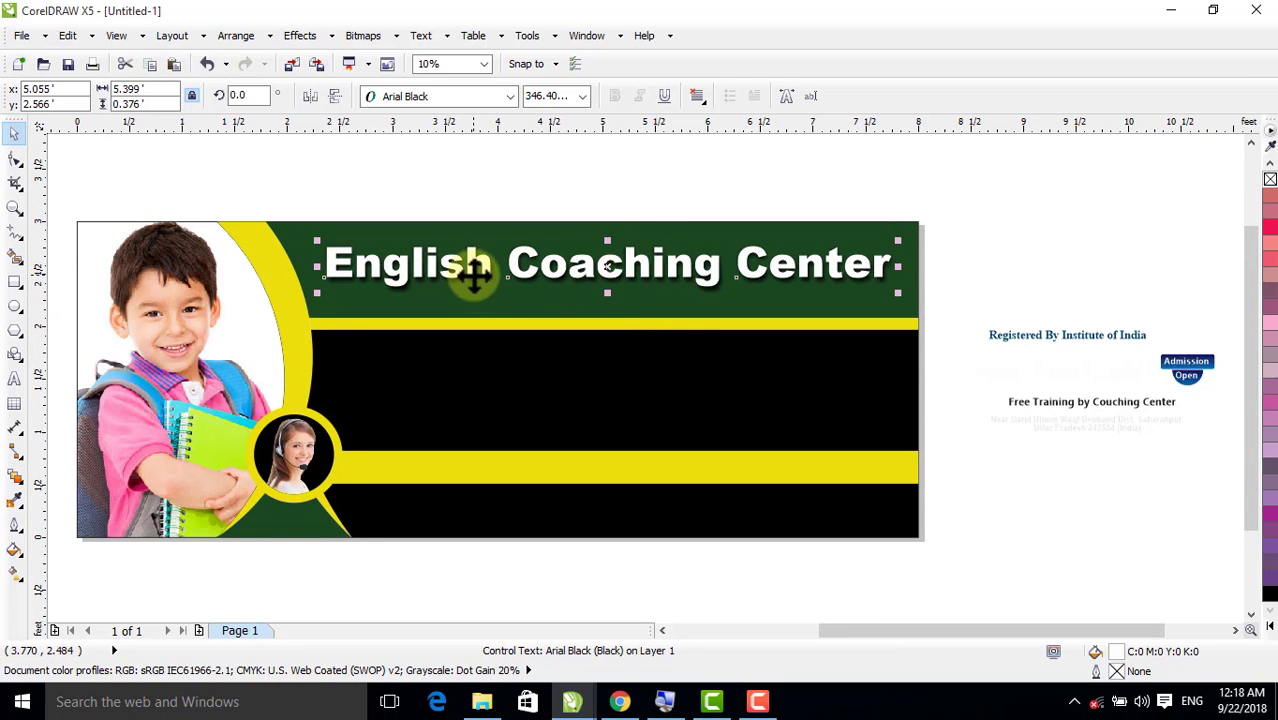
pyautogui.click(15, 207)
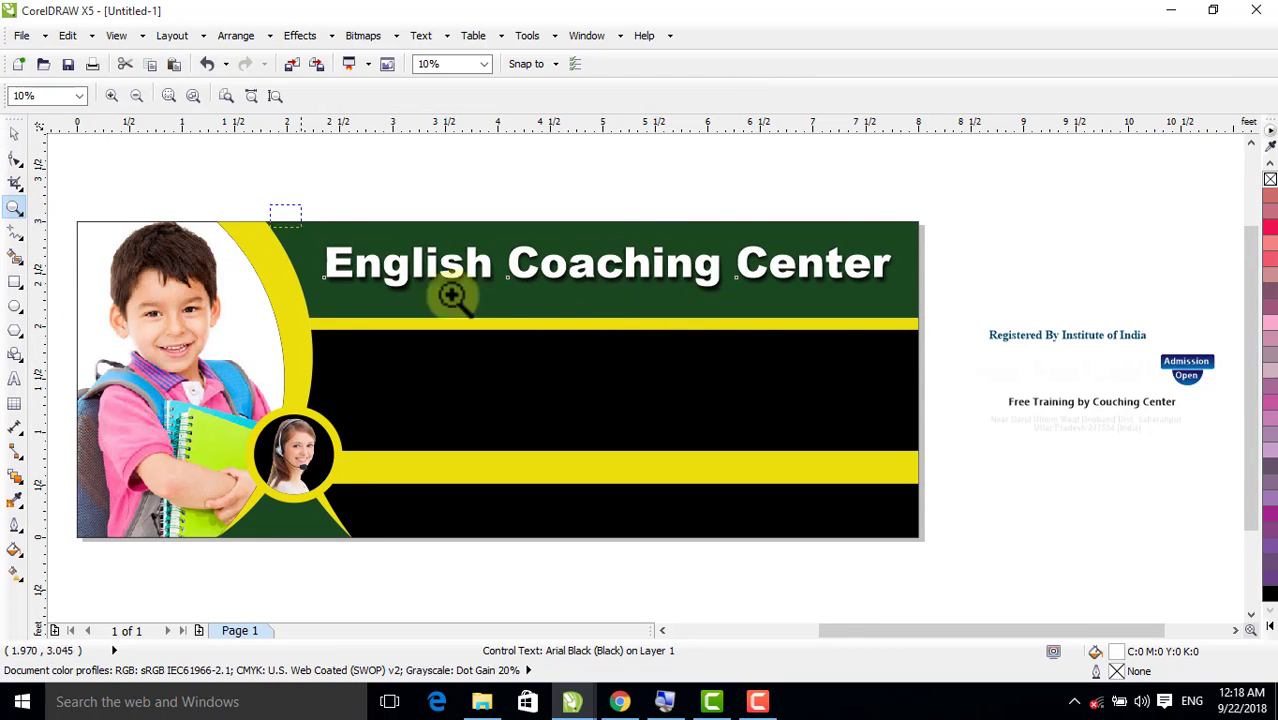
pyautogui.moveTo(452, 295); pyautogui.dragTo(969, 371)
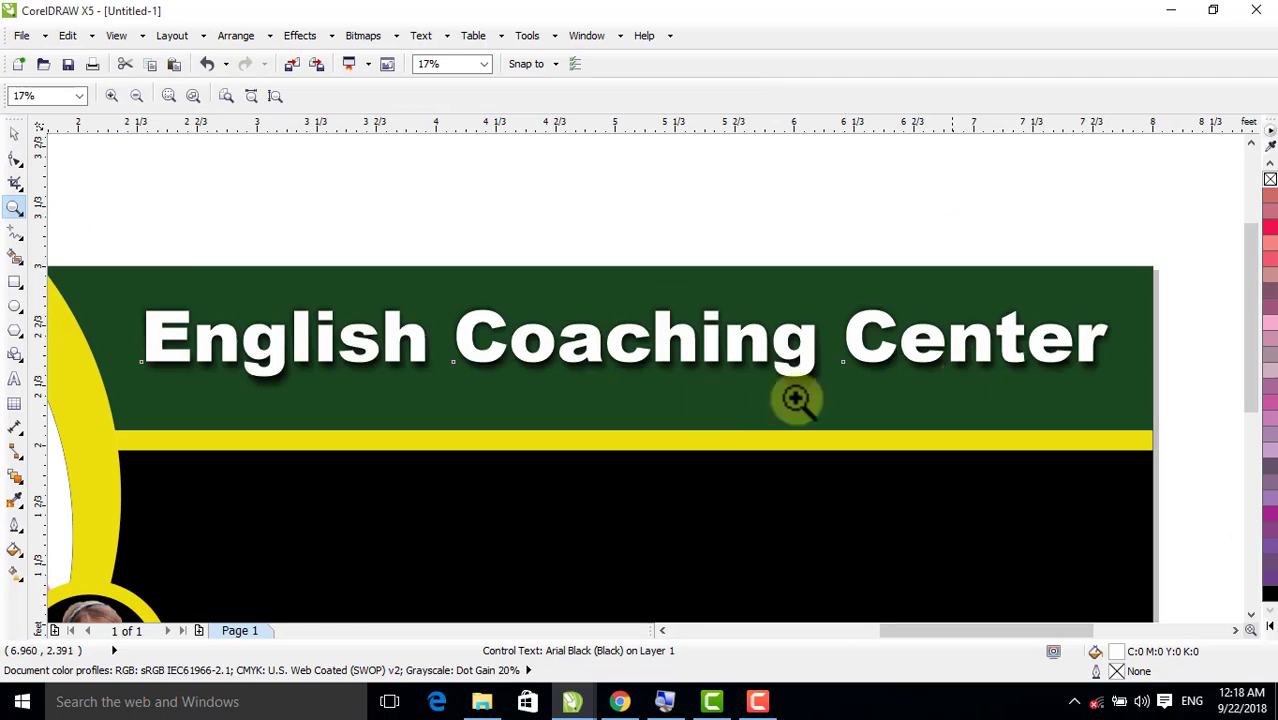
pyautogui.click(14, 135)
pyautogui.moveTo(392, 357); pyautogui.dragTo(396, 362)
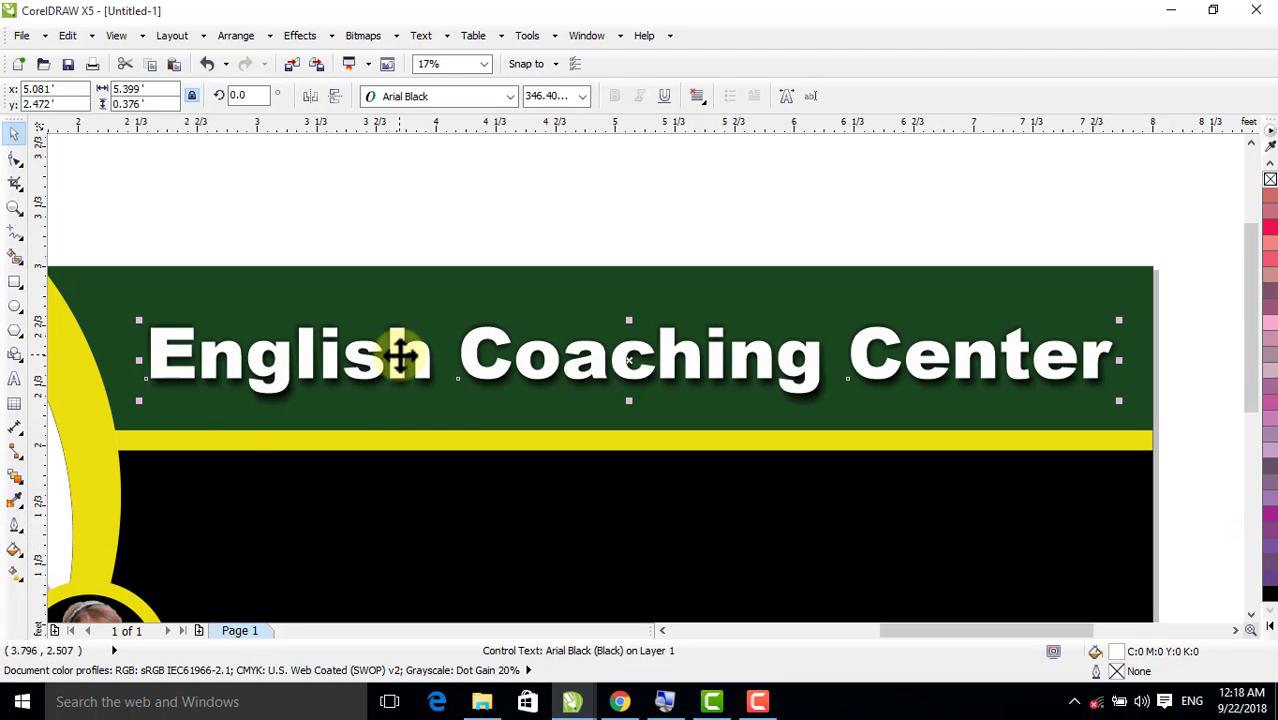
# Clear the existing drop shadow from the English Coaching Center heading
pyautogui.click(396, 345)
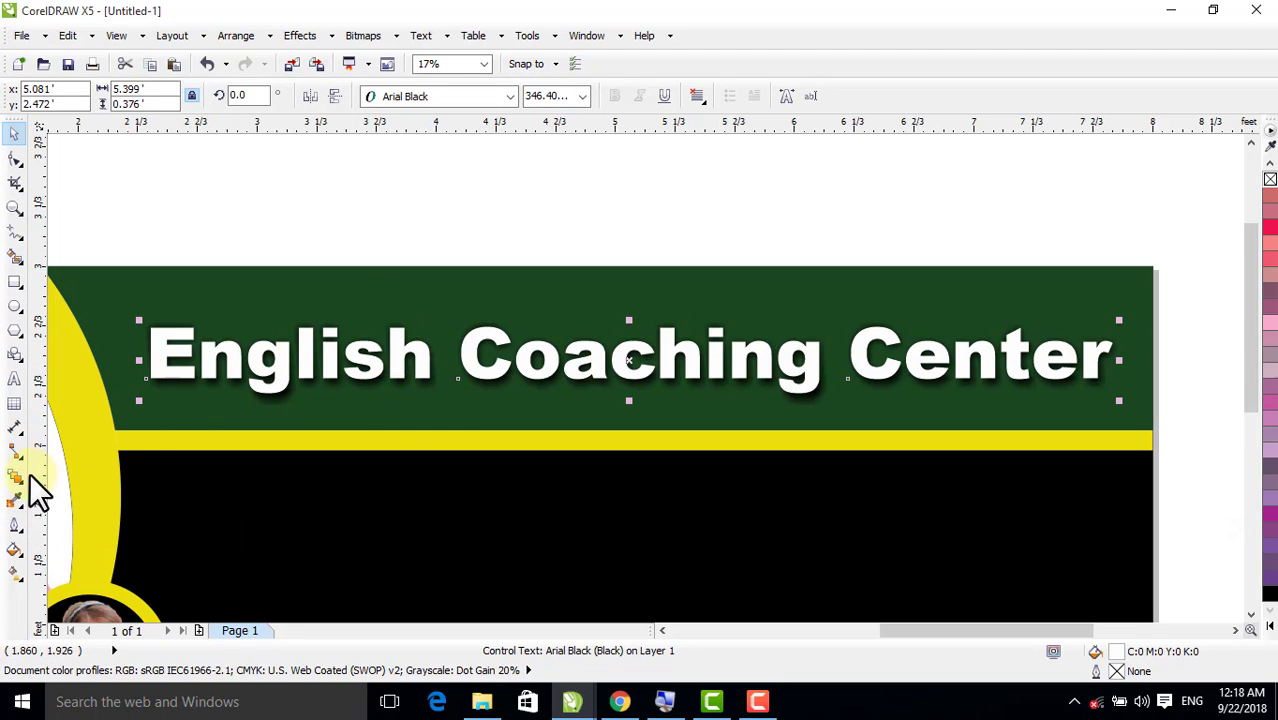
pyautogui.click(18, 478)
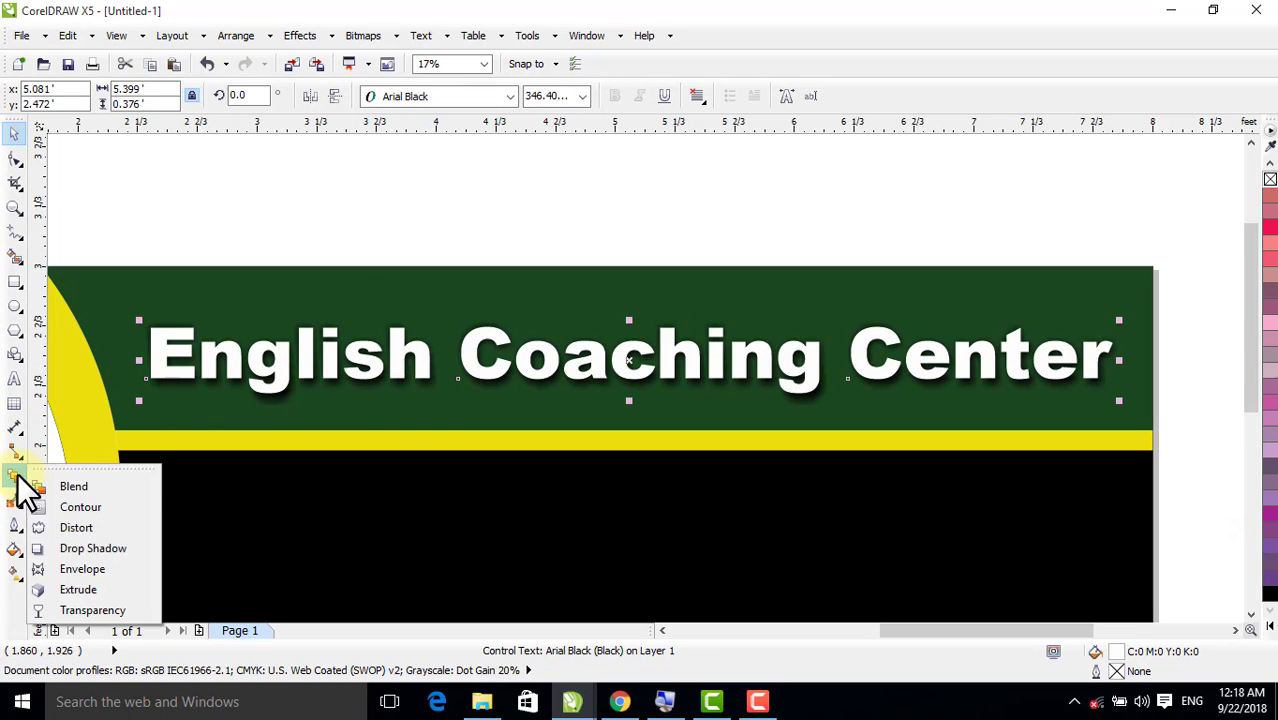
pyautogui.click(95, 546)
pyautogui.moveTo(629, 327); pyautogui.dragTo(620, 405)
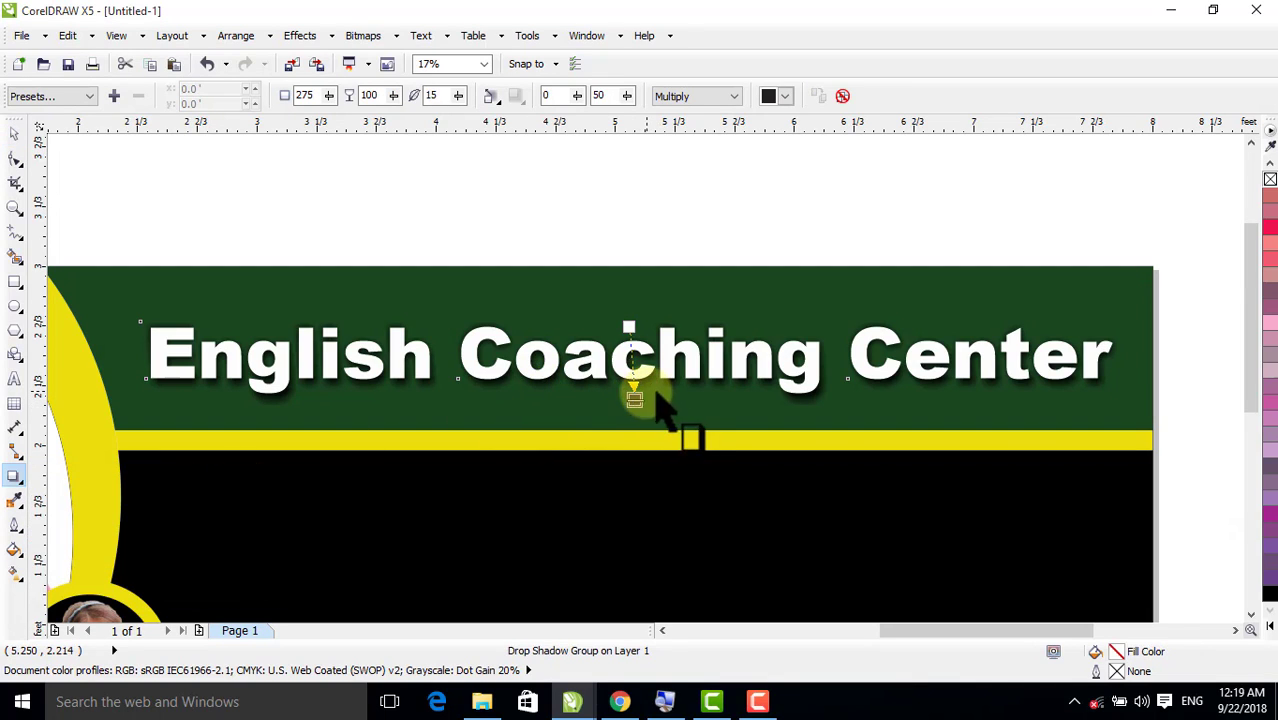
pyautogui.click(845, 96)
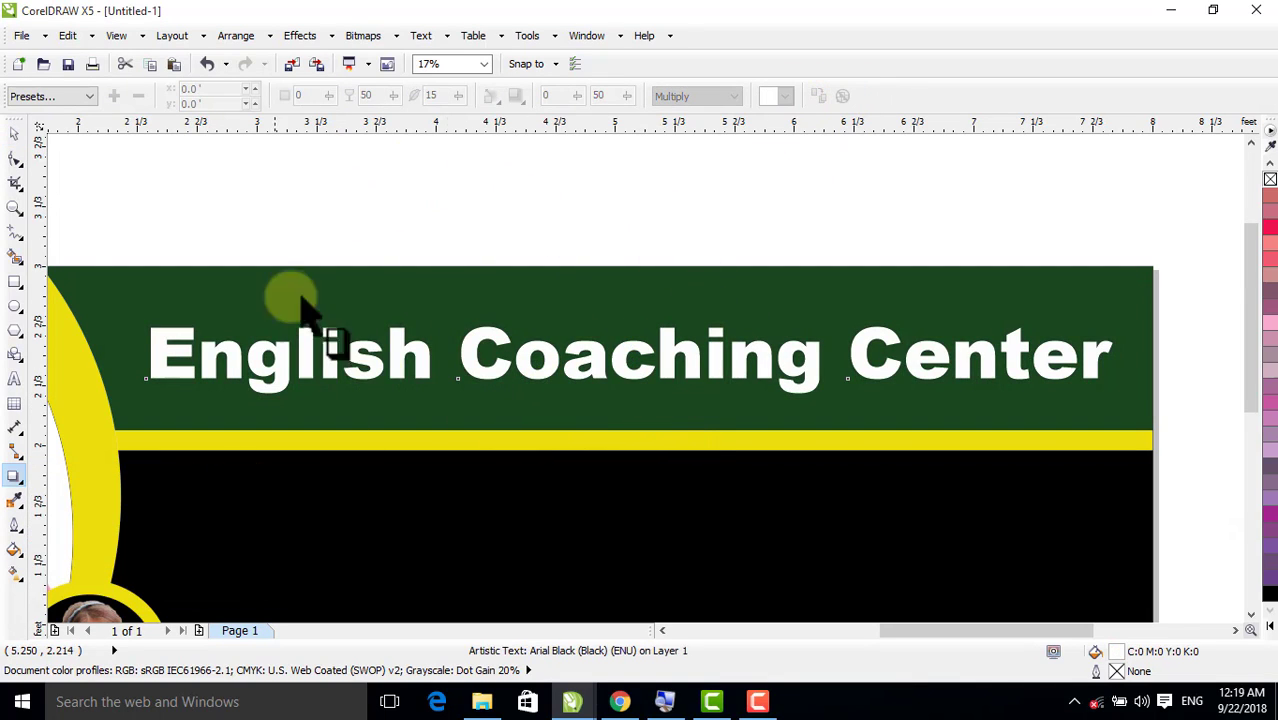
pyautogui.click(15, 131)
pyautogui.click(154, 205)
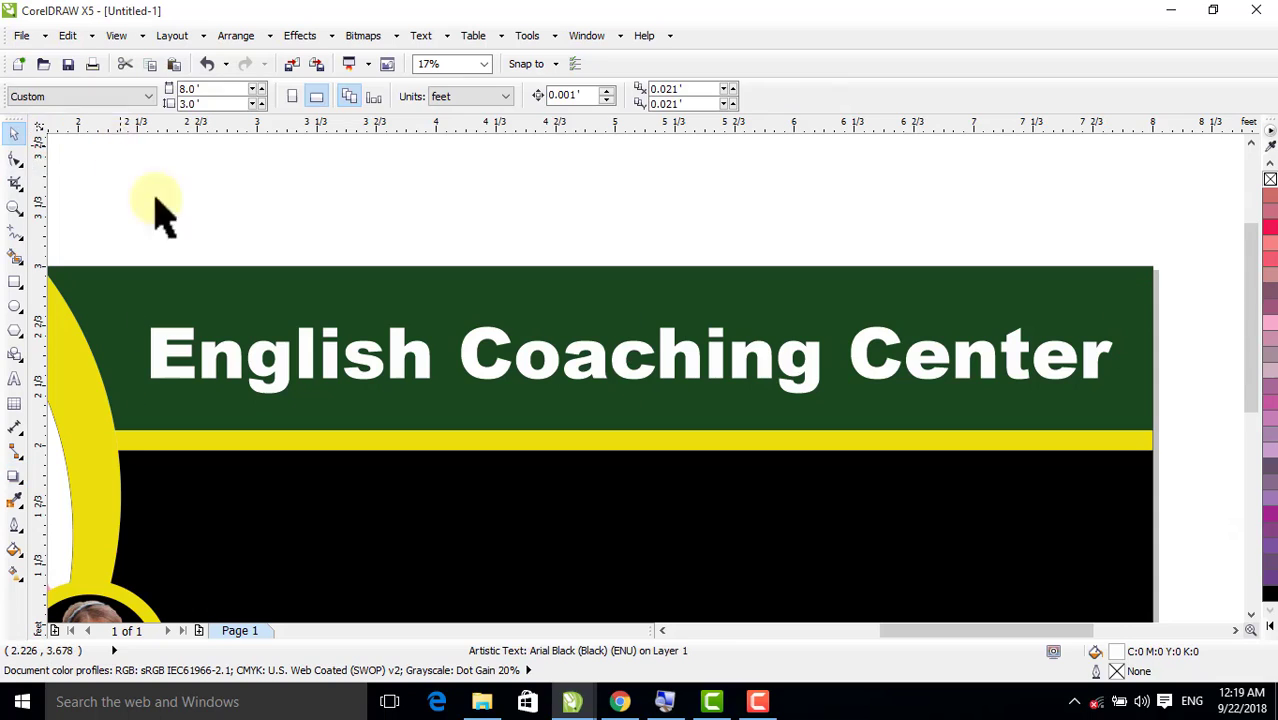
# Apply a downward black drop shadow with opacity 98 and feathering 15 to the English Coaching Center heading
pyautogui.click(469, 372)
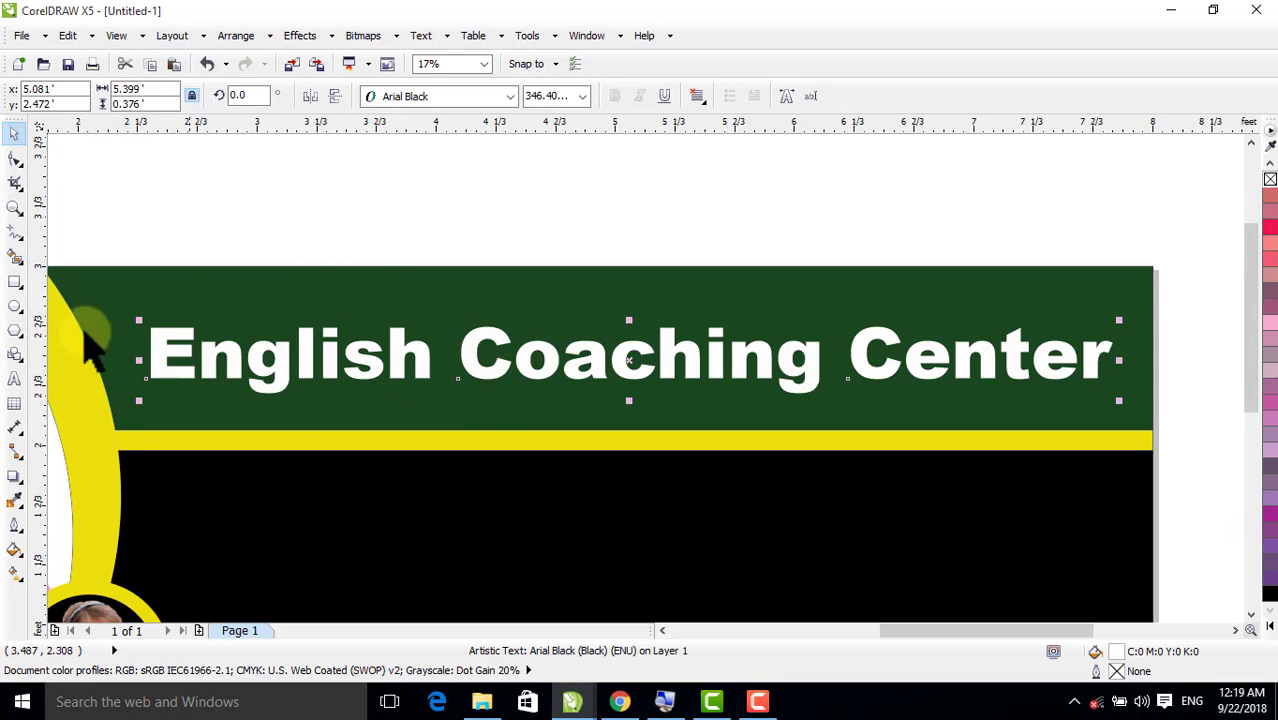
pyautogui.click(12, 481)
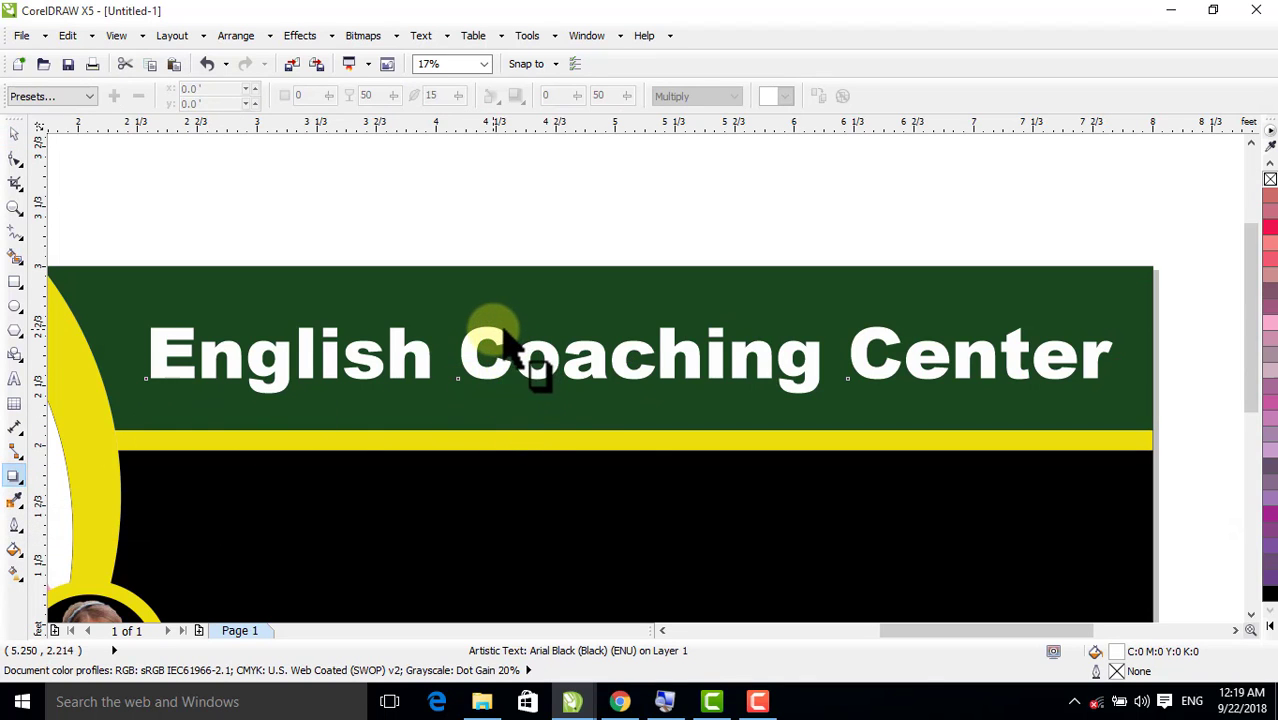
pyautogui.moveTo(510, 340); pyautogui.dragTo(629, 401)
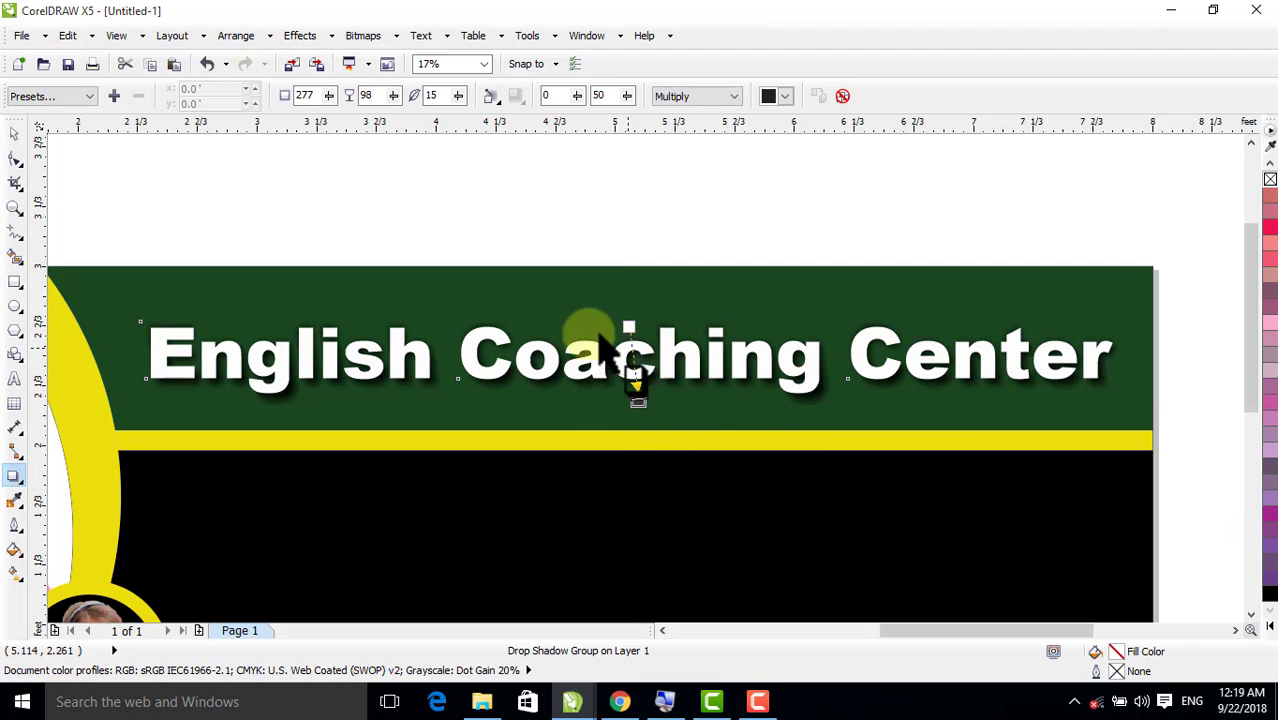
pyautogui.click(15, 131)
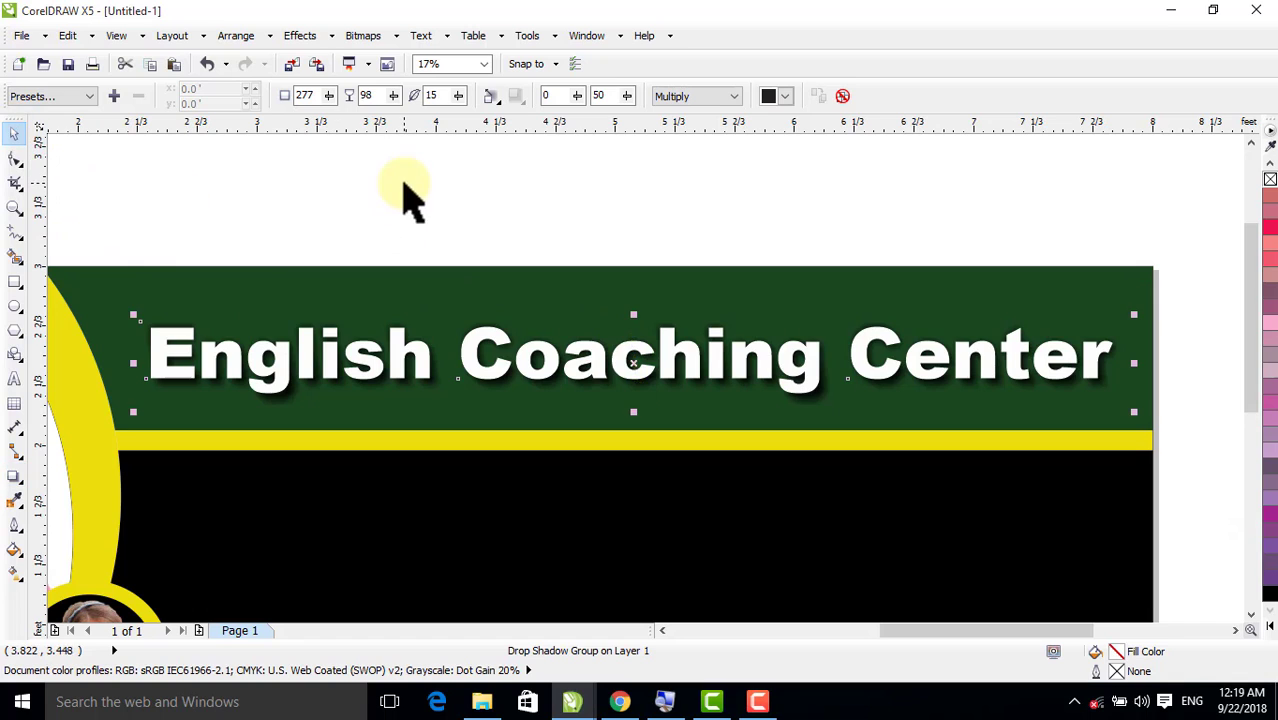
pyautogui.click(445, 205)
pyautogui.press('F4')
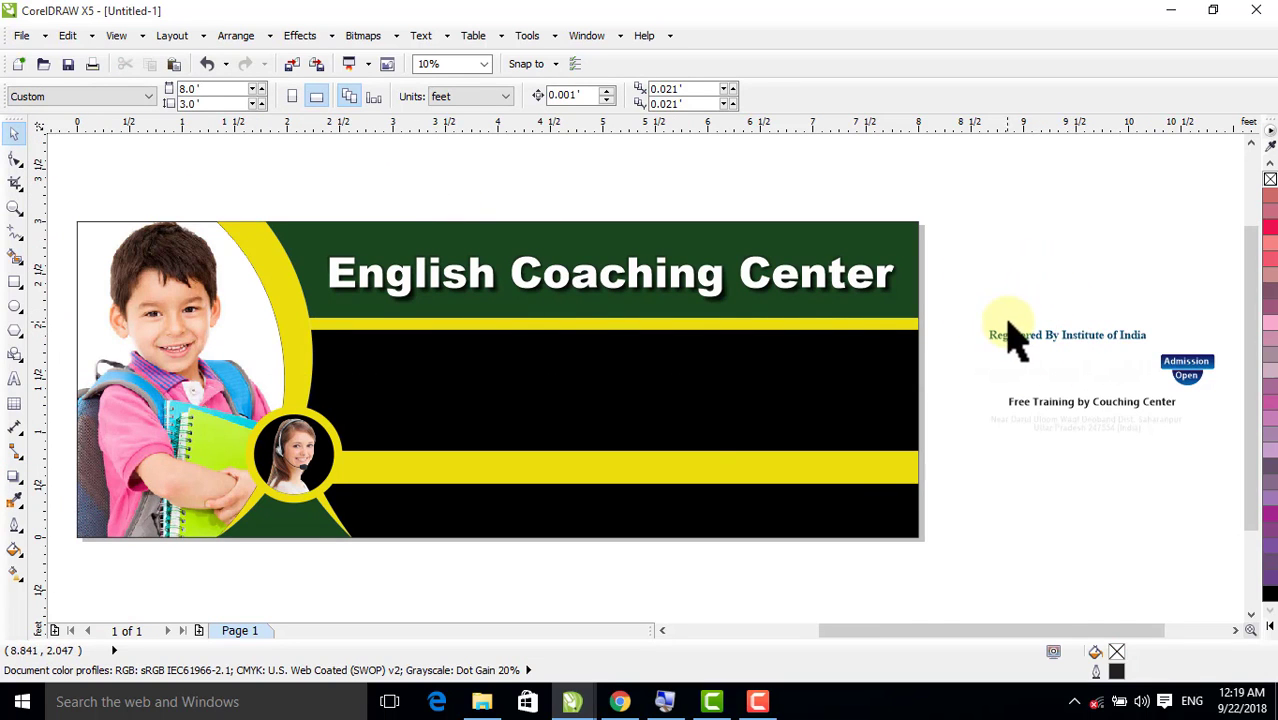
# Place the Registered By Institute of India line below the slightly raised heading and enlarge the line to about 3.22 by 0.22 ft
pyautogui.moveTo(1015, 345); pyautogui.dragTo(556, 318)
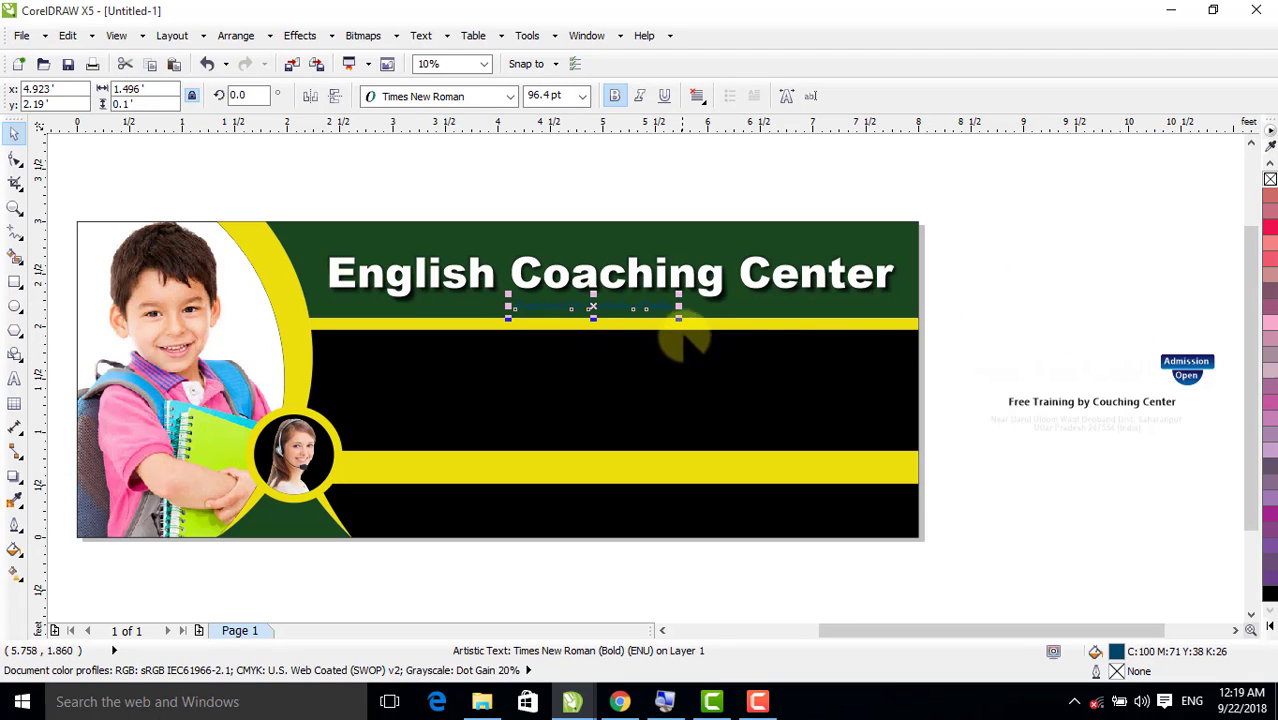
pyautogui.click(678, 282)
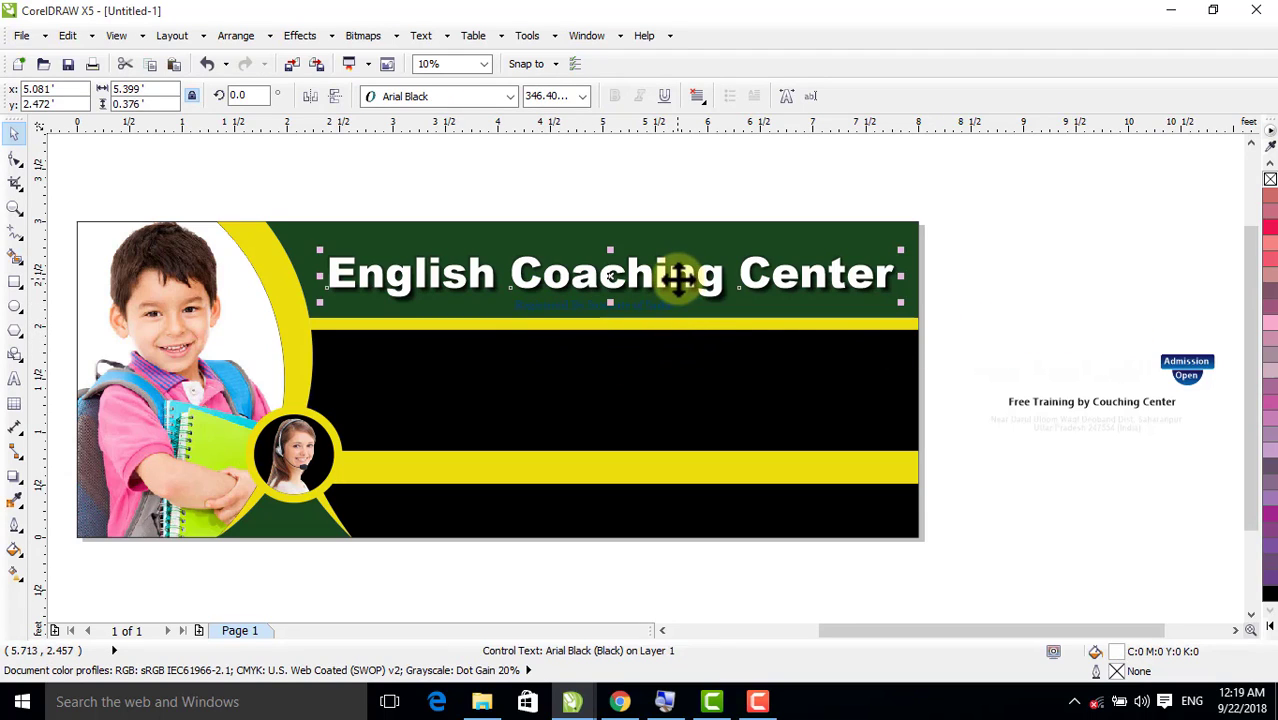
pyautogui.moveTo(676, 277); pyautogui.dragTo(676, 263)
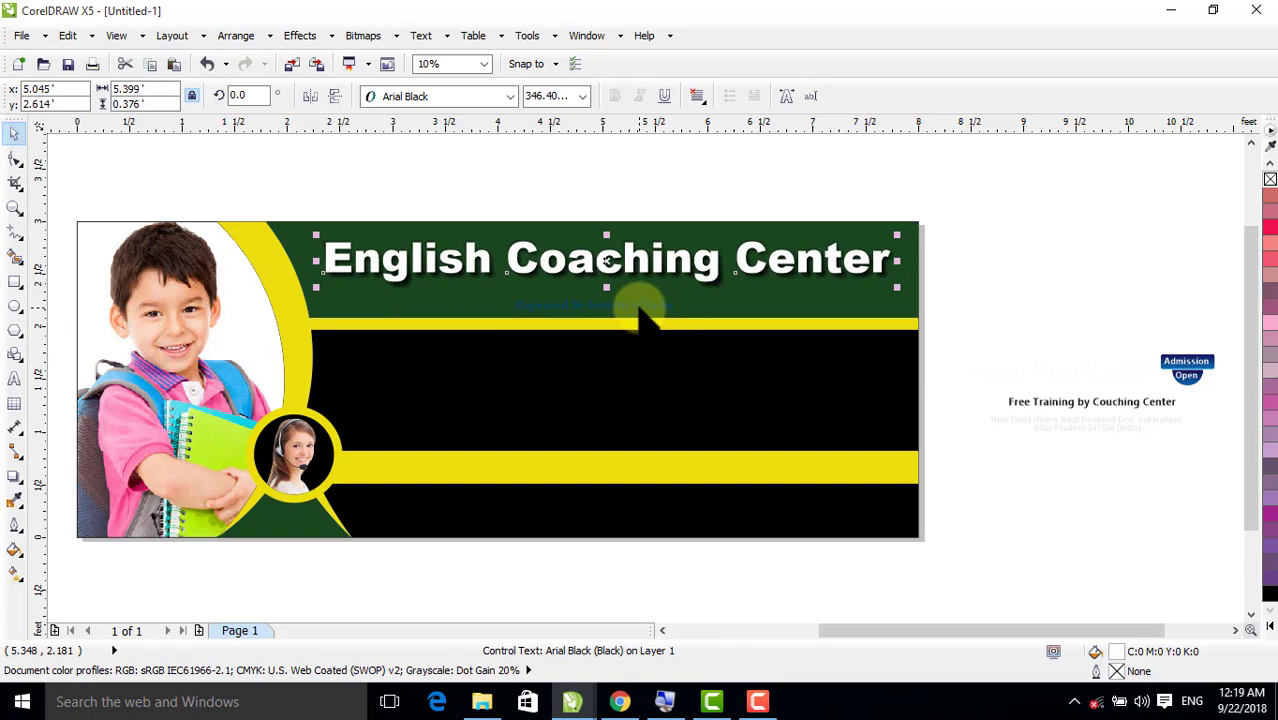
pyautogui.moveTo(638, 305); pyautogui.dragTo(783, 320)
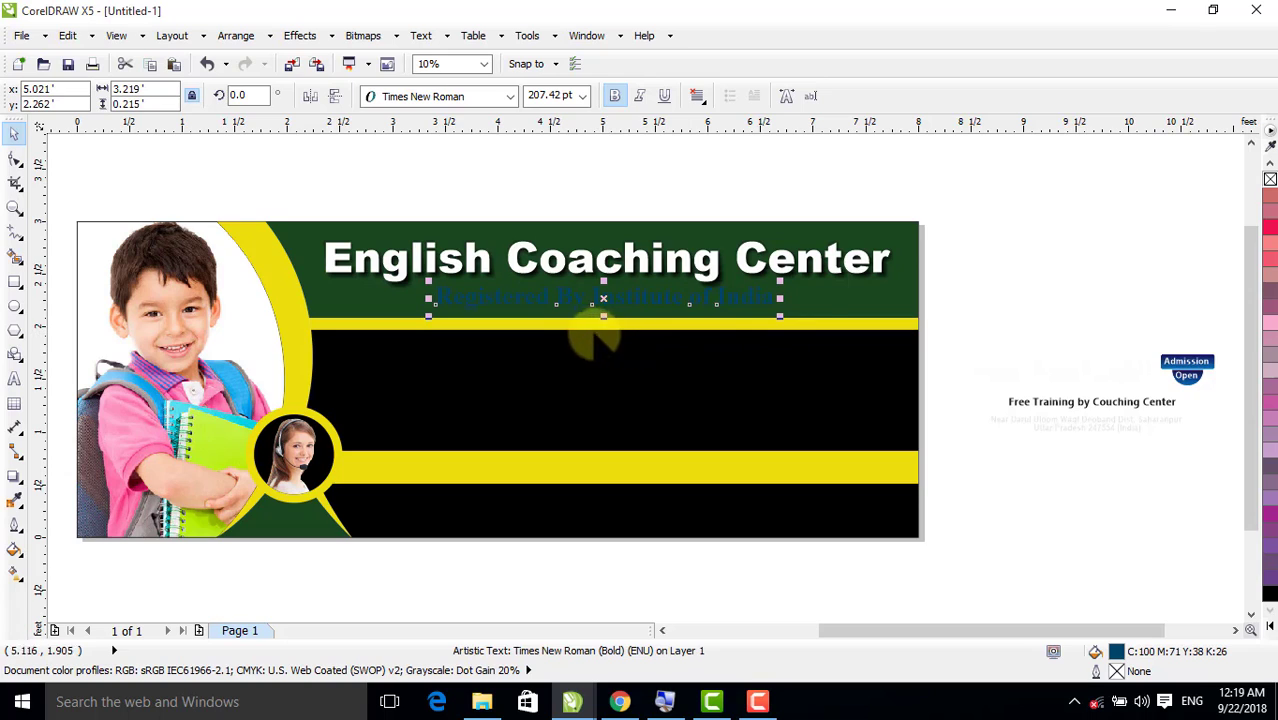
# Fill the Registered By Institute of India line with white
pyautogui.click(1271, 626)
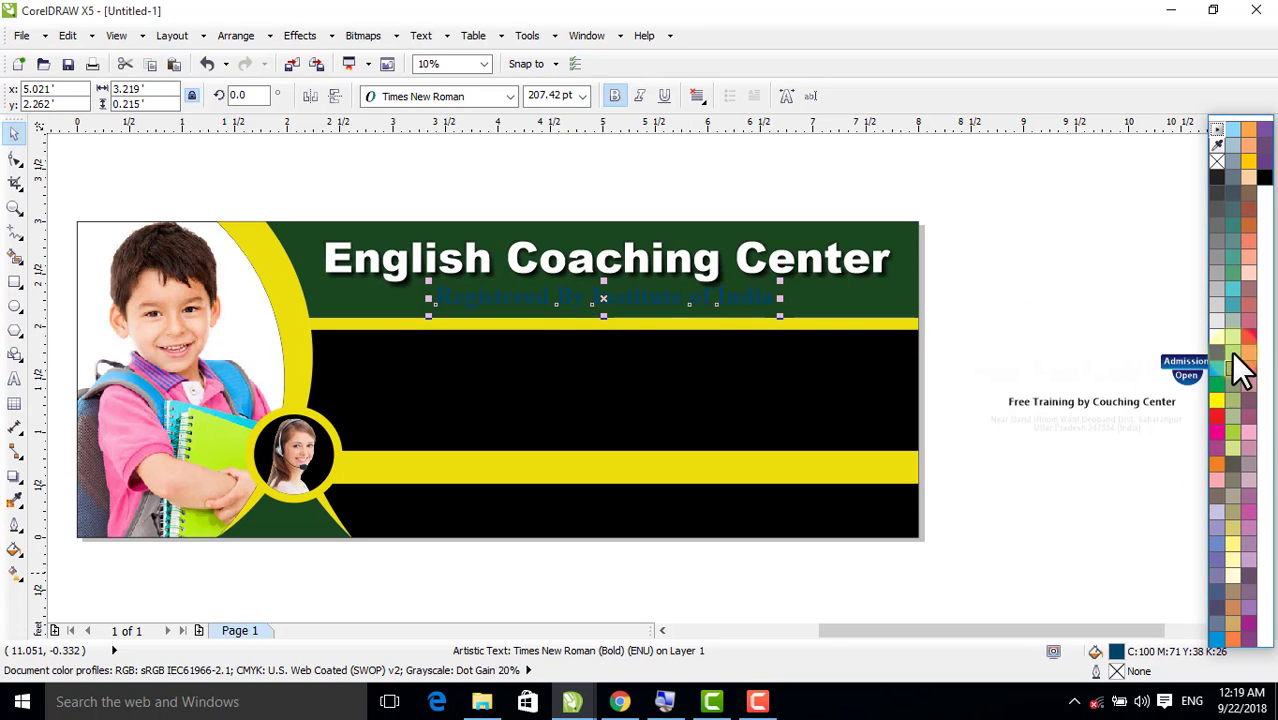
pyautogui.click(1216, 338)
pyautogui.click(1040, 272)
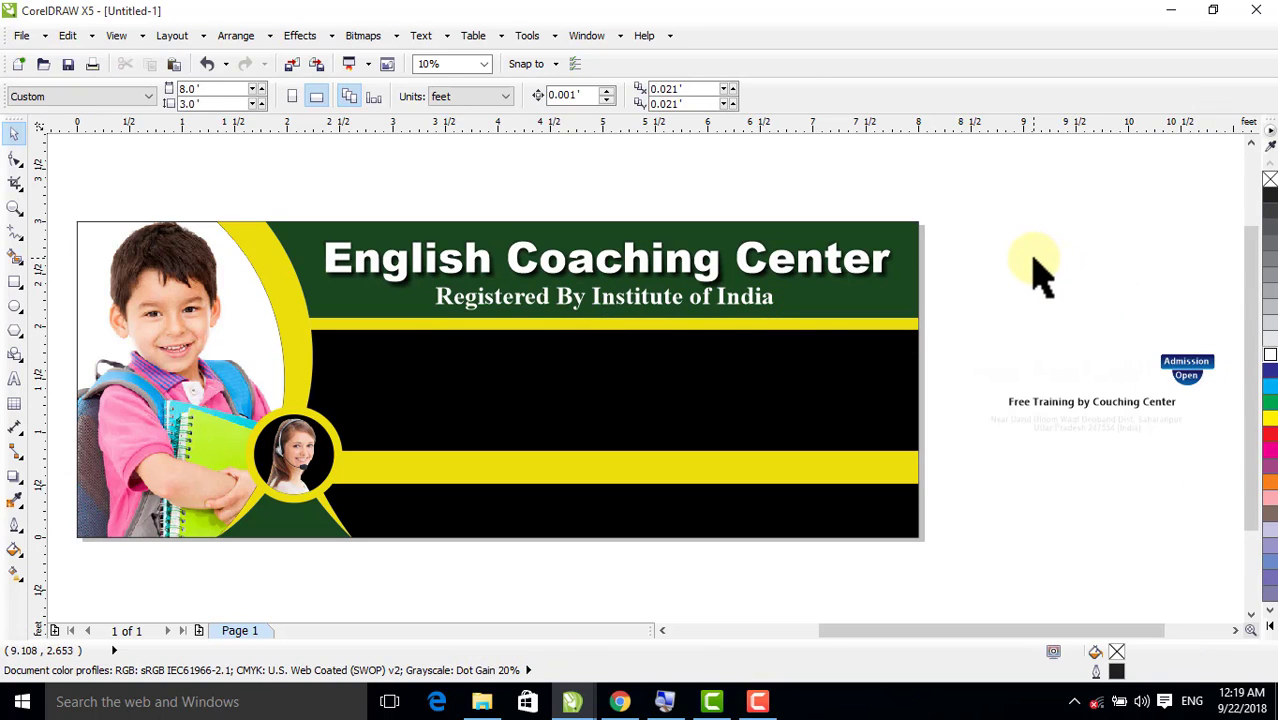